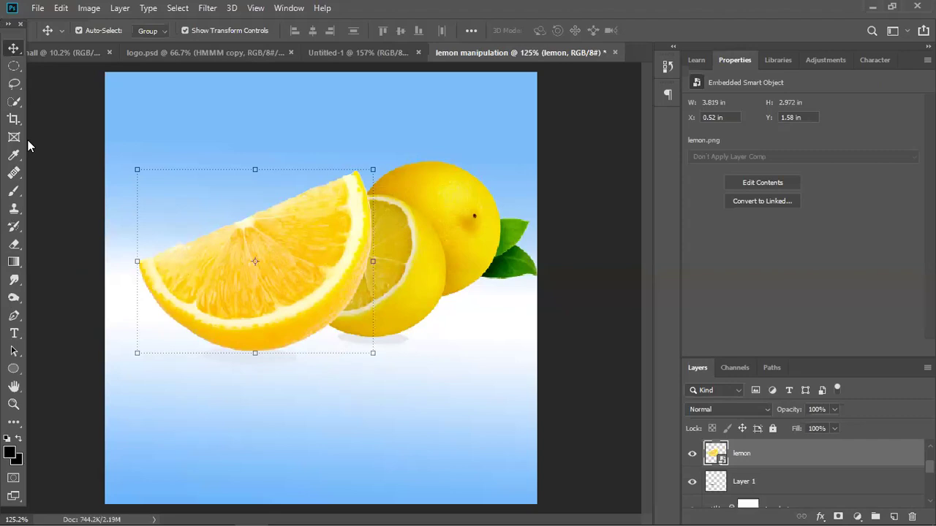
# At 200% zoom, draw a loose lasso selection around the front lemon slice's peel.
pyautogui.click(14, 83)
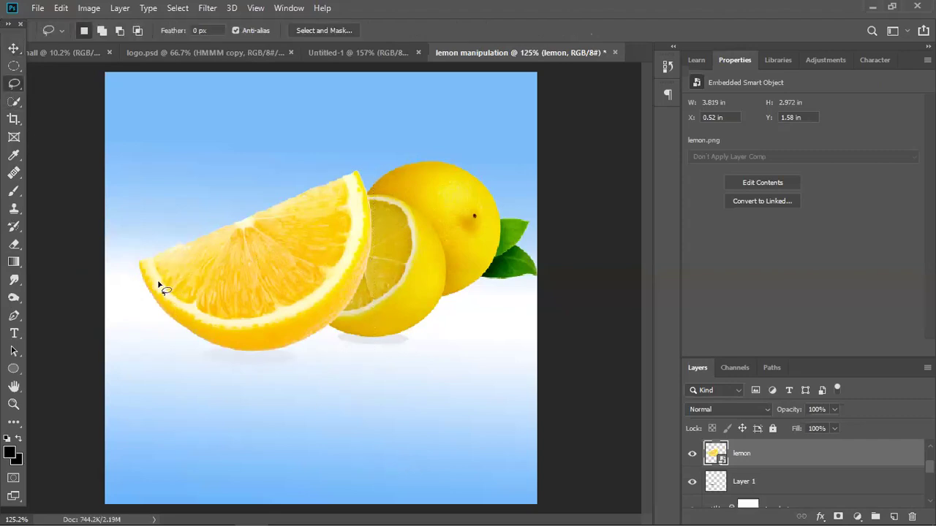
pyautogui.hotkey('ctrl', '+')
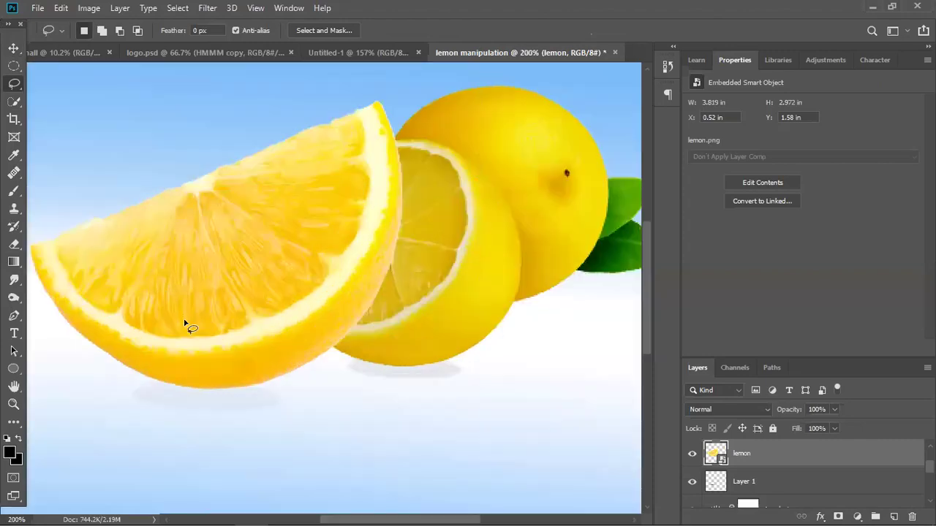
pyautogui.moveTo(173, 299); pyautogui.dragTo(265, 314)
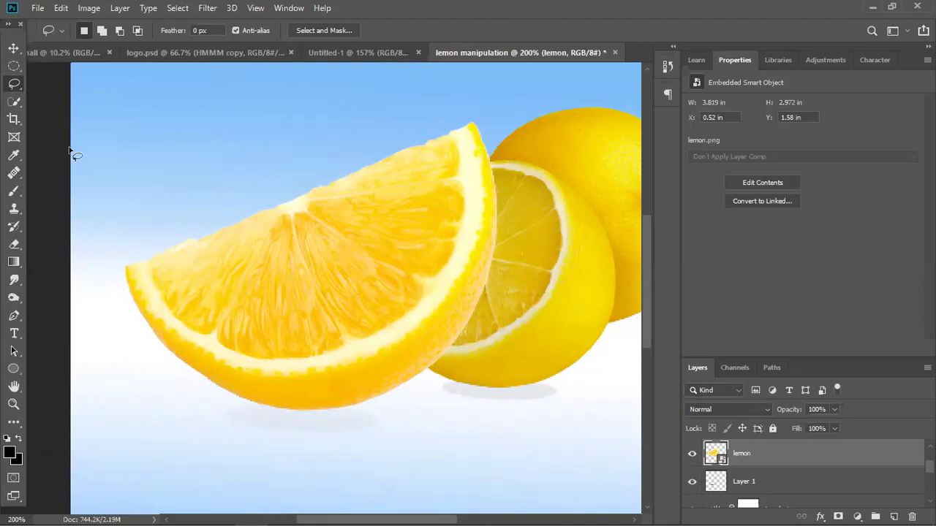
pyautogui.click(14, 49)
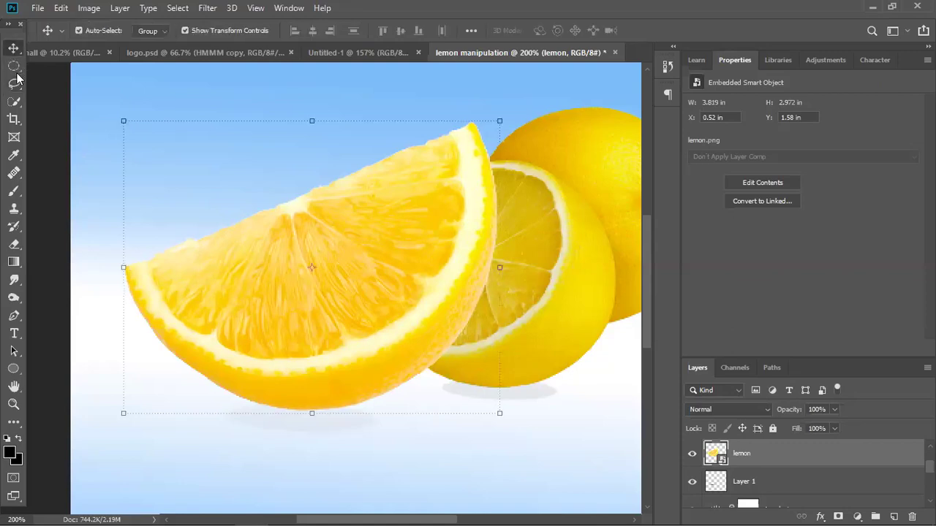
pyautogui.click(14, 85)
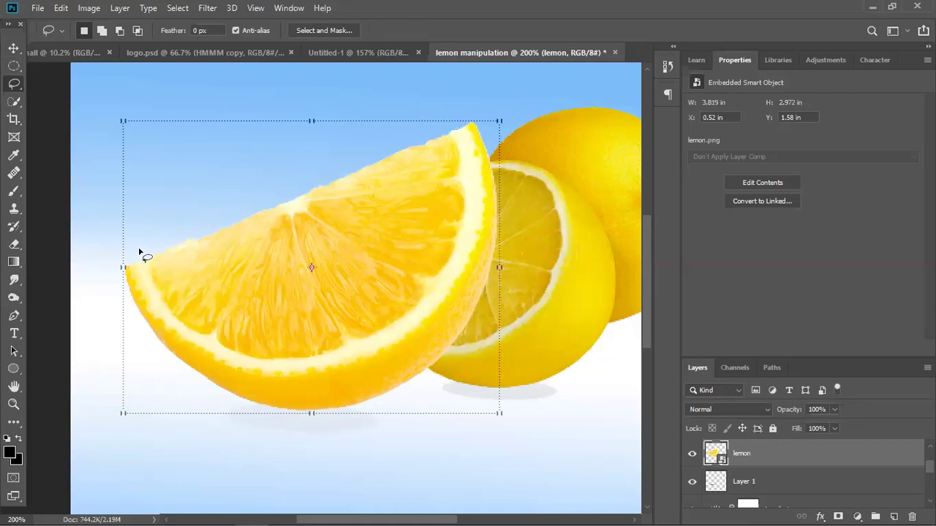
pyautogui.moveTo(142, 253)
pyautogui.mouseDown()
pyautogui.moveTo(174, 322)
pyautogui.moveTo(227, 350)
pyautogui.moveTo(334, 359)
pyautogui.moveTo(408, 317)
pyautogui.moveTo(448, 267)
pyautogui.moveTo(469, 191)
pyautogui.moveTo(448, 115)
pyautogui.moveTo(474, 107)
pyautogui.moveTo(487, 116)
pyautogui.moveTo(526, 174)
pyautogui.moveTo(521, 345)
pyautogui.moveTo(496, 396)
pyautogui.moveTo(427, 430)
pyautogui.moveTo(375, 437)
pyautogui.moveTo(187, 400)
pyautogui.moveTo(142, 370)
pyautogui.moveTo(112, 326)
pyautogui.moveTo(117, 247)
pyautogui.moveTo(132, 238)
pyautogui.moveTo(138, 269)
pyautogui.mouseUp()
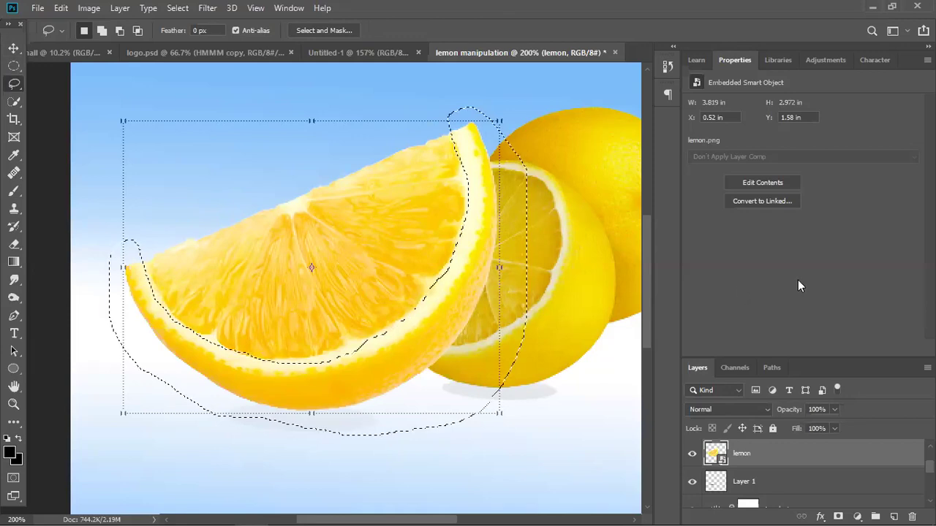
# Copy the selected peel onto a new Layer 2 with Layer Via Copy.
pyautogui.rightClick(431, 314)
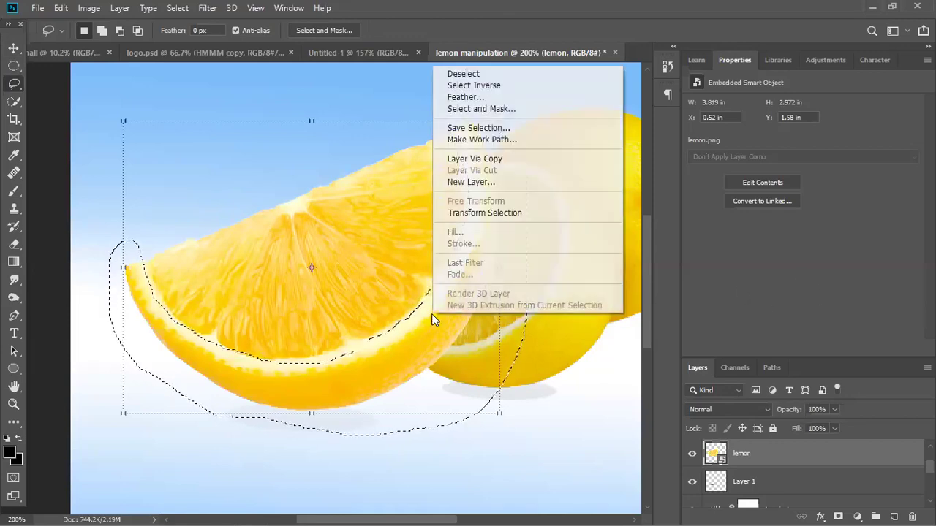
pyautogui.click(478, 158)
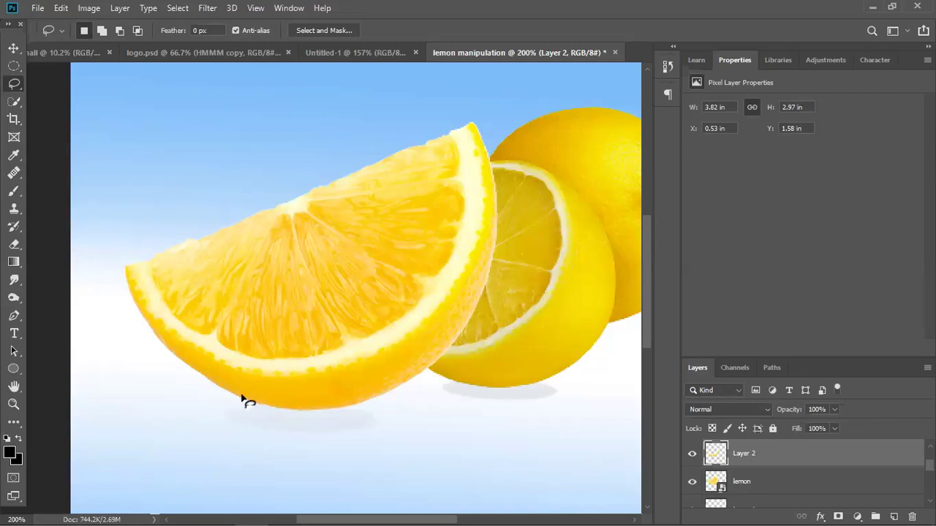
pyautogui.click(691, 483)
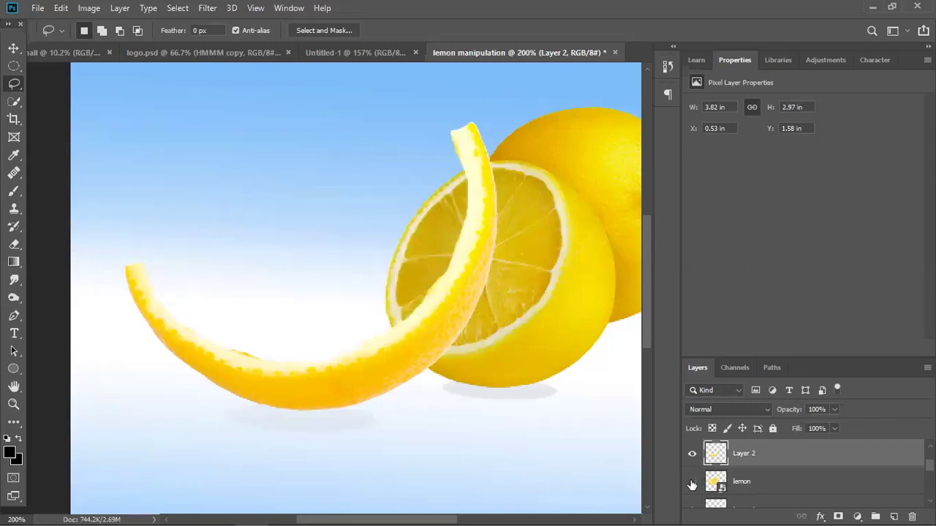
pyautogui.click(692, 482)
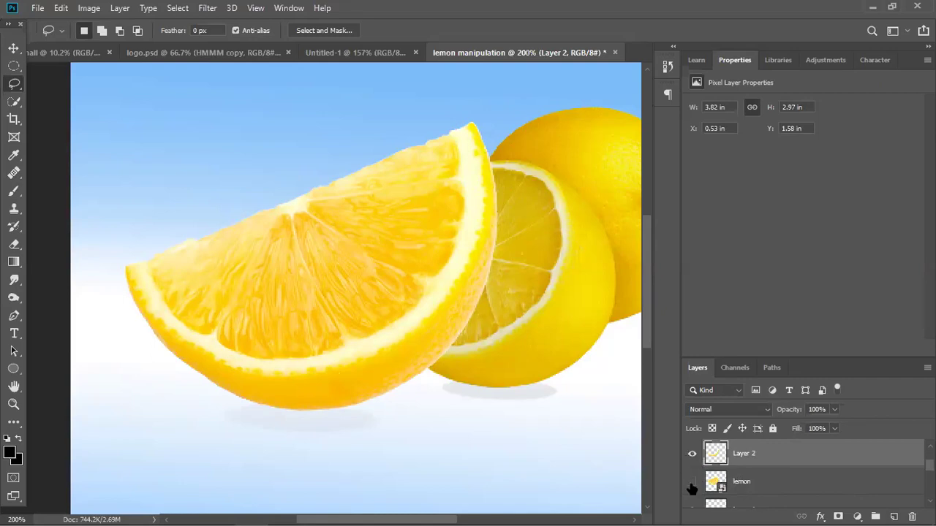
# Compare the lemon layer and Layer 2, leaving the lemon hidden and Layer 2 showing.
pyautogui.click(691, 485)
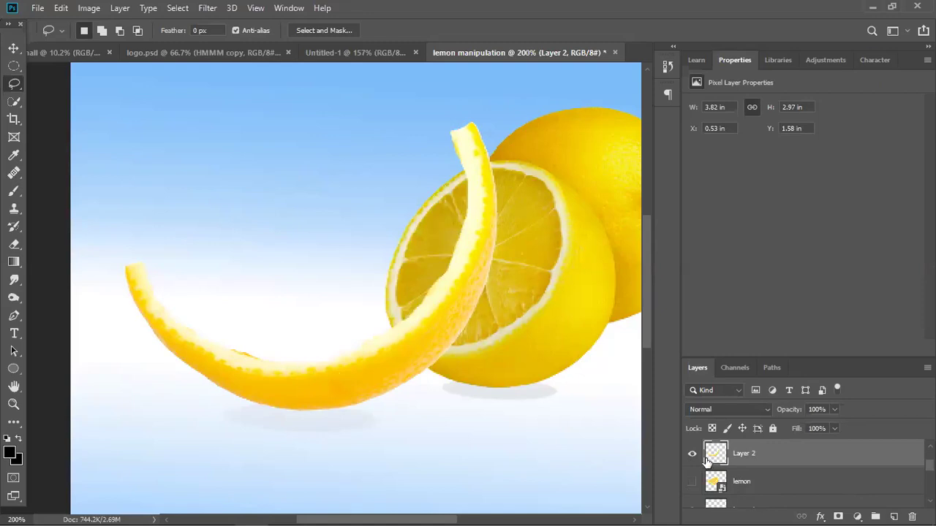
pyautogui.click(691, 483)
pyautogui.click(691, 453)
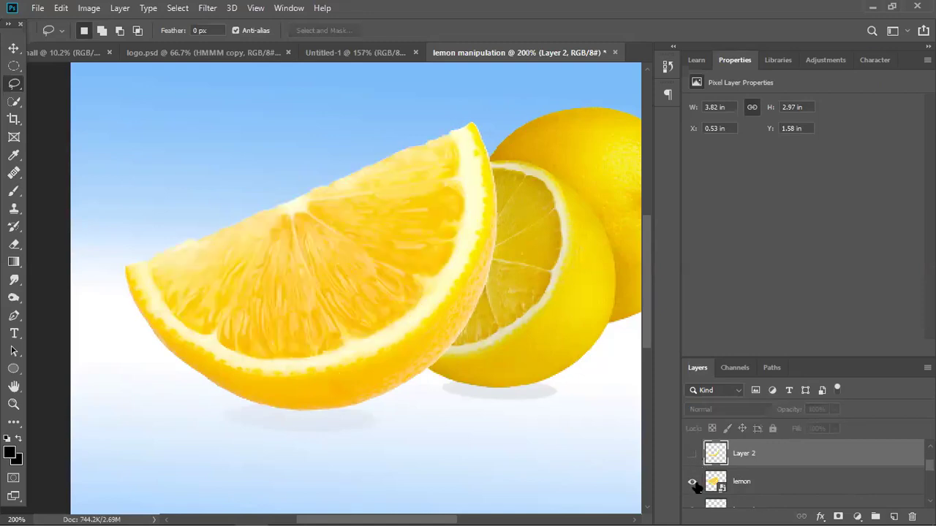
pyautogui.click(691, 482)
pyautogui.click(692, 453)
pyautogui.click(692, 453)
pyautogui.click(693, 481)
pyautogui.click(692, 482)
pyautogui.click(691, 453)
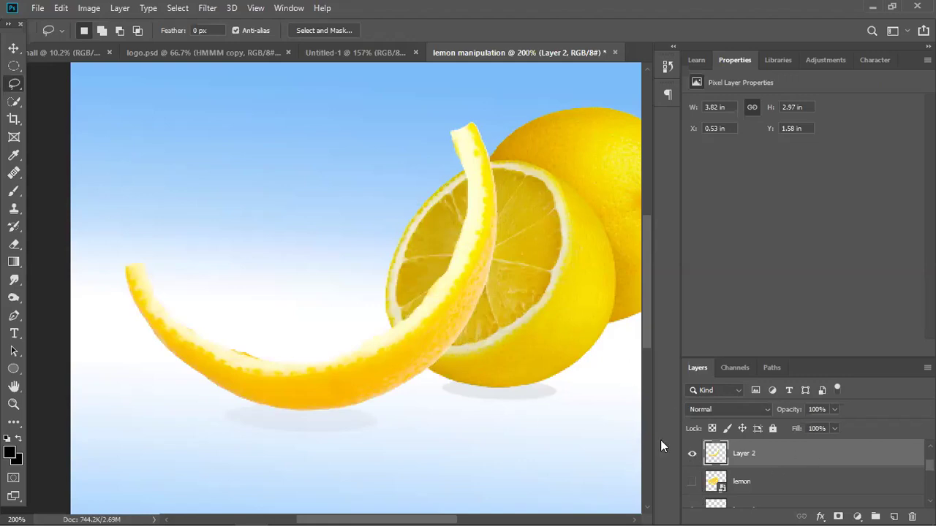
pyautogui.scroll(-2, 716, 479)
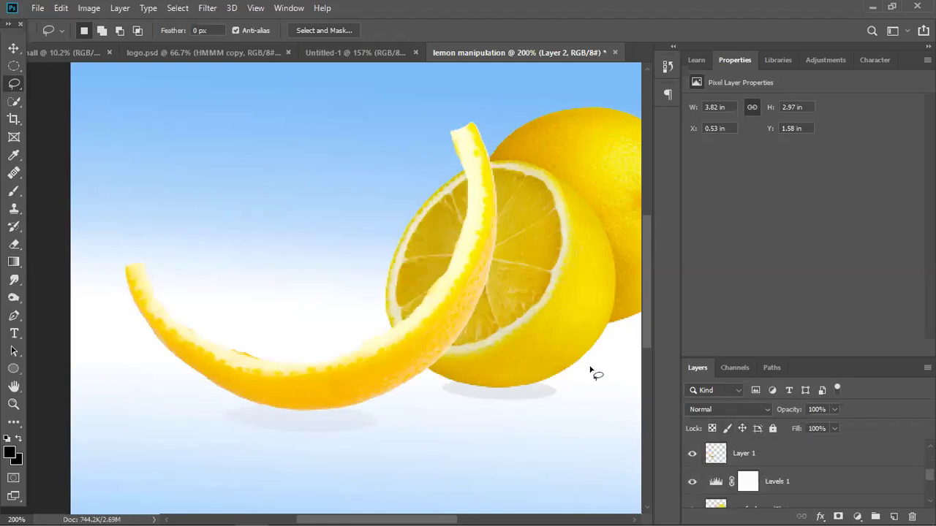
# Open pngfuel.com (1).png and pngfuel.com.png together from the png folder.
pyautogui.scroll(-2, 599, 371)
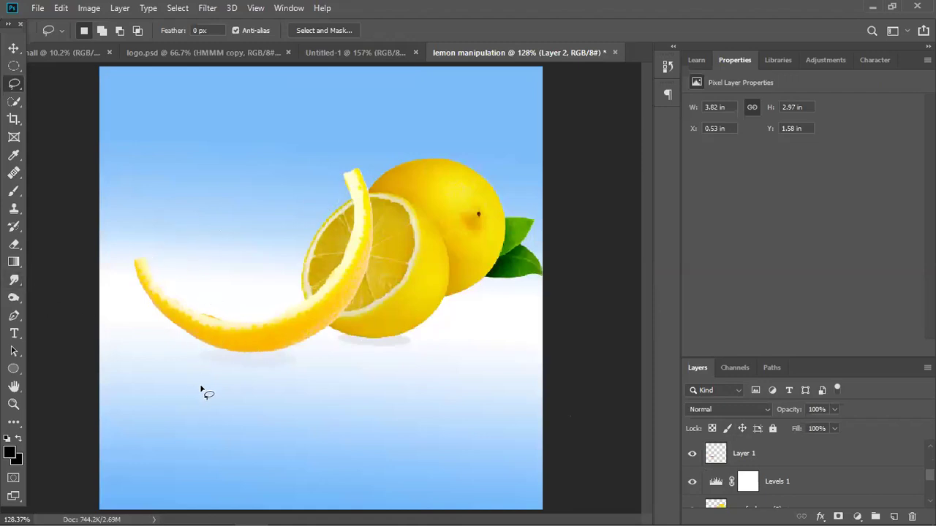
pyautogui.click(38, 10)
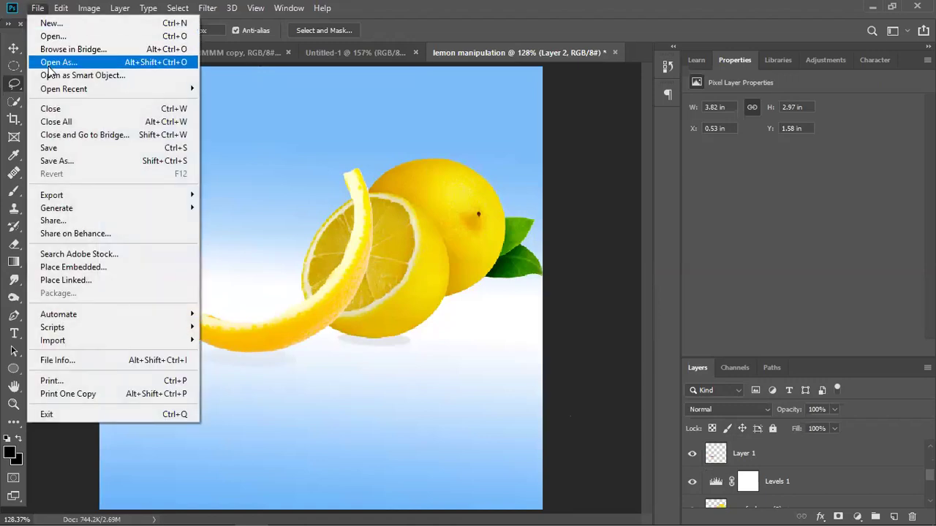
pyautogui.click(52, 36)
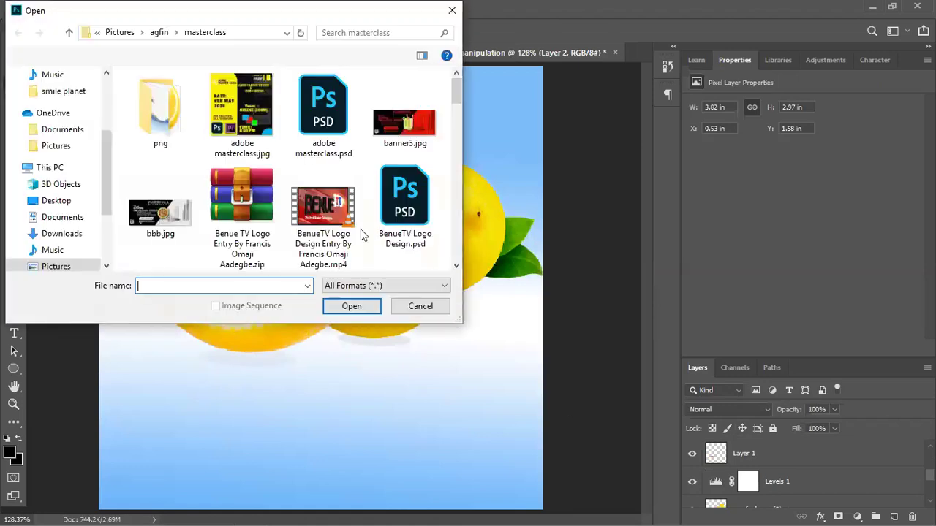
pyautogui.doubleClick(149, 119)
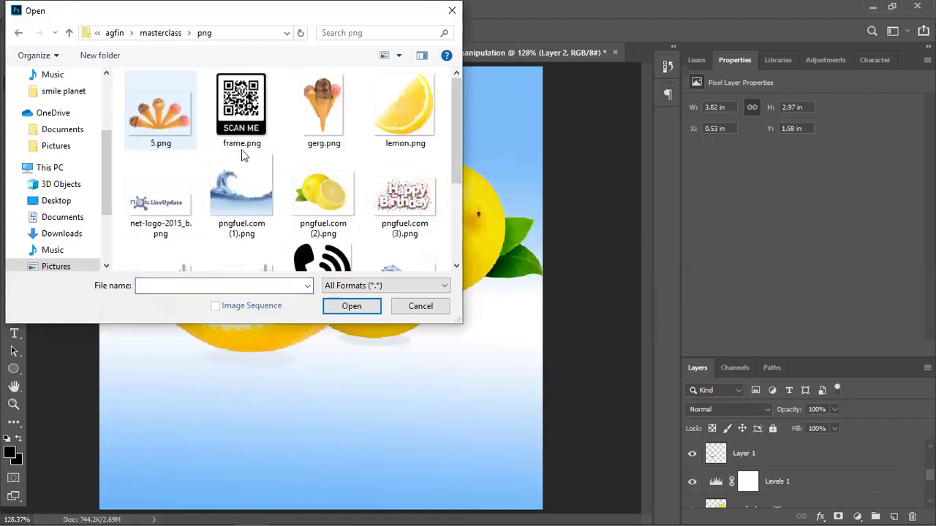
pyautogui.click(233, 202)
pyautogui.scroll(-1, 329, 205)
pyautogui.click(411, 232)
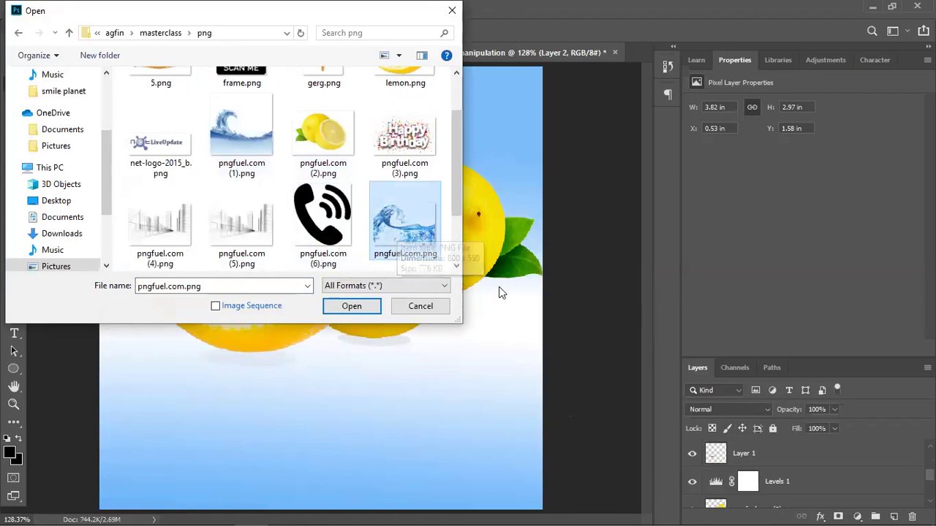
pyautogui.click(247, 139)
pyautogui.keyDown('ctrl'); pyautogui.click(407, 232); pyautogui.keyUp('ctrl')
pyautogui.click(336, 308)
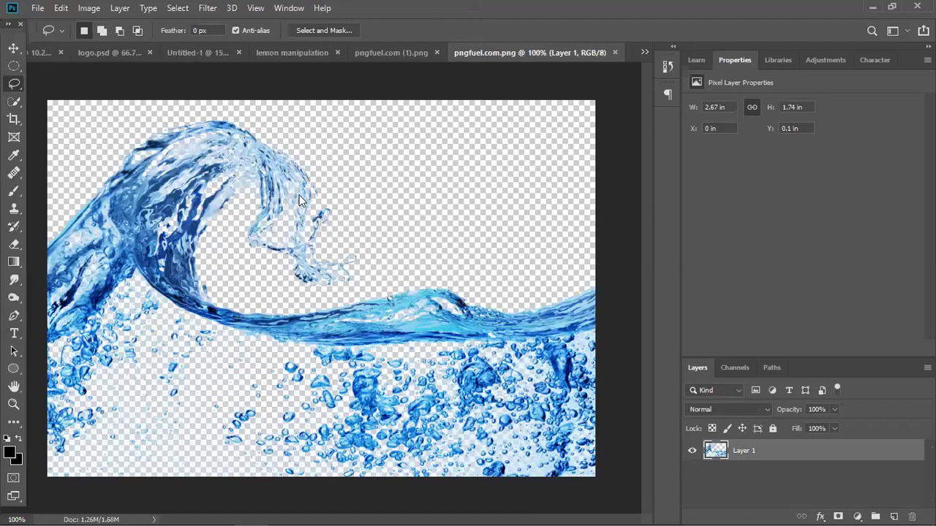
# Drag the pngfuel.com (1).png wave into the lemon manipulation document as Layer 3.
pyautogui.hotkey('ctrl', 'shift', 'Tab')
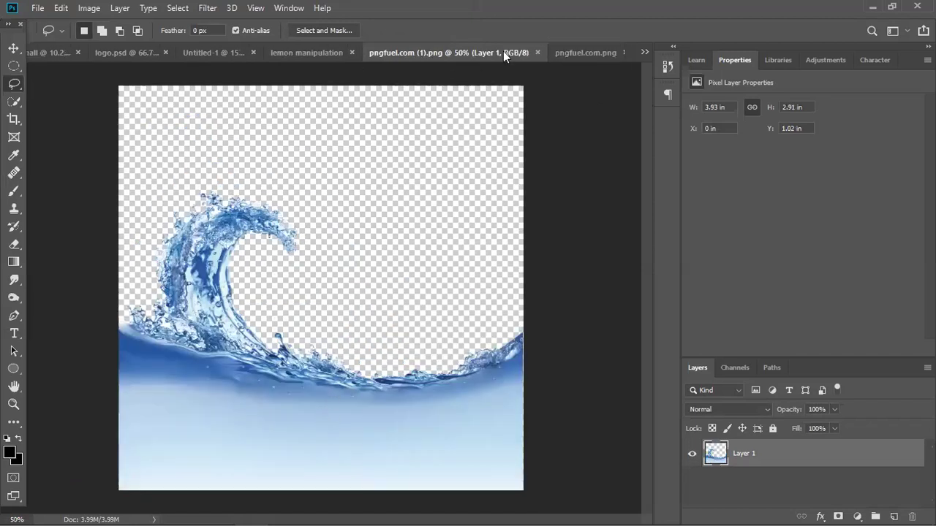
pyautogui.click(586, 52)
pyautogui.press('v')
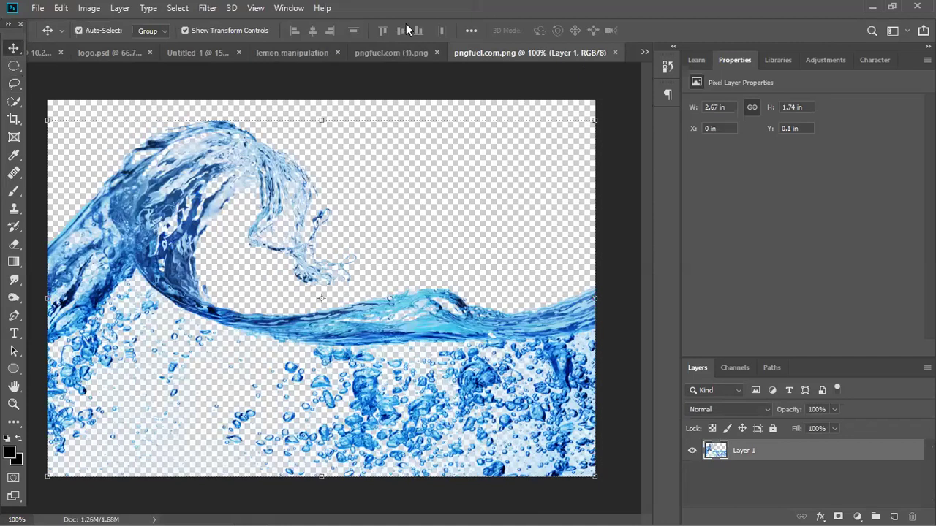
pyautogui.hotkey('ctrl', 'shift', 'Tab')
pyautogui.moveTo(280, 416); pyautogui.dragTo(247, 60)
pyautogui.click(231, 52)
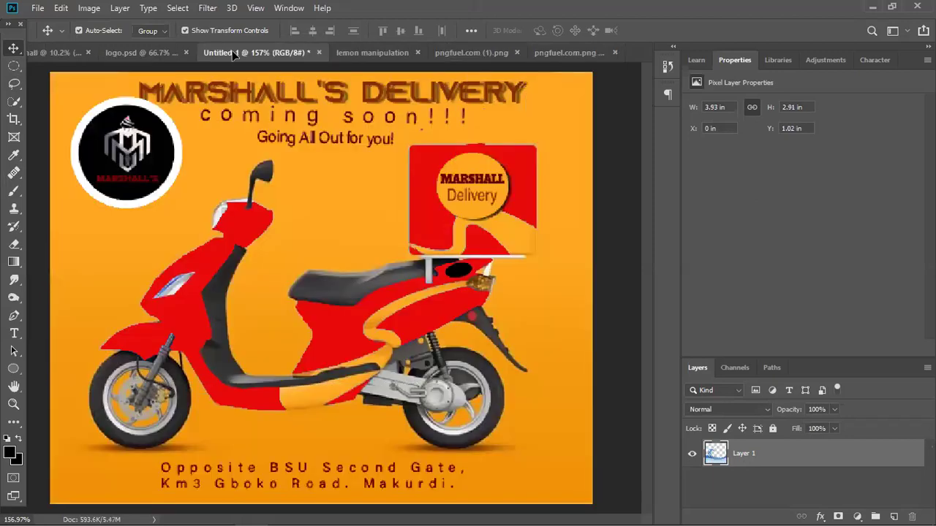
pyautogui.click(348, 53)
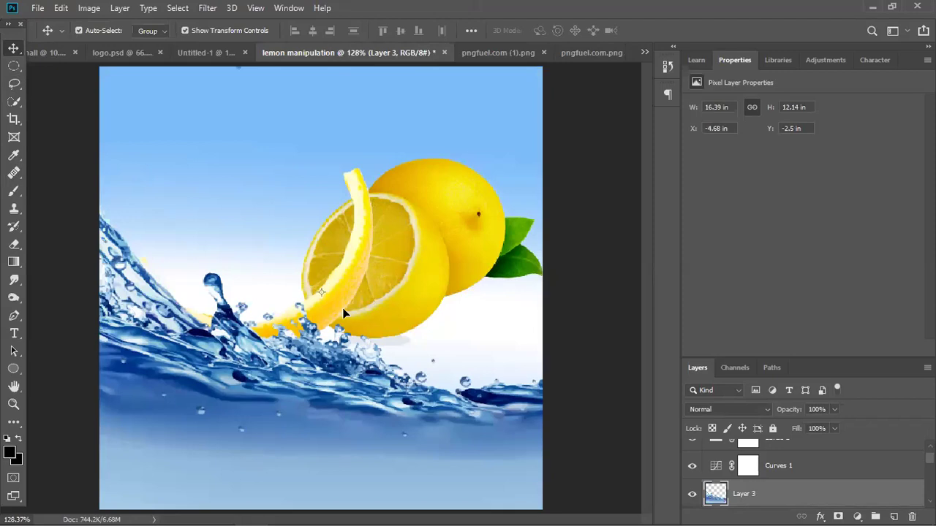
# Shrink the wave layer to about 28%, move it up and right, and lower opacity to 57%.
pyautogui.hotkey('ctrl', '-')
pyautogui.hotkey('ctrl', '-')
pyautogui.hotkey('ctrl', '-')
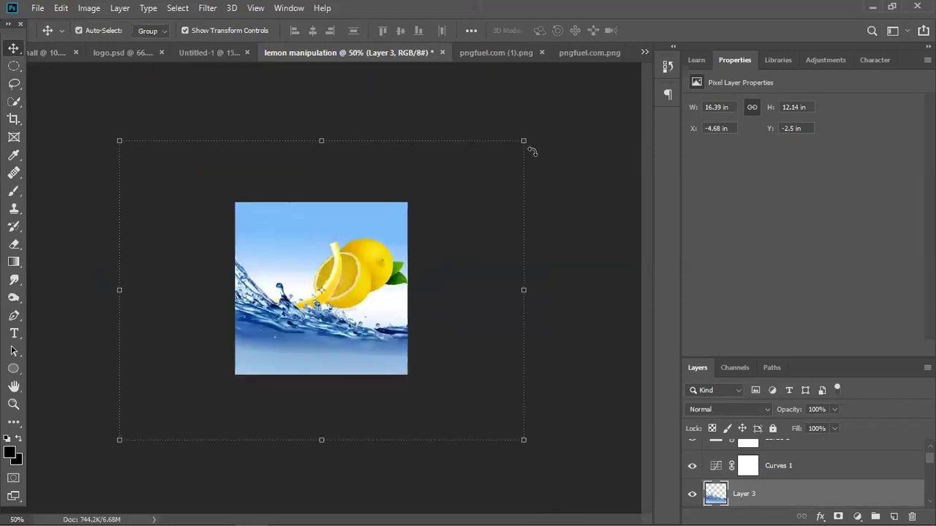
pyautogui.click(525, 139)
pyautogui.moveTo(498, 156); pyautogui.dragTo(299, 331)
pyautogui.moveTo(321, 300); pyautogui.dragTo(350, 291)
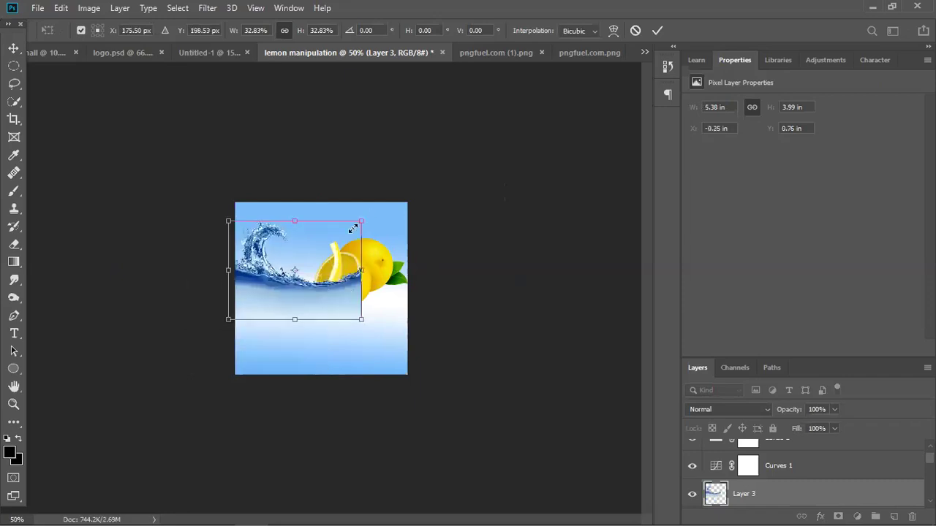
pyautogui.moveTo(356, 224); pyautogui.dragTo(342, 235)
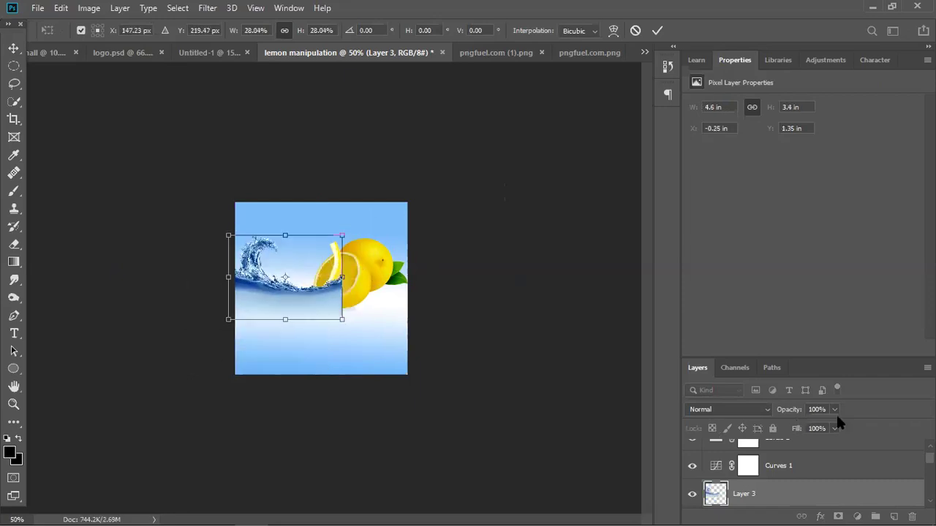
pyautogui.moveTo(834, 409); pyautogui.dragTo(807, 429)
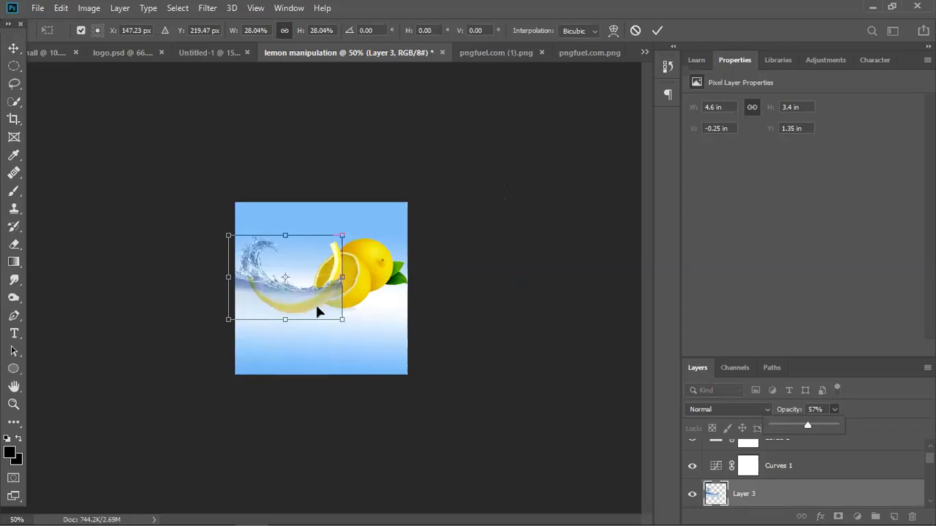
# Rotate the wave to about -31.6°, nudge it left, and commit the transform.
pyautogui.hotkey('ctrl', '+')
pyautogui.hotkey('ctrl', '+')
pyautogui.moveTo(385, 214); pyautogui.dragTo(366, 187)
pyautogui.moveTo(334, 303); pyautogui.dragTo(365, 261)
pyautogui.moveTo(398, 202); pyautogui.dragTo(375, 176)
pyautogui.moveTo(337, 269); pyautogui.dragTo(357, 375)
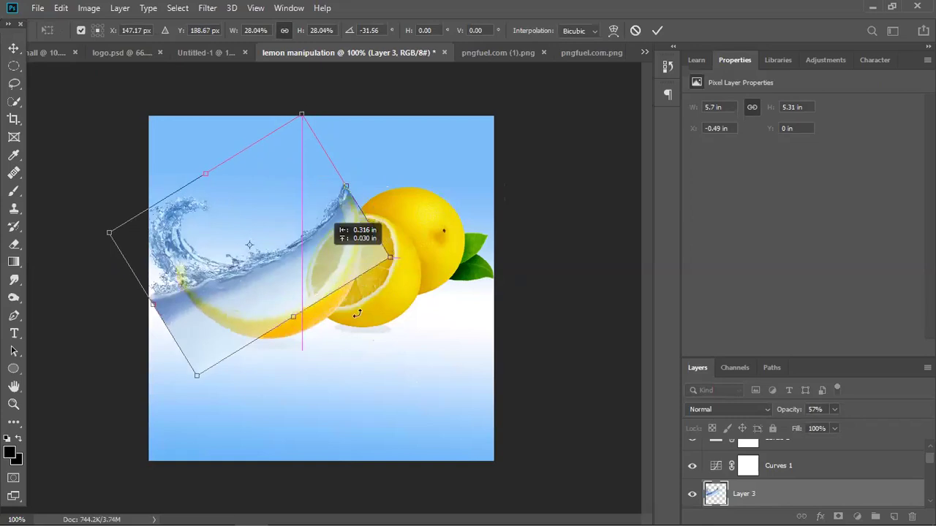
pyautogui.moveTo(357, 314); pyautogui.dragTo(356, 315)
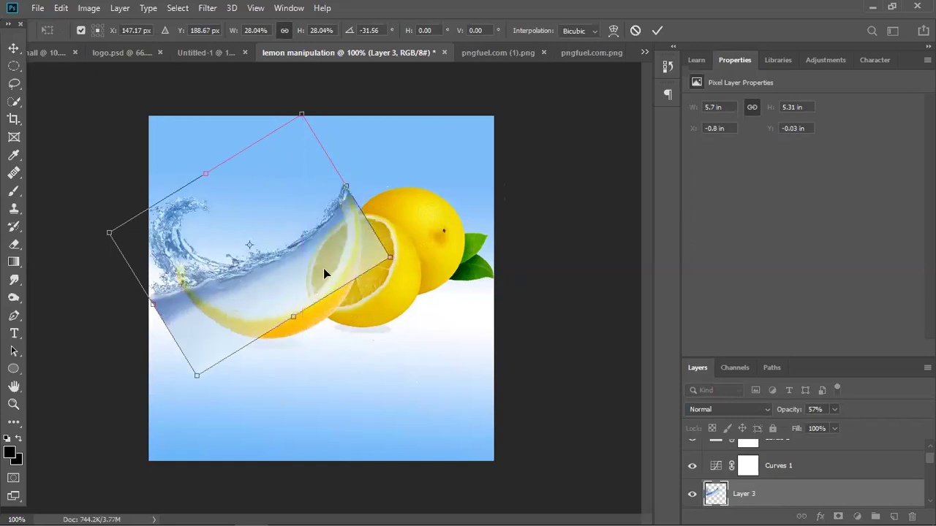
pyautogui.press('Return')
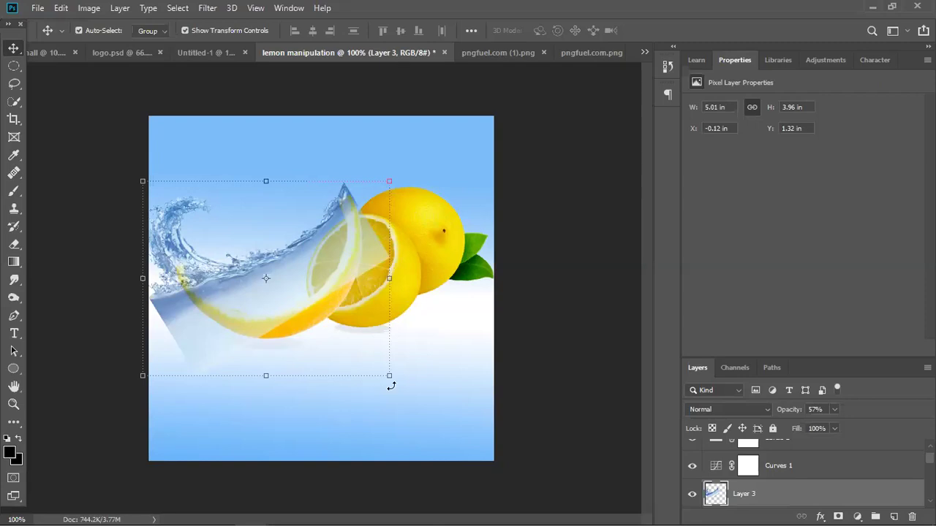
# Enlarge the splash to about 108% and shift it right and down over the lemon slice.
pyautogui.moveTo(388, 377); pyautogui.dragTo(411, 389)
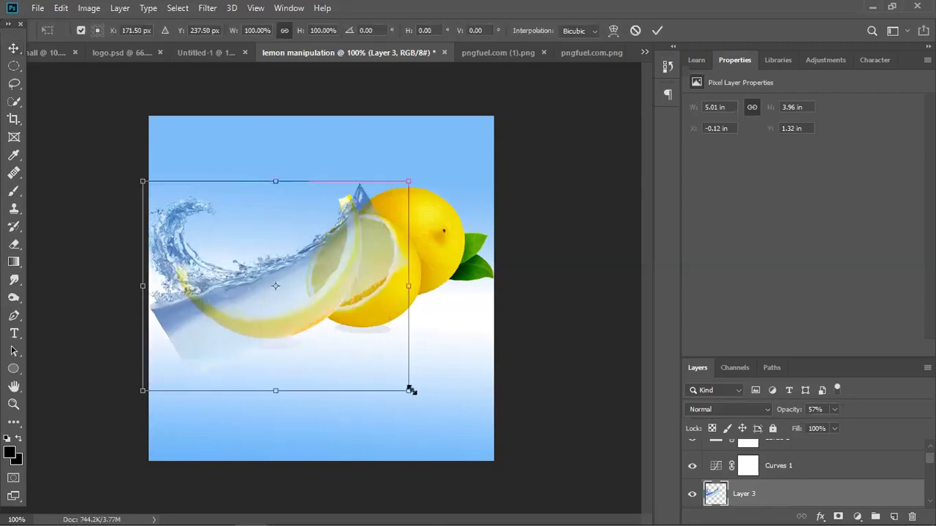
pyautogui.moveTo(359, 291); pyautogui.dragTo(356, 301)
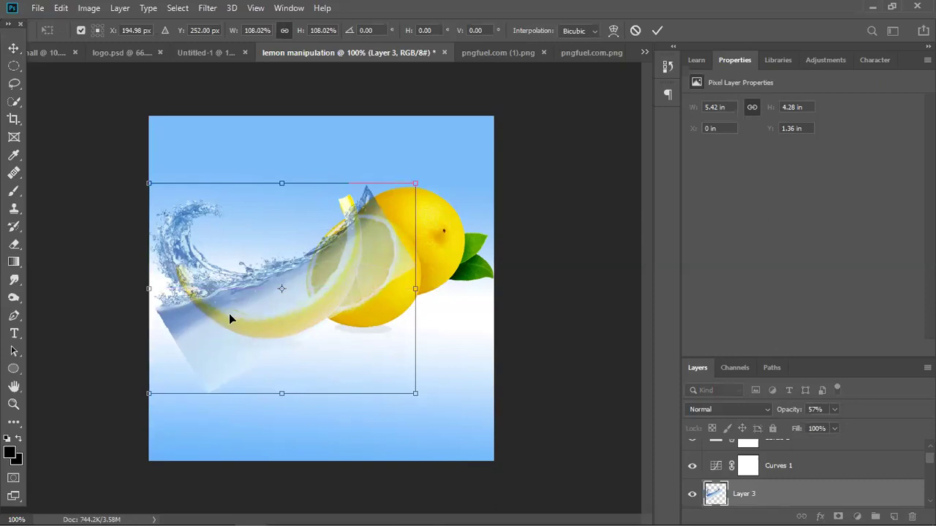
pyautogui.press('Return')
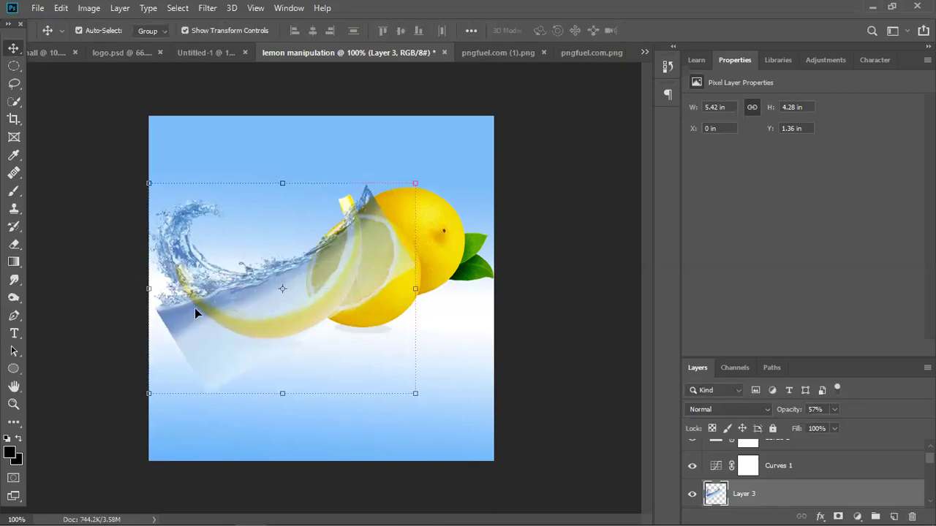
pyautogui.hotkey('ctrl', '+')
pyautogui.moveTo(185, 323); pyautogui.dragTo(269, 250)
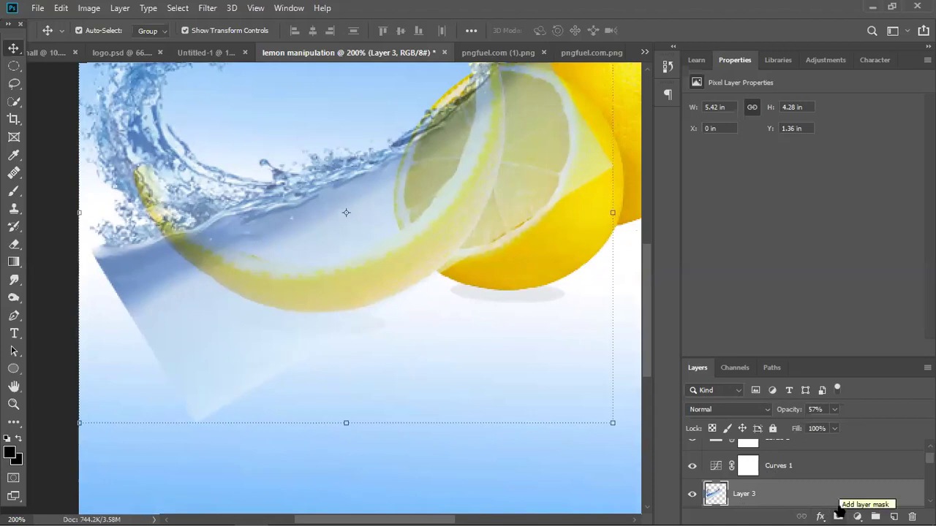
# Add a layer mask to Layer 3 and brush away the glass shape's lower tip and left edge.
pyautogui.click(839, 512)
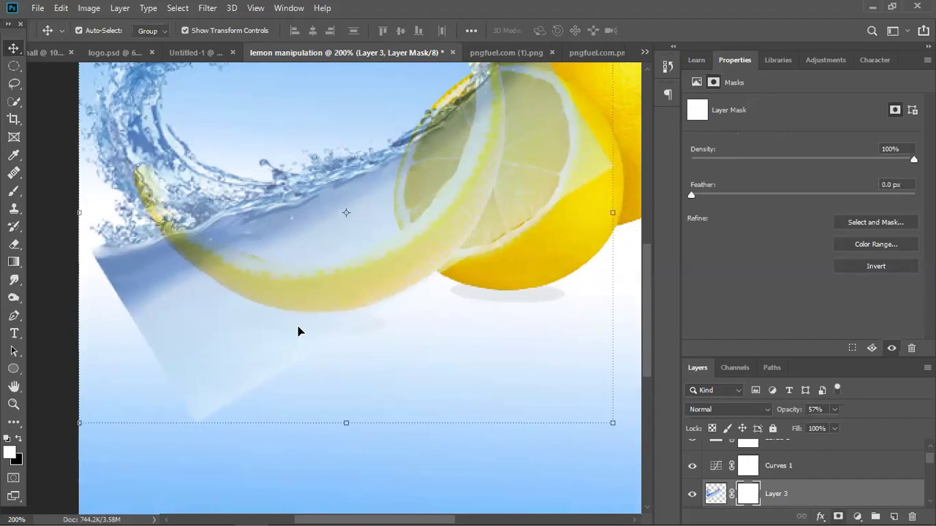
pyautogui.click(13, 190)
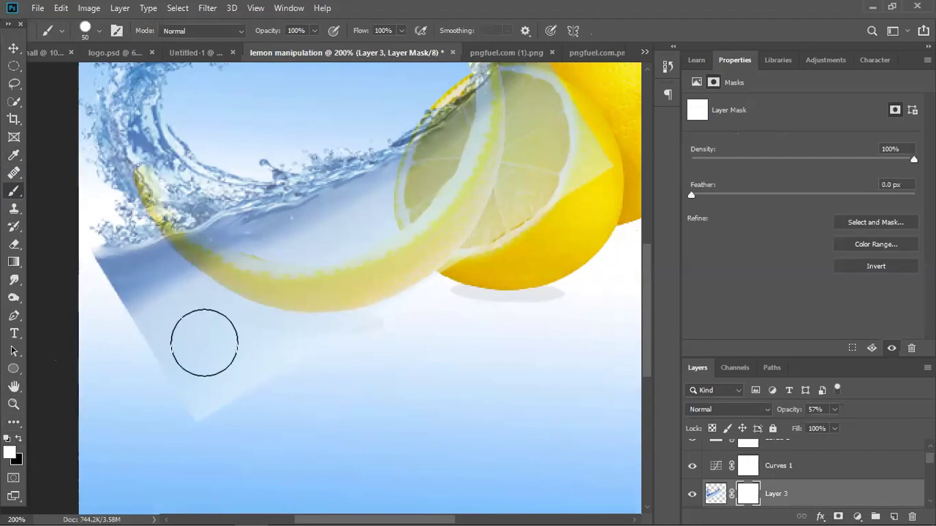
pyautogui.moveTo(219, 365); pyautogui.dragTo(216, 407)
pyautogui.moveTo(173, 271)
pyautogui.mouseDown()
pyautogui.moveTo(150, 310)
pyautogui.moveTo(131, 271)
pyautogui.mouseUp()
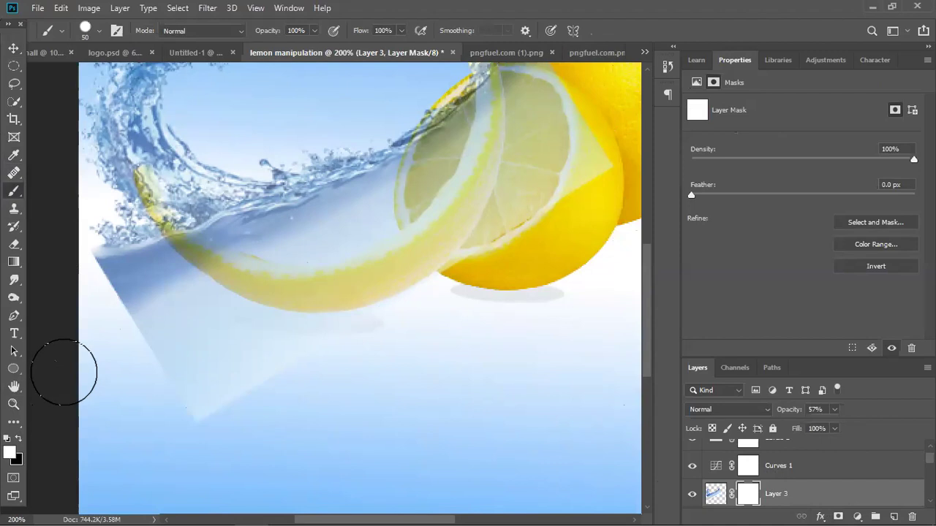
# Zoom in and start a freehand lasso outline along the lemon's top edge.
pyautogui.click(13, 316)
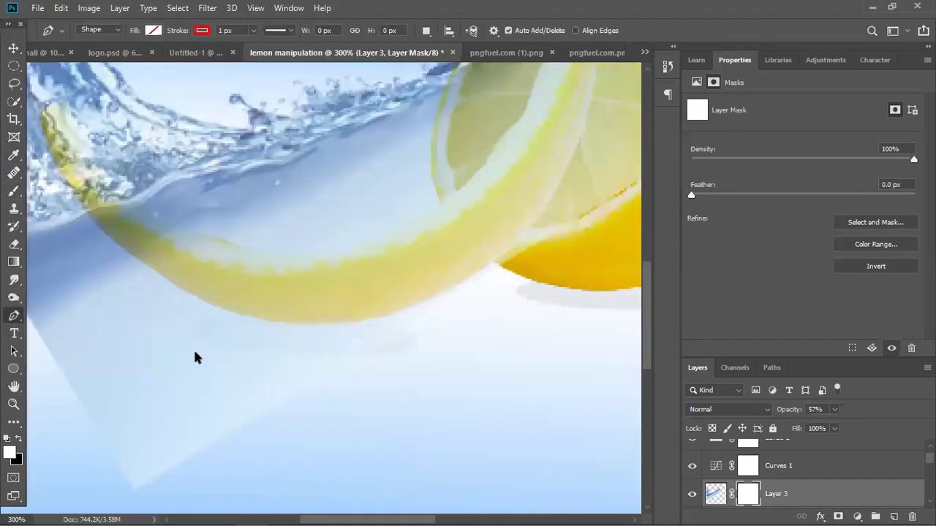
pyautogui.hotkey('ctrl', '-')
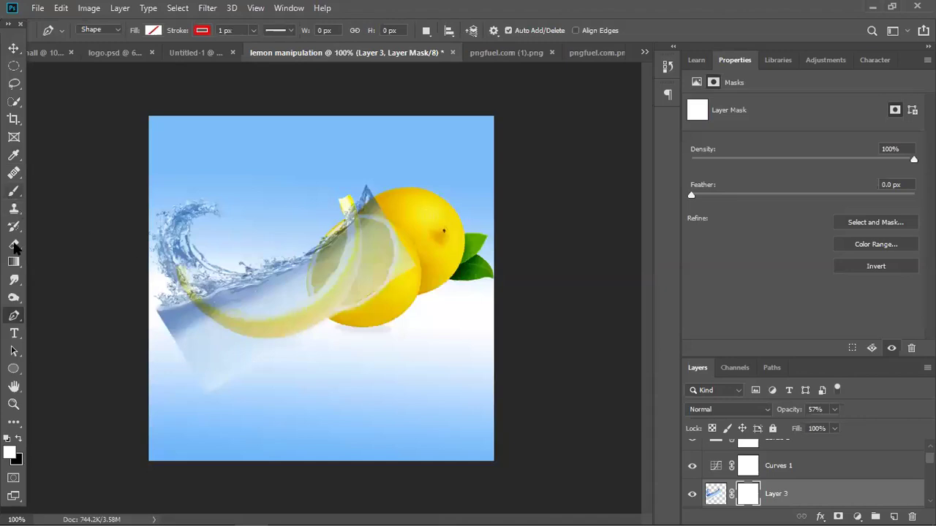
pyautogui.click(14, 85)
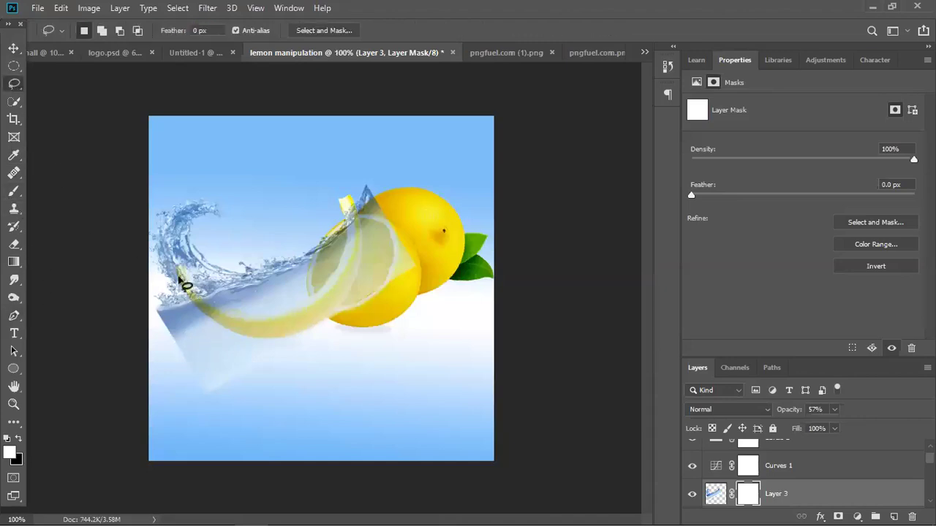
pyautogui.hotkey('ctrl', '+')
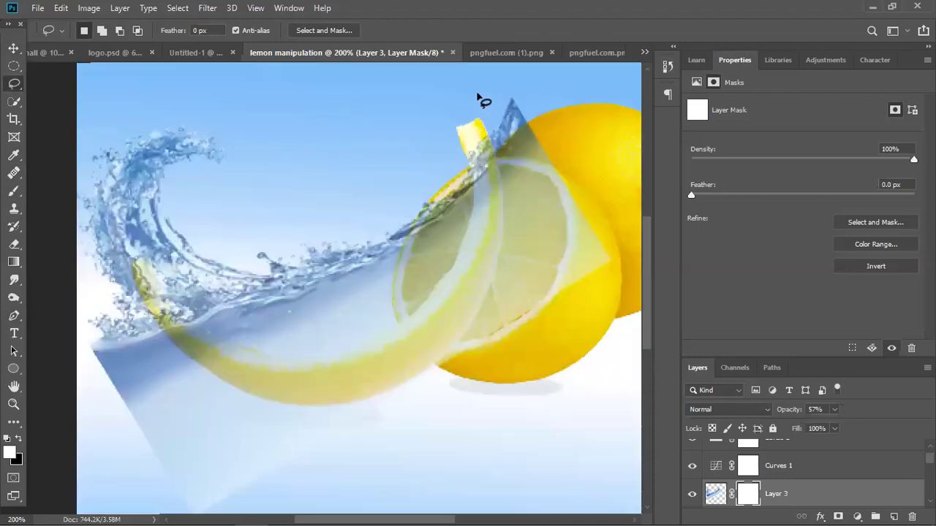
pyautogui.moveTo(572, 148)
pyautogui.mouseDown()
pyautogui.moveTo(621, 261)
pyautogui.moveTo(555, 334)
pyautogui.moveTo(423, 395)
pyautogui.mouseUp()
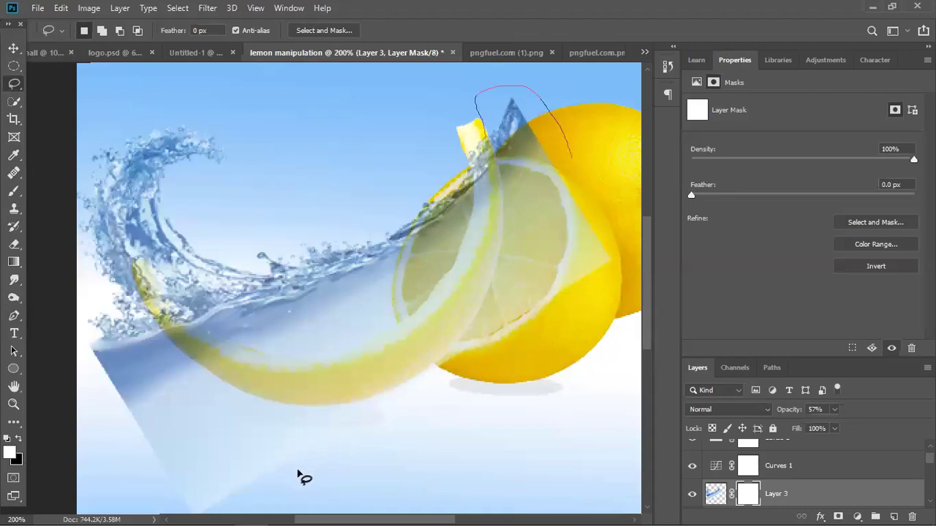
# Close the lasso outline around the lemon peel and duplicate the water as Layer 3 copy.
pyautogui.moveTo(259, 503)
pyautogui.mouseDown()
pyautogui.moveTo(182, 504)
pyautogui.moveTo(149, 470)
pyautogui.moveTo(89, 367)
pyautogui.moveTo(78, 194)
pyautogui.moveTo(86, 183)
pyautogui.moveTo(105, 201)
pyautogui.moveTo(175, 329)
pyautogui.moveTo(255, 374)
pyautogui.moveTo(295, 375)
pyautogui.moveTo(406, 333)
pyautogui.moveTo(437, 296)
pyautogui.moveTo(487, 205)
pyautogui.moveTo(488, 141)
pyautogui.mouseUp()
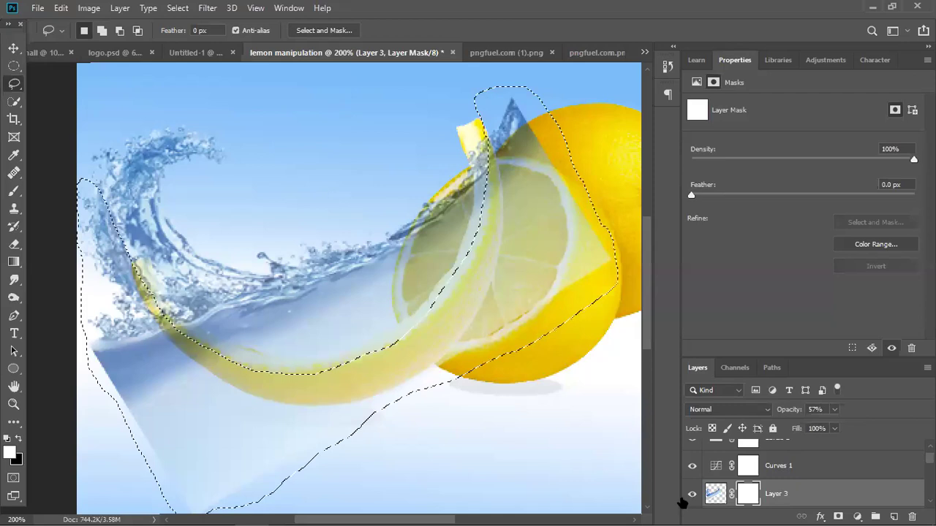
pyautogui.hotkey('ctrl', 'j')
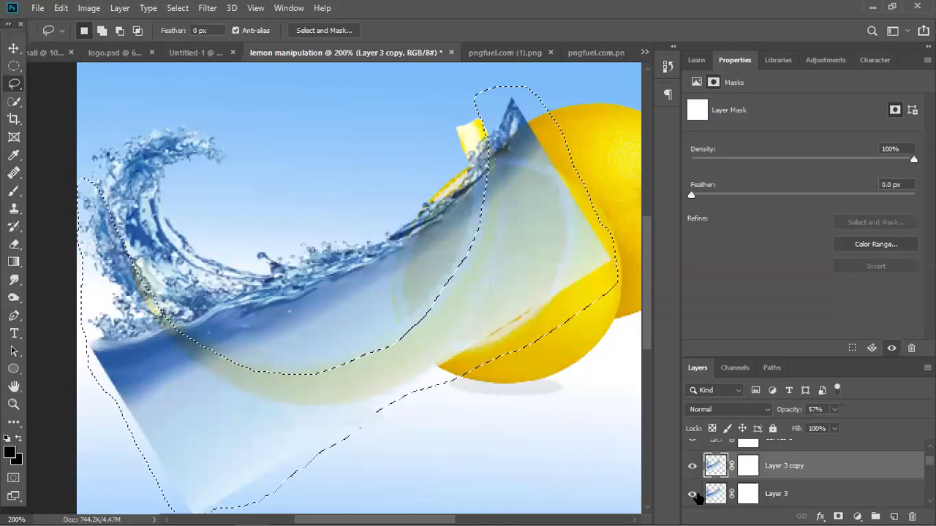
# Reselect the lemon outline and delete that area from the water layer, then deselect.
pyautogui.click(693, 495)
pyautogui.click(693, 495)
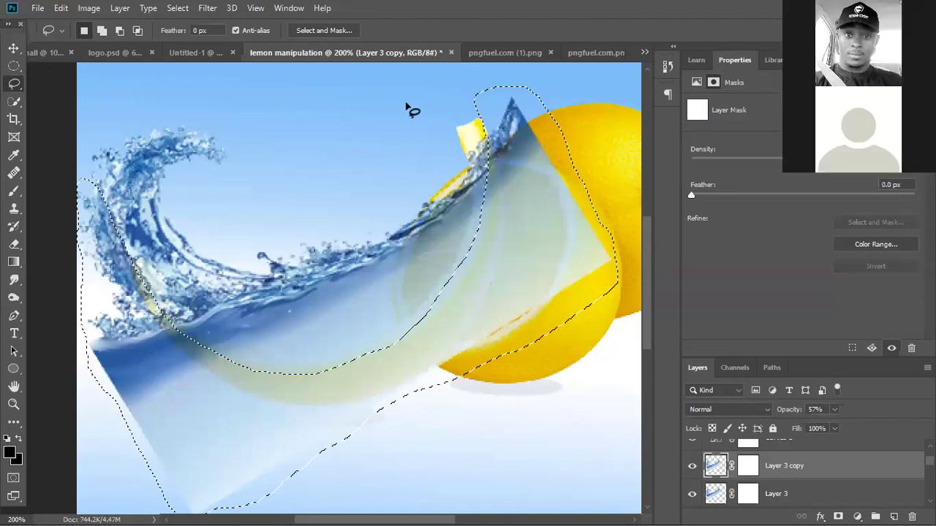
pyautogui.hotkey('ctrl', 'd')
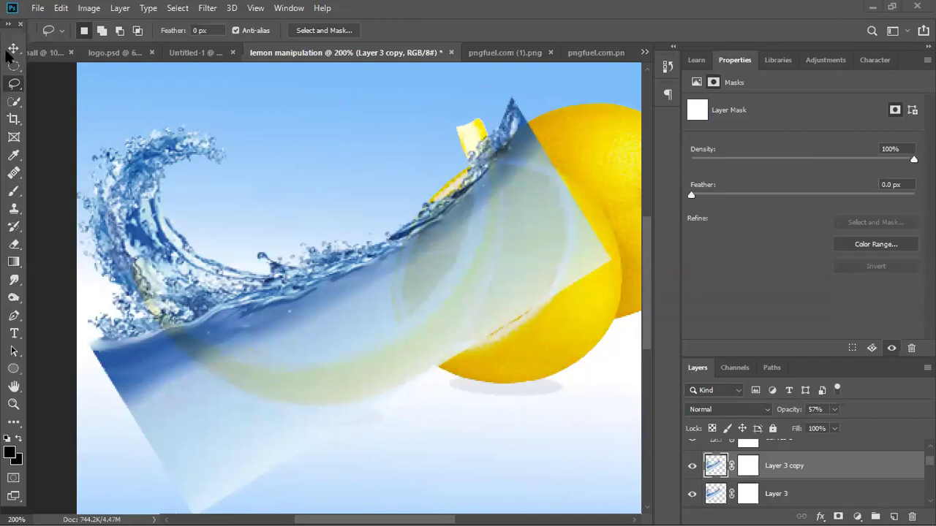
pyautogui.hotkey('ctrl', 'shift', 'd')
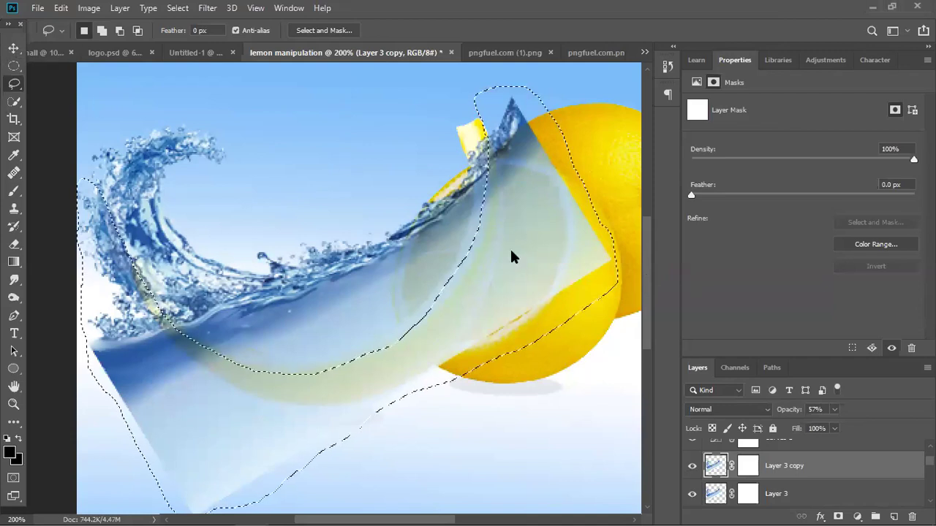
pyautogui.rightClick(510, 247)
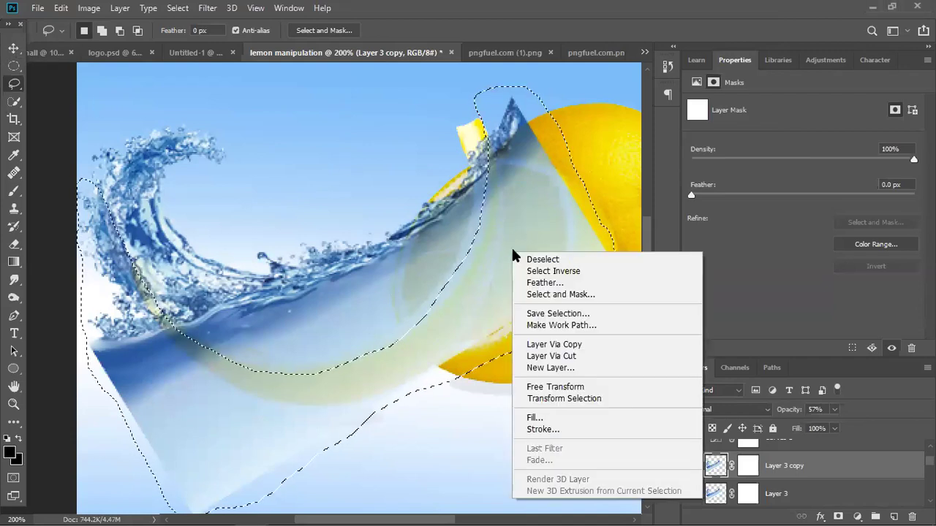
pyautogui.click(455, 314)
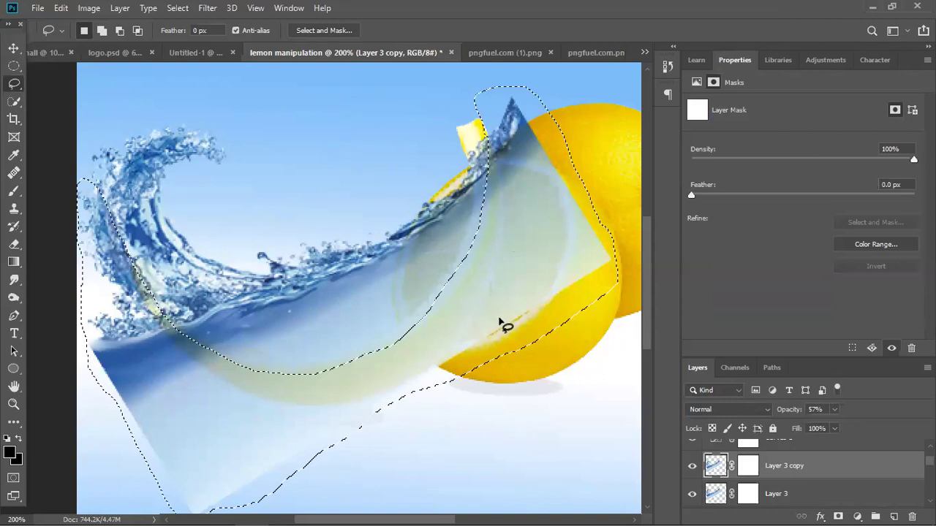
pyautogui.press('Delete')
pyautogui.hotkey('ctrl', 'd')
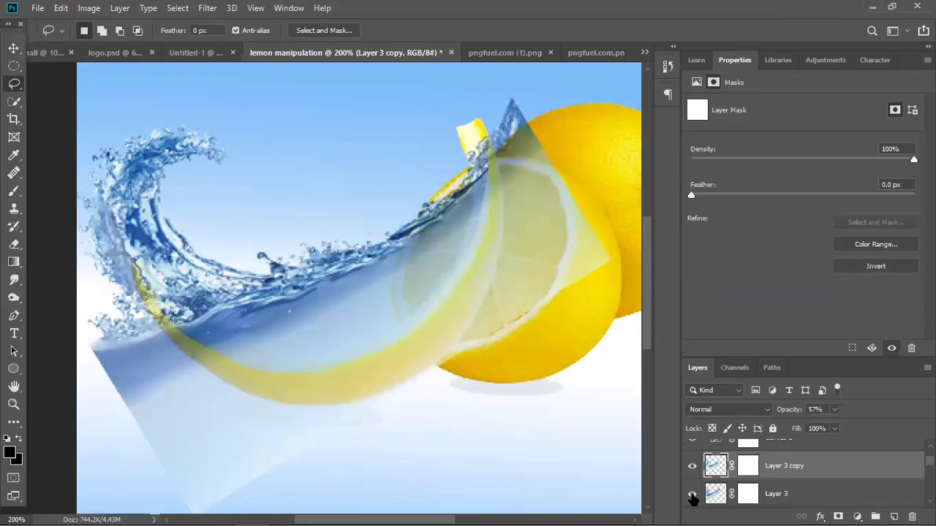
# Hide Layer 3 and raise Layer 3 copy's opacity to 100%.
pyautogui.click(692, 495)
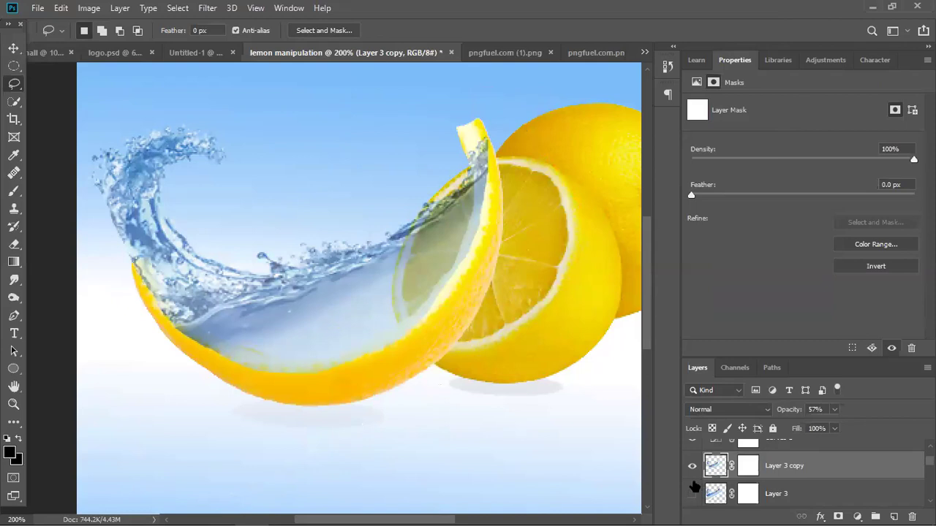
pyautogui.click(692, 494)
pyautogui.click(692, 494)
pyautogui.click(834, 413)
pyautogui.moveTo(834, 426); pyautogui.dragTo(877, 427)
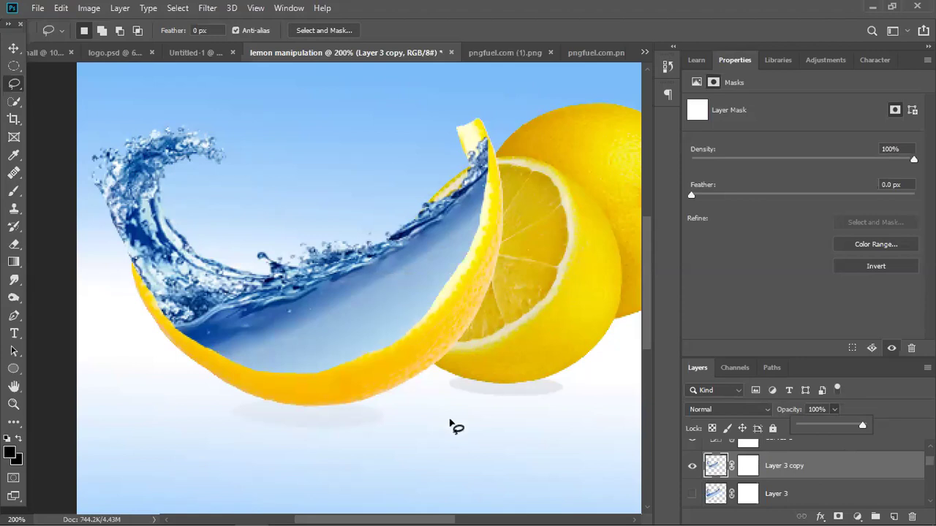
# Move Layer 3 copy below the peel layer, directly above Layer 1, in the Layers panel.
pyautogui.click(14, 48)
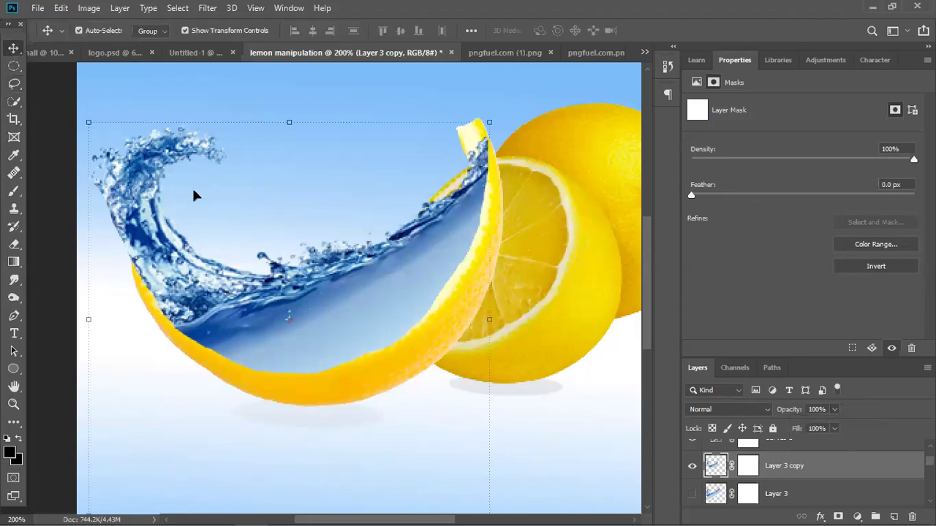
pyautogui.hotkey('ctrl', '-')
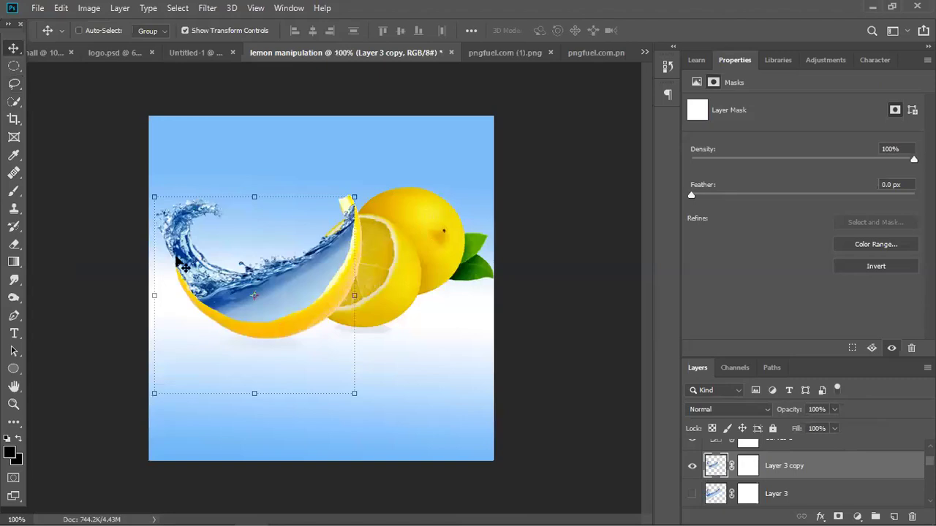
pyautogui.hotkey('ctrl', '-')
pyautogui.keyDown('ctrl'); pyautogui.click(463, 340); pyautogui.keyUp('ctrl')
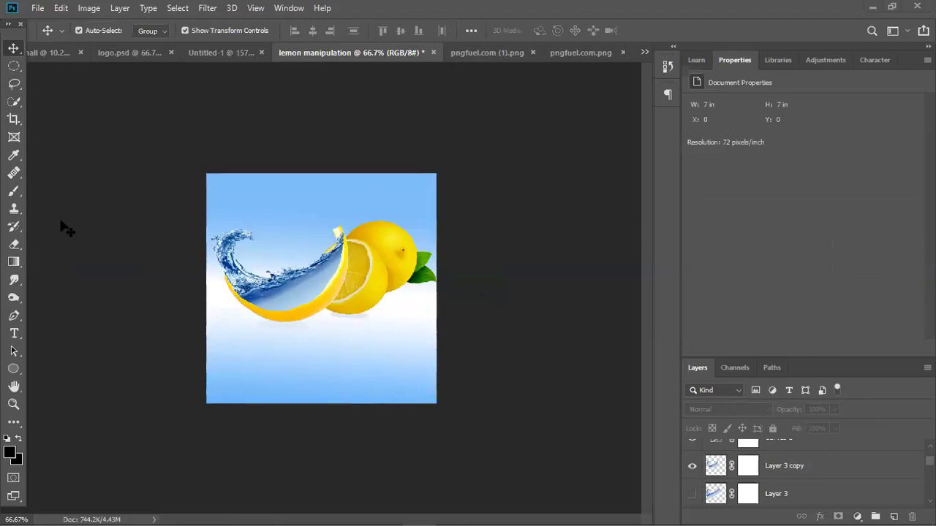
pyautogui.click(14, 66)
pyautogui.click(14, 49)
pyautogui.hotkey('ctrl', '+')
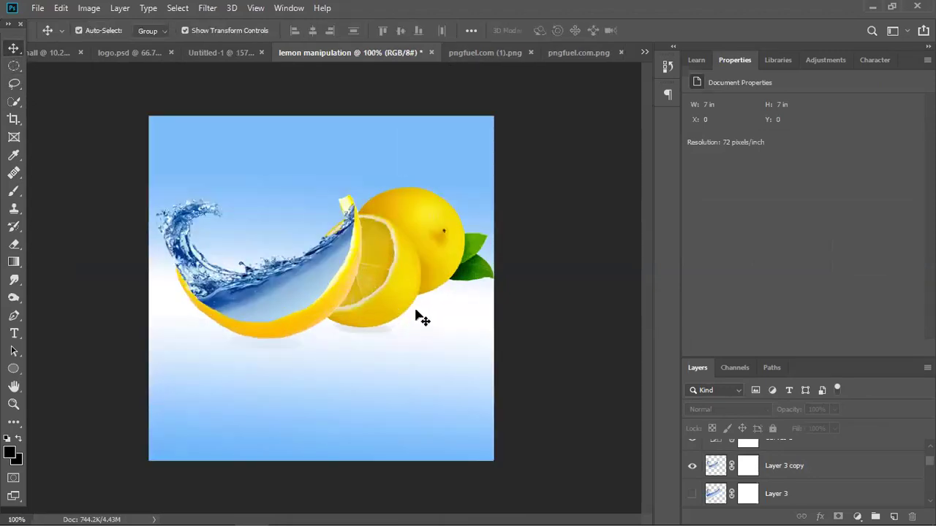
pyautogui.hotkey('ctrl', '+')
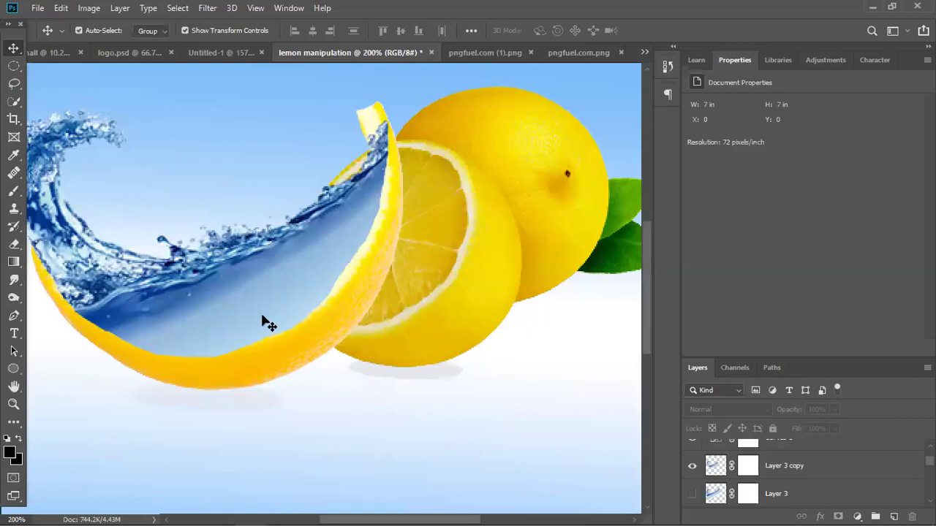
pyautogui.scroll(-1, 765, 480)
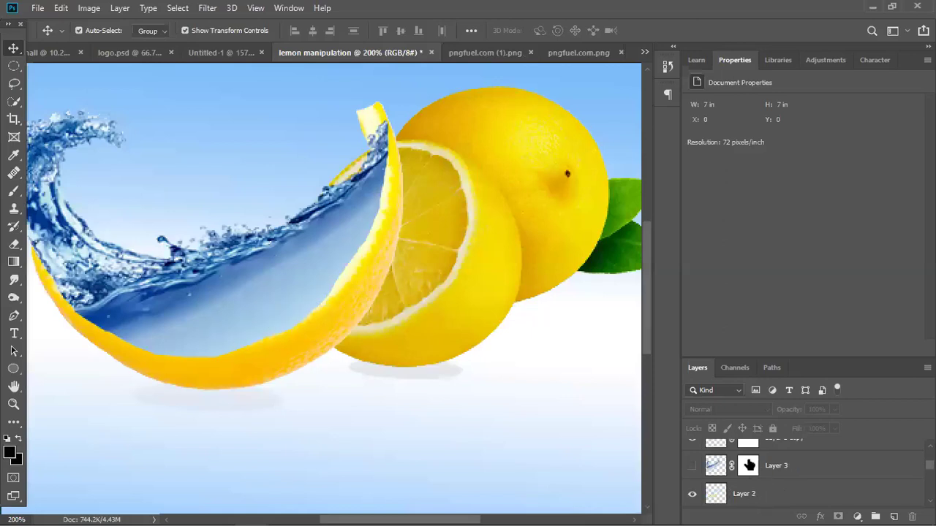
pyautogui.moveTo(777, 447); pyautogui.dragTo(684, 447)
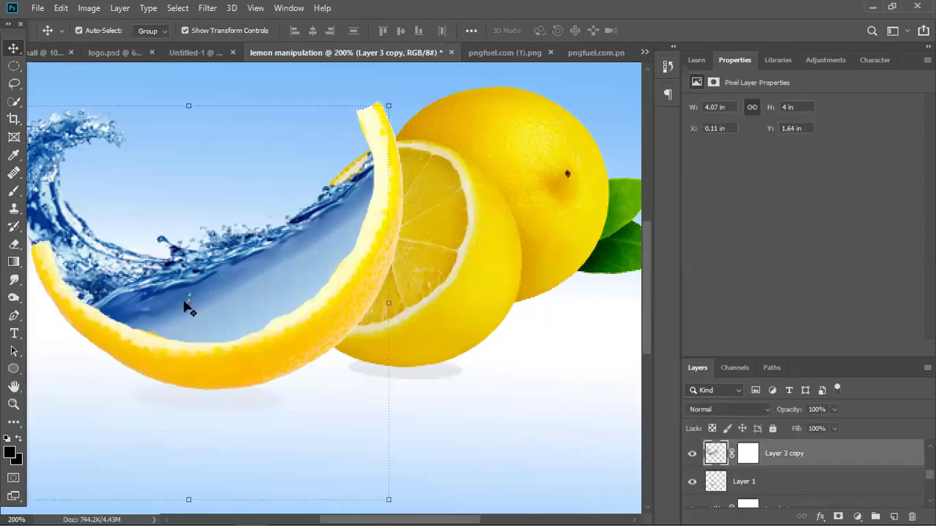
pyautogui.scroll(-1, 187, 311)
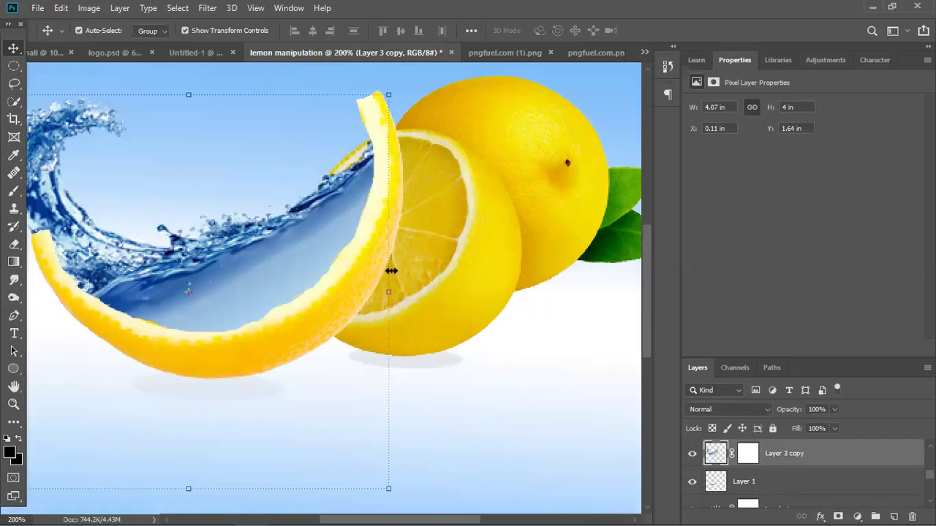
# Align the wave to the canvas's left edge, scale it to about 96%, and tilt it about -9.6°.
pyautogui.hotkey('ctrl', '-')
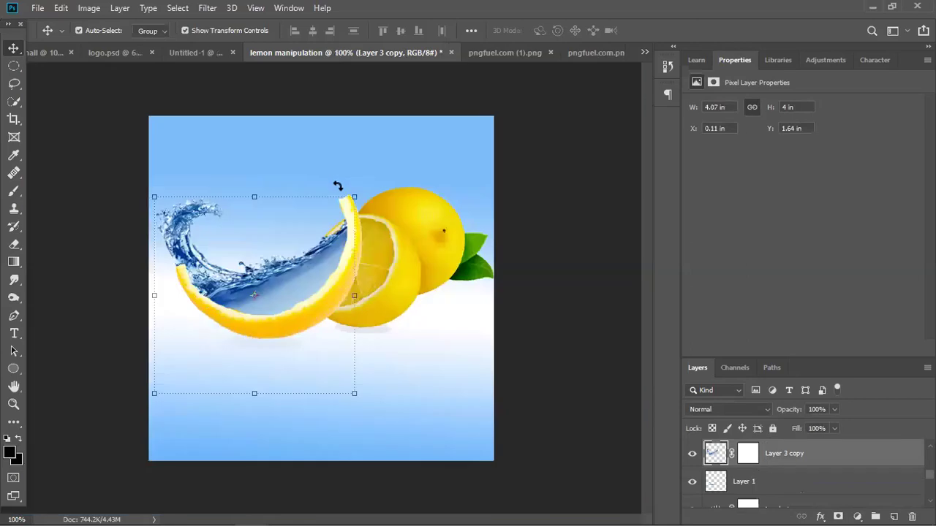
pyautogui.moveTo(337, 187); pyautogui.dragTo(302, 186)
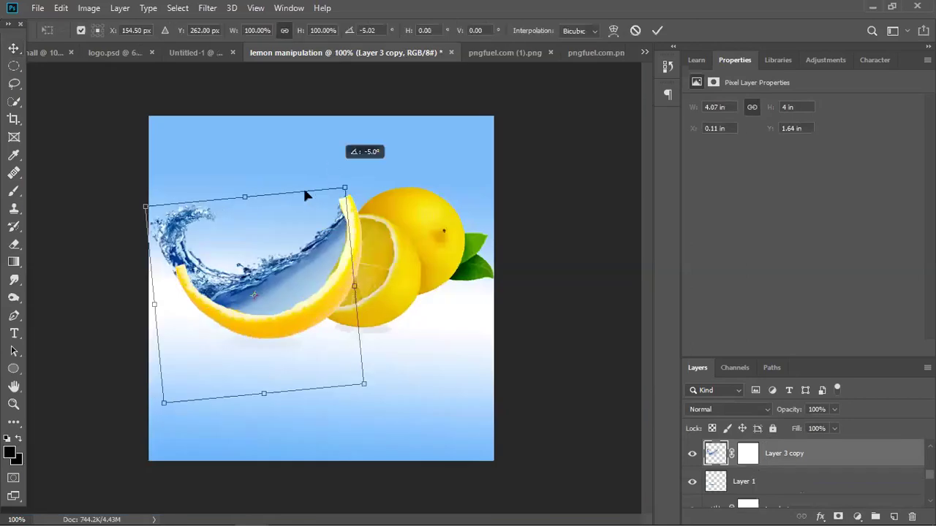
pyautogui.moveTo(270, 276); pyautogui.dragTo(278, 278)
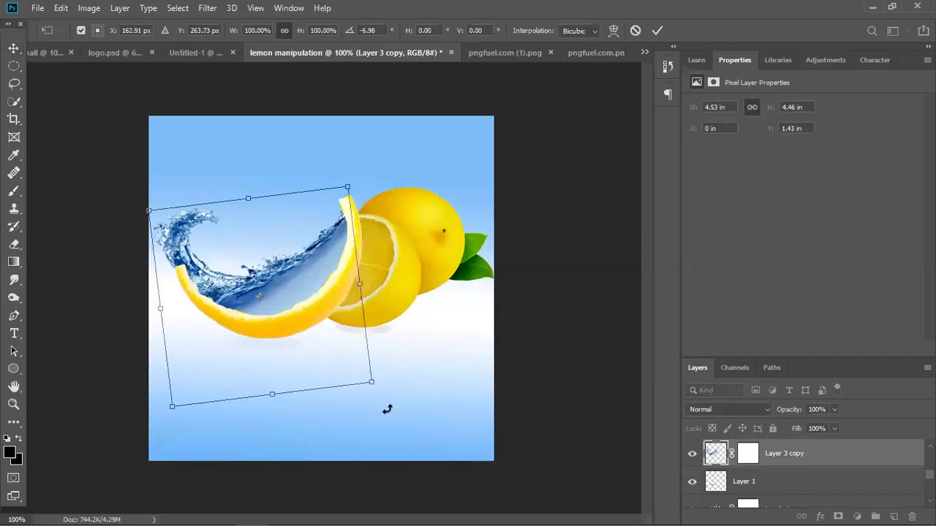
pyautogui.moveTo(374, 383); pyautogui.dragTo(371, 381)
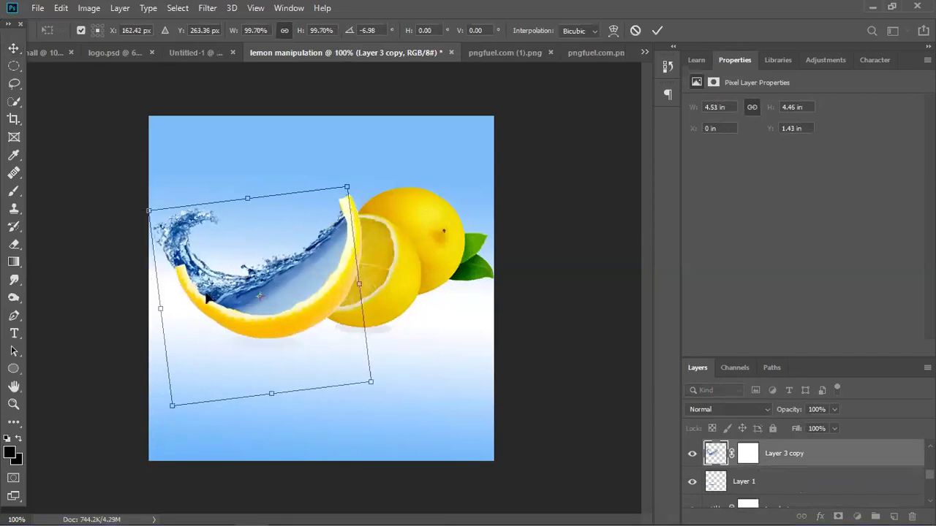
pyautogui.moveTo(149, 211); pyautogui.dragTo(155, 216)
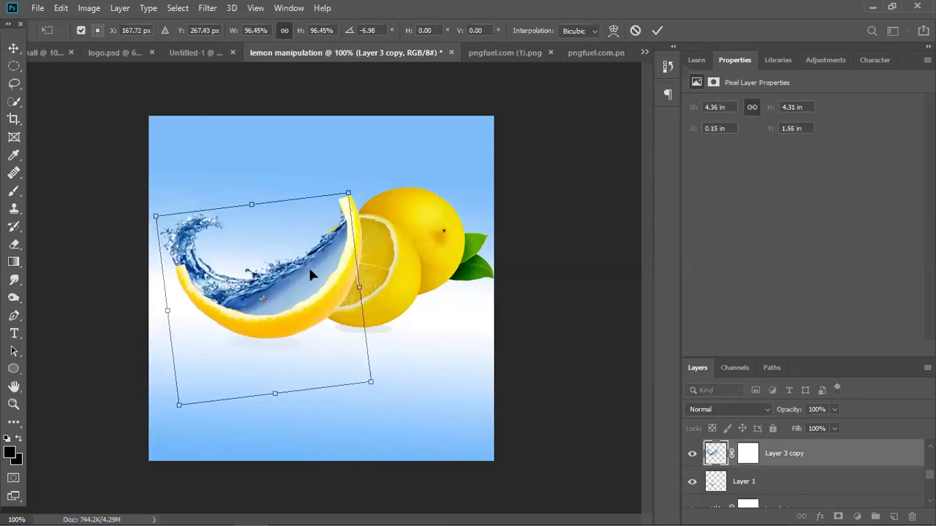
pyautogui.moveTo(363, 203); pyautogui.dragTo(360, 197)
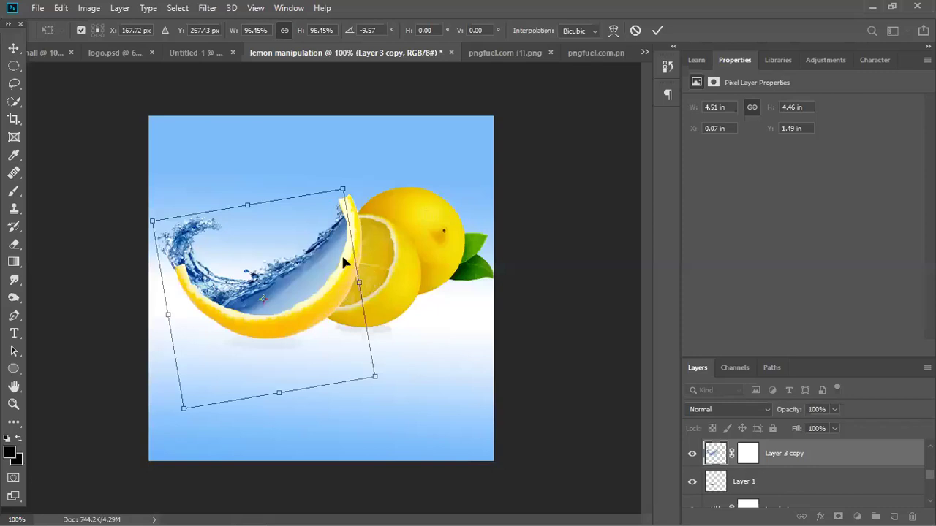
# Warp the wave's top and left side to follow the lemon peel and apply it.
pyautogui.hotkey('ctrl', 't')
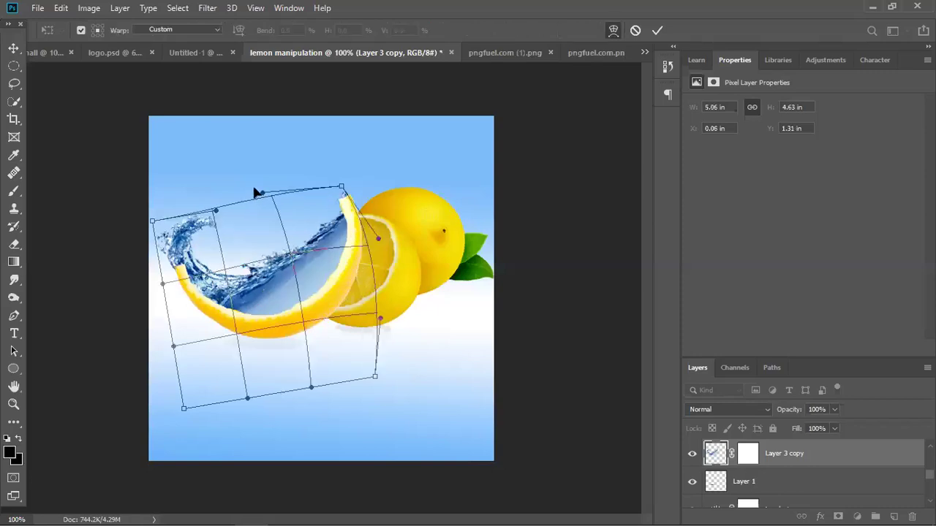
pyautogui.moveTo(240, 197); pyautogui.dragTo(234, 187)
pyautogui.moveTo(184, 241); pyautogui.dragTo(191, 241)
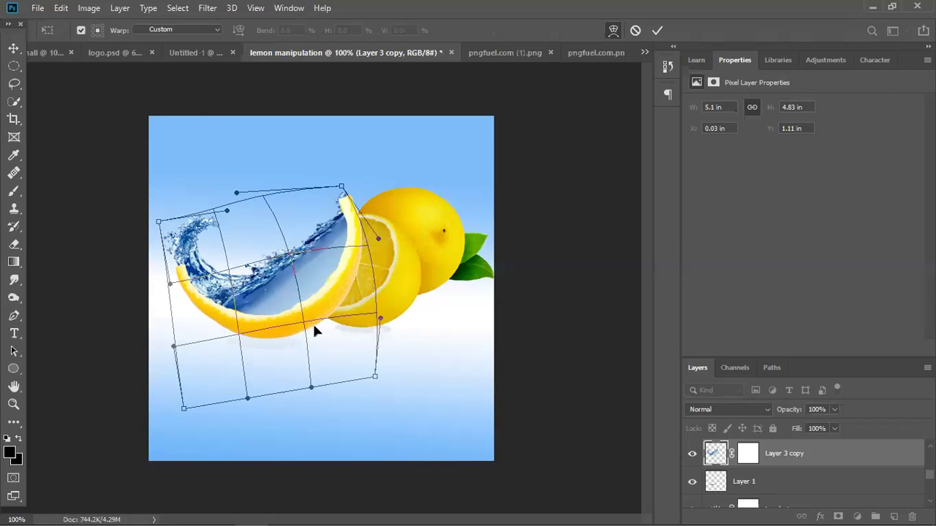
pyautogui.click(656, 30)
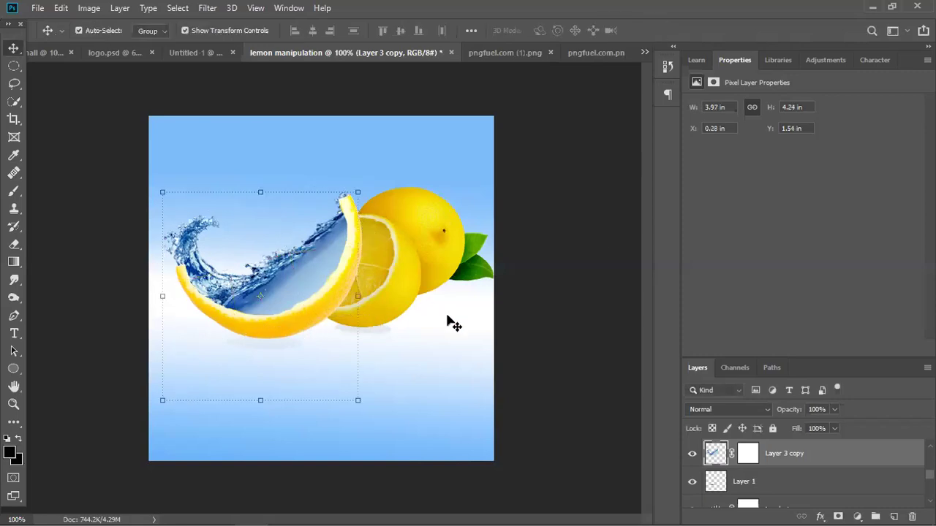
# Warp the Layer 3 copy water wave again, bulging its top upward and curving its right edge along the peel.
pyautogui.click(585, 309)
pyautogui.click(275, 281)
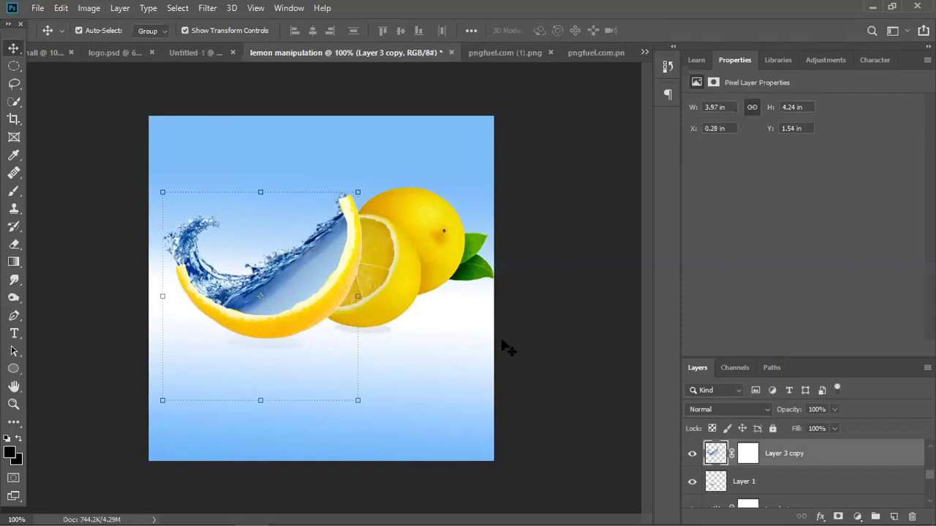
pyautogui.click(543, 337)
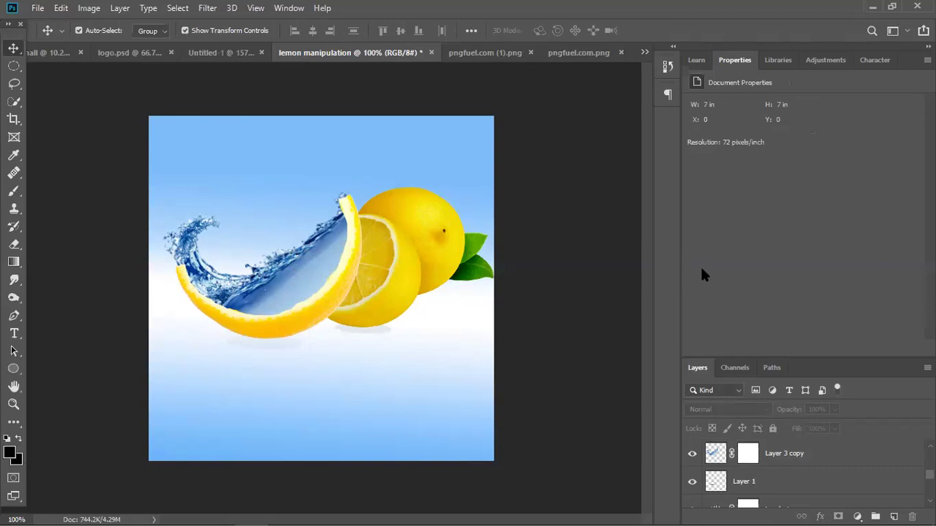
pyautogui.click(351, 252)
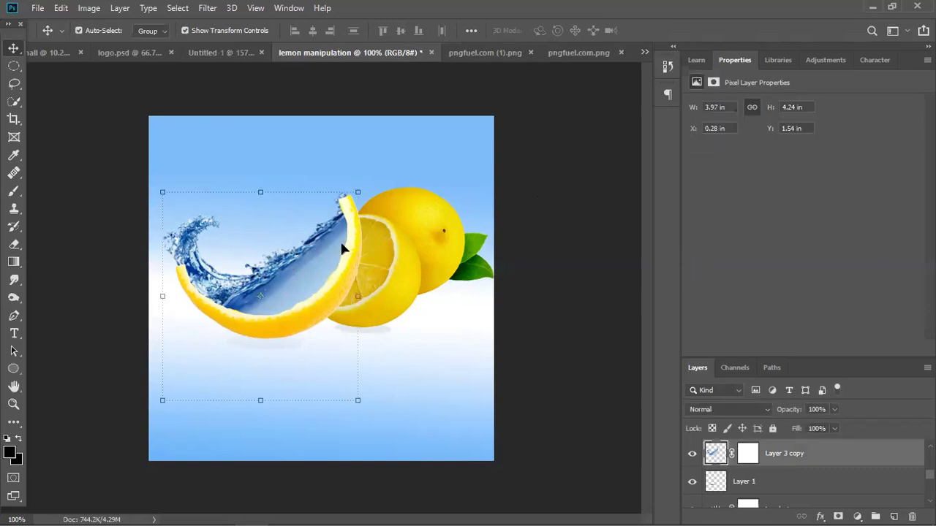
pyautogui.hotkey('ctrl', 't')
pyautogui.rightClick(357, 191)
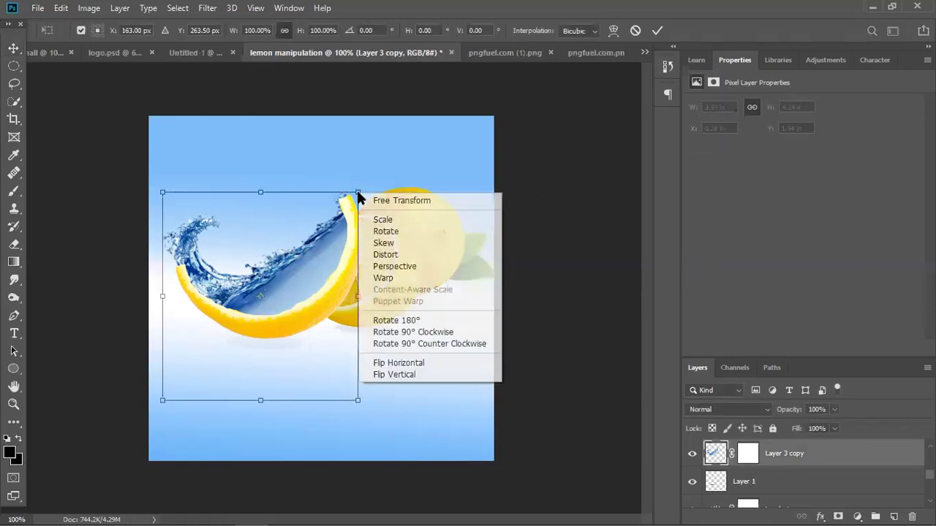
pyautogui.click(384, 278)
pyautogui.moveTo(278, 291); pyautogui.dragTo(278, 276)
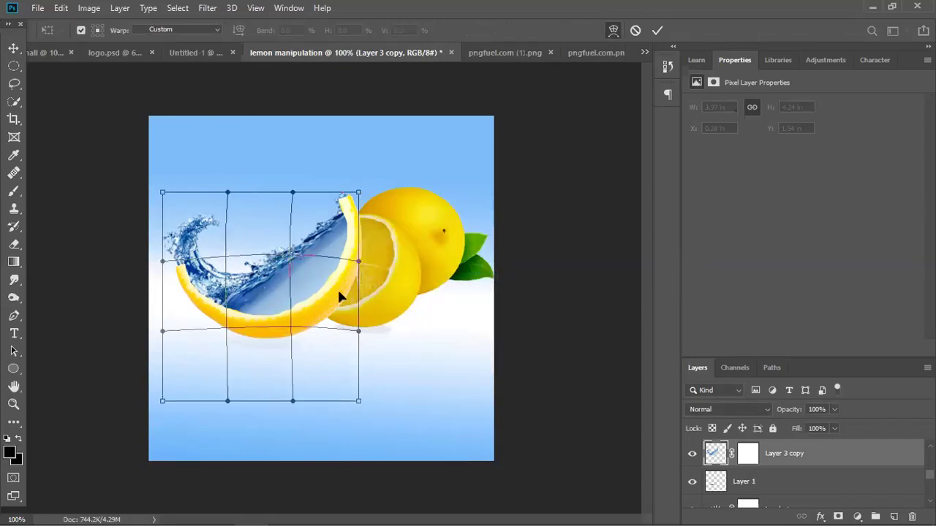
pyautogui.moveTo(328, 295); pyautogui.dragTo(283, 241)
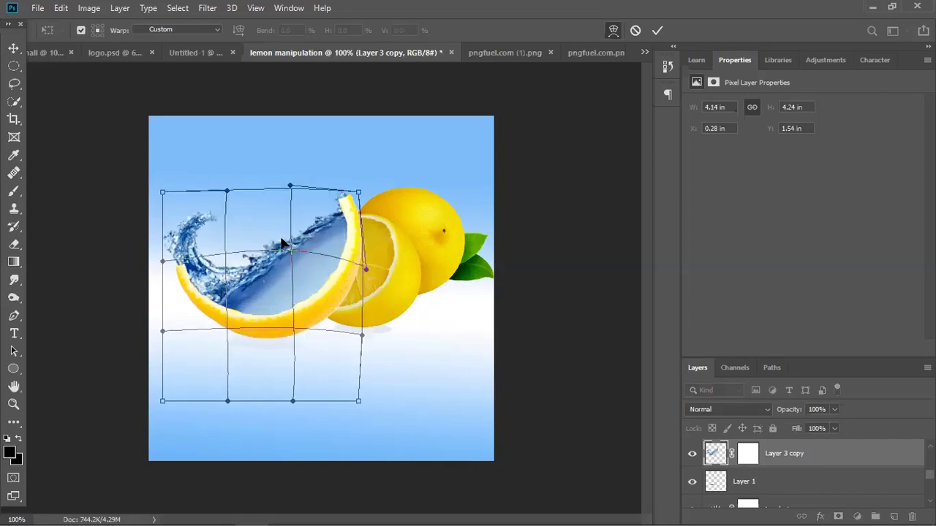
pyautogui.moveTo(246, 271); pyautogui.dragTo(230, 304)
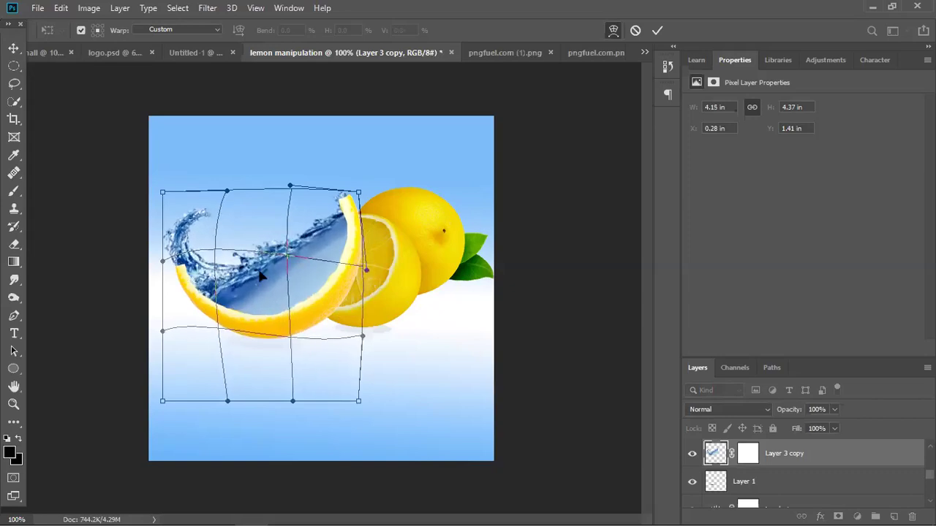
pyautogui.click(657, 30)
pyautogui.click(535, 354)
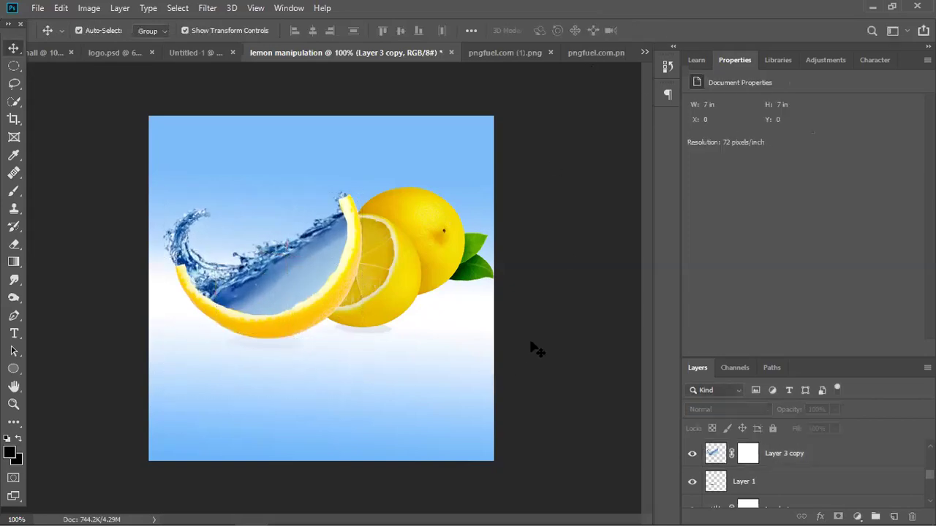
# Select the wave layer and put it into free transform.
pyautogui.click(311, 248)
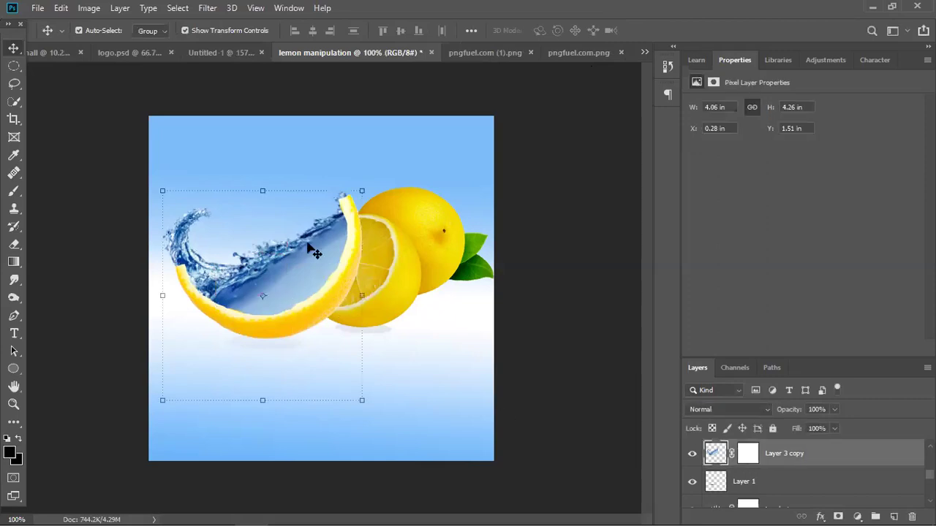
pyautogui.rightClick(361, 189)
pyautogui.press('Escape')
pyautogui.click(356, 191)
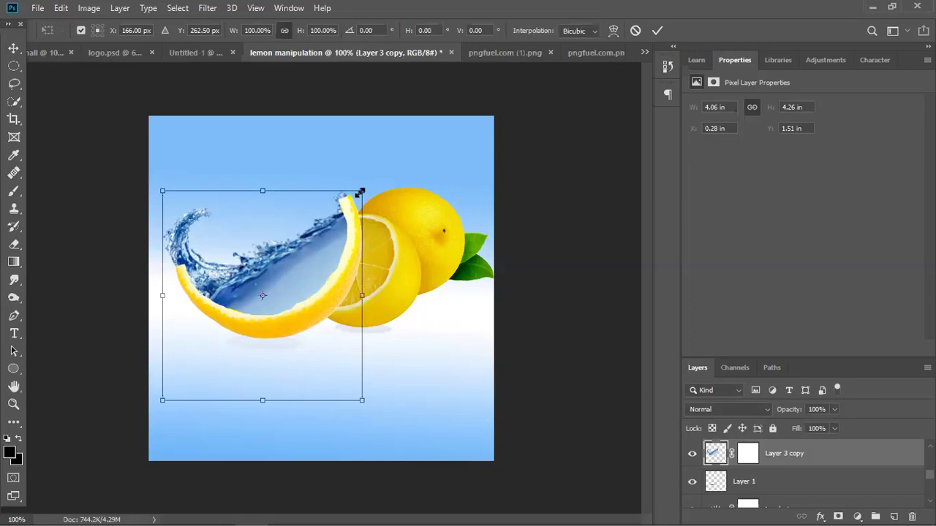
pyautogui.rightClick(360, 192)
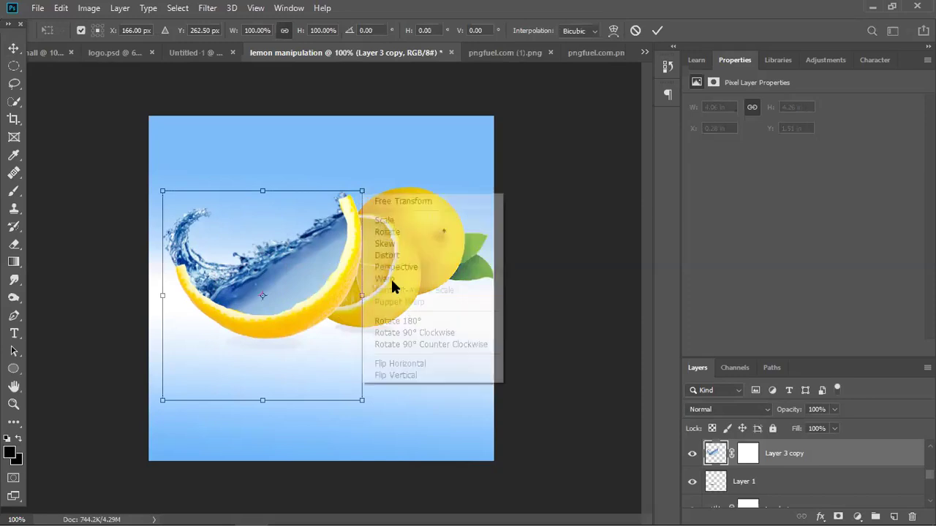
pyautogui.rightClick(363, 193)
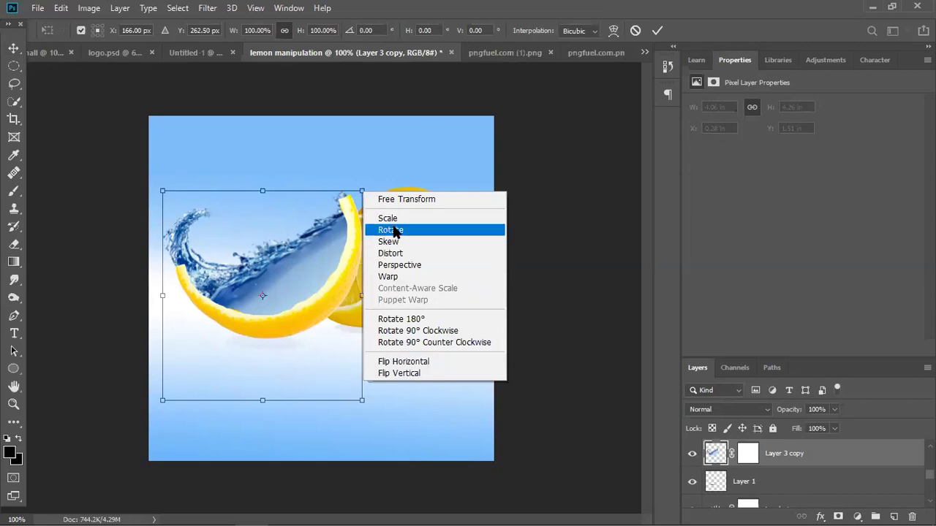
pyautogui.click(351, 156)
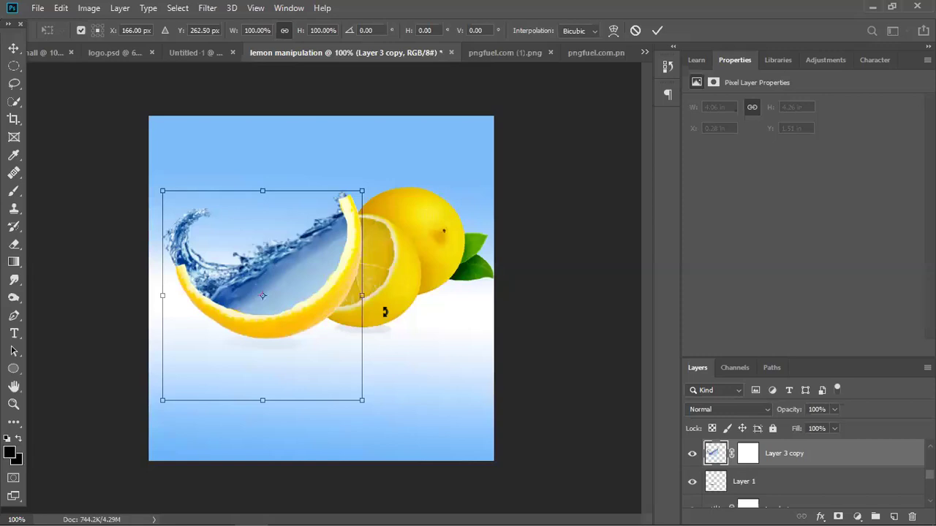
# Commit the wave transform and set the wave layer's opacity to 72%.
pyautogui.rightClick(265, 195)
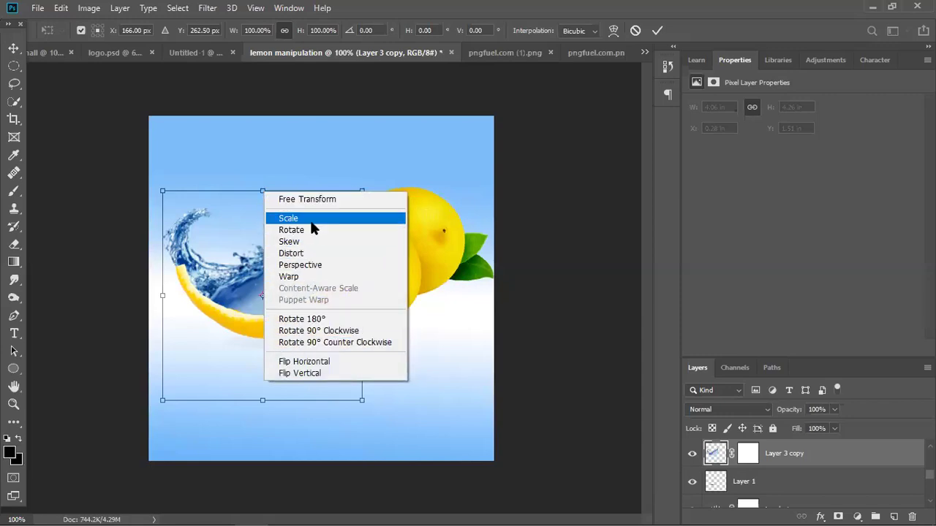
pyautogui.click(344, 362)
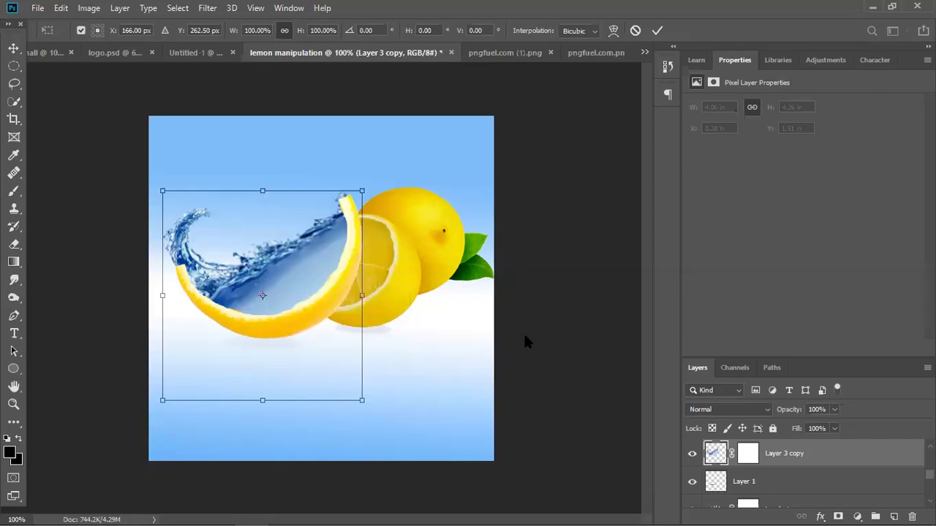
pyautogui.press('Return')
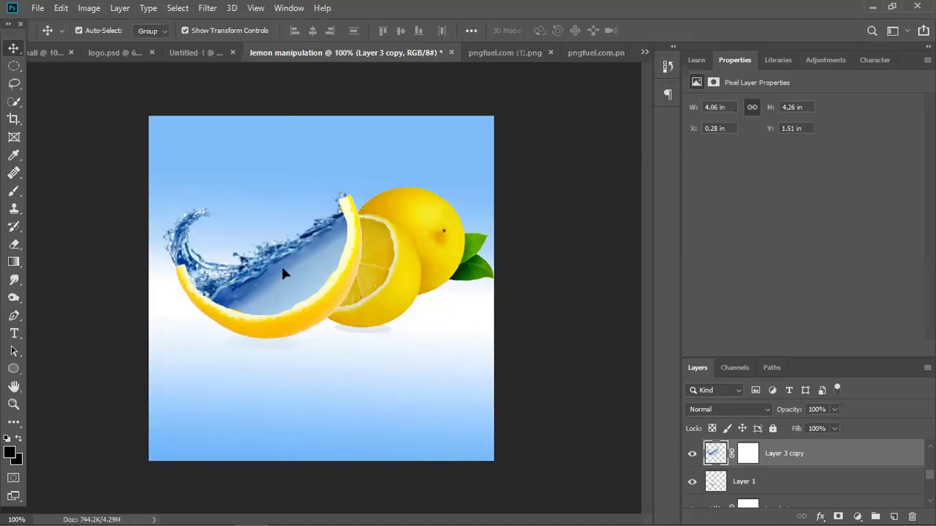
pyautogui.click(834, 409)
pyautogui.moveTo(824, 428)
pyautogui.mouseDown()
pyautogui.moveTo(808, 429)
pyautogui.moveTo(837, 429)
pyautogui.mouseUp()
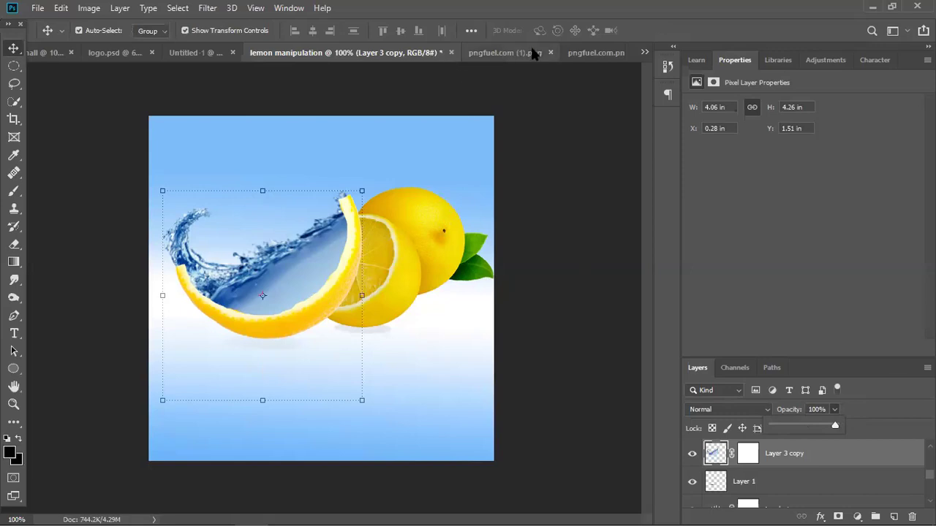
# View the pngfuel.com.png splash image, then return to the lemon manipulation document with the wave layer selected.
pyautogui.click(580, 52)
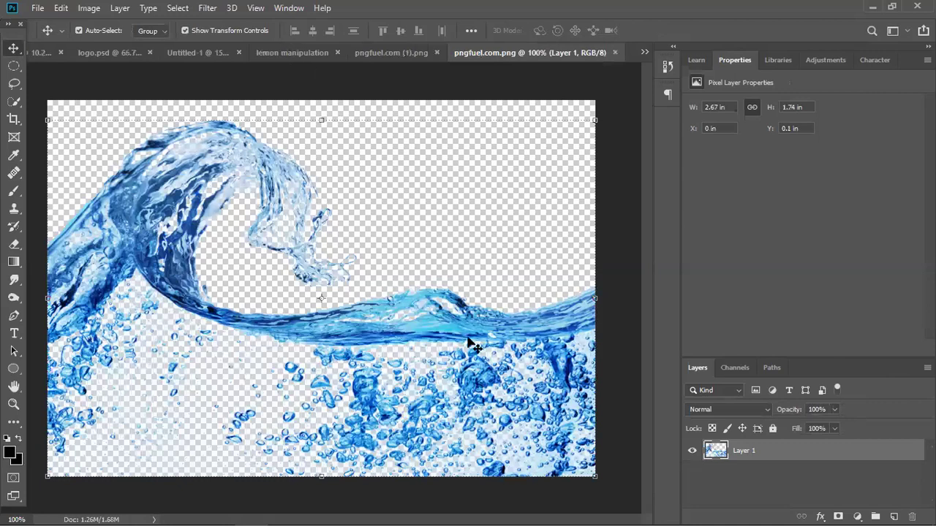
pyautogui.hotkey('ctrl', 'shift', 'Tab')
pyautogui.hotkey('ctrl', 'shift', 'Tab')
pyautogui.click(563, 330)
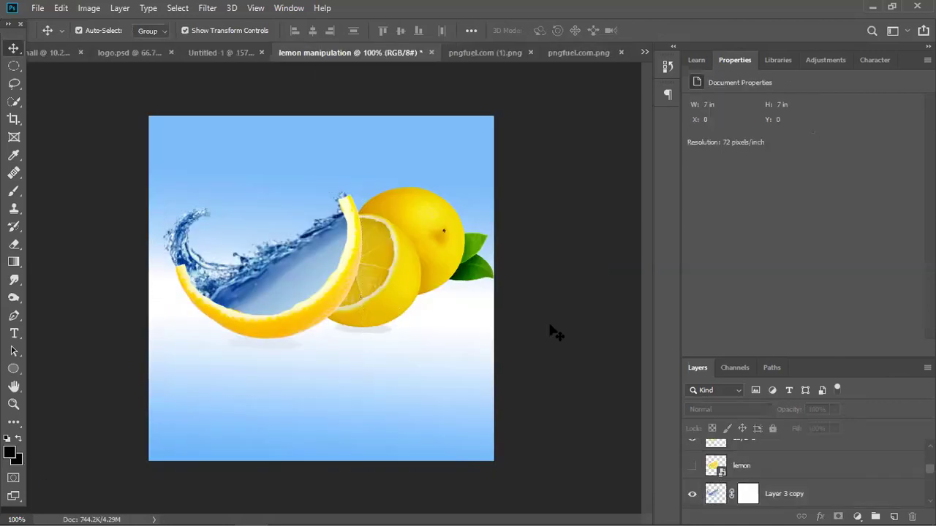
pyautogui.click(265, 295)
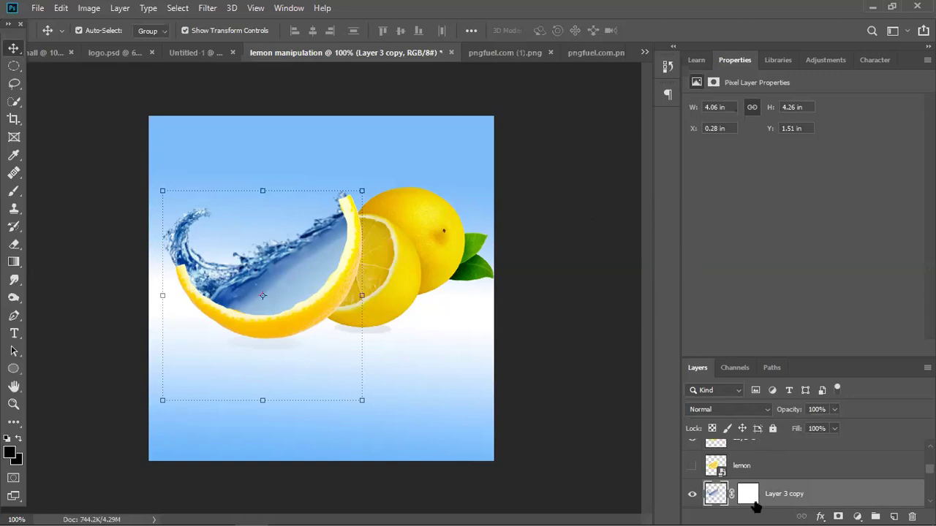
pyautogui.press('h')
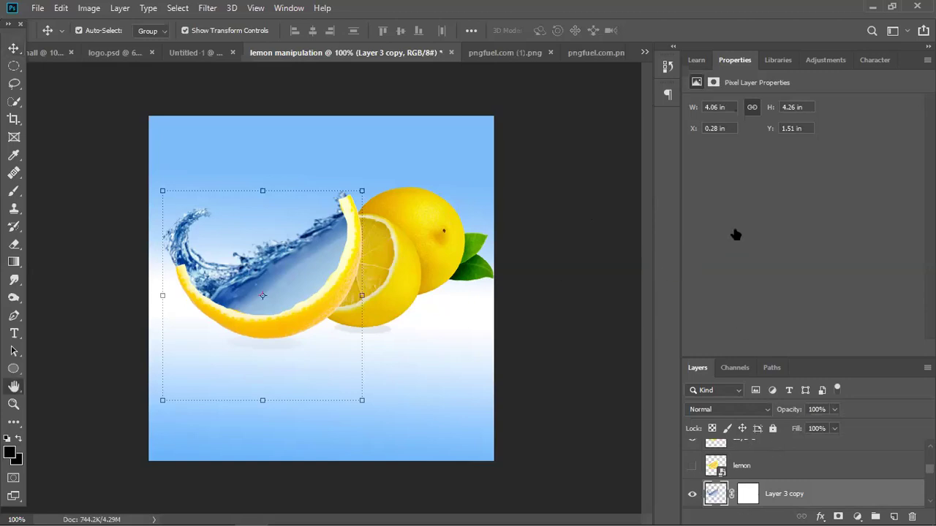
pyautogui.doubleClick(793, 503)
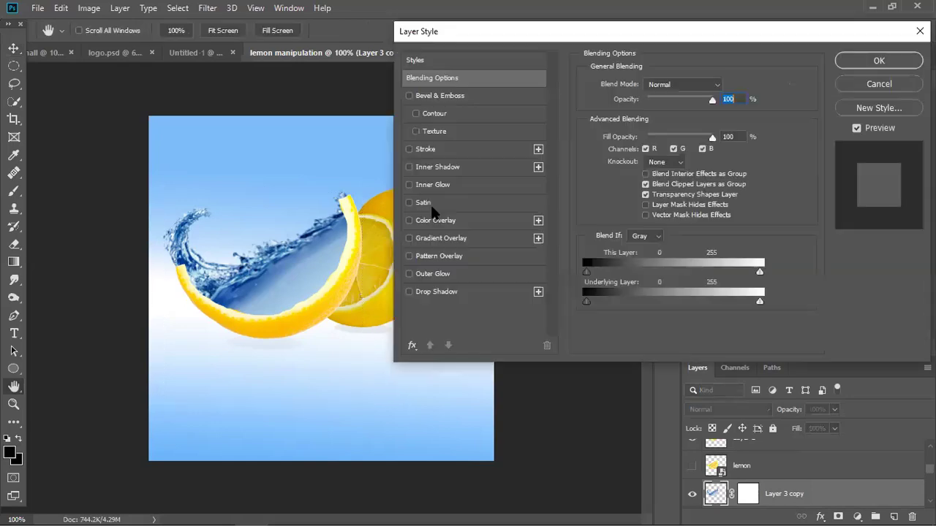
pyautogui.click(439, 220)
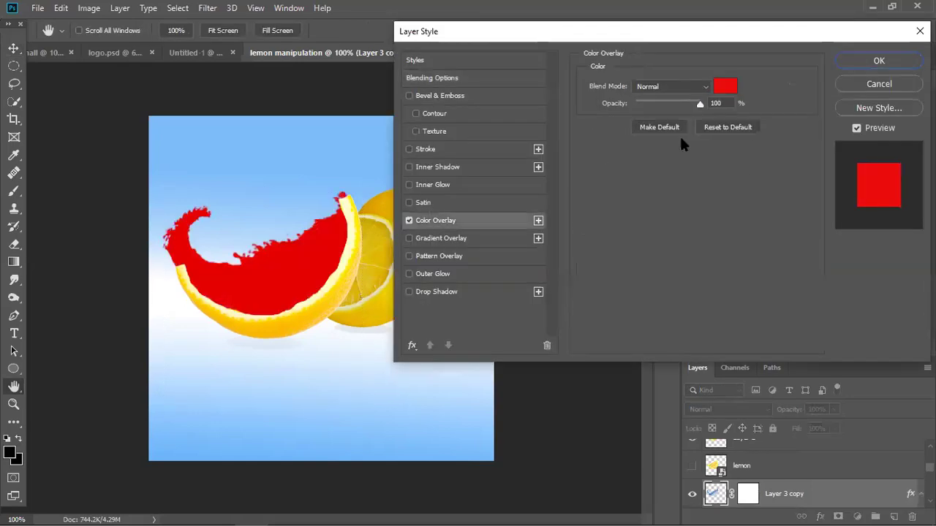
pyautogui.click(723, 89)
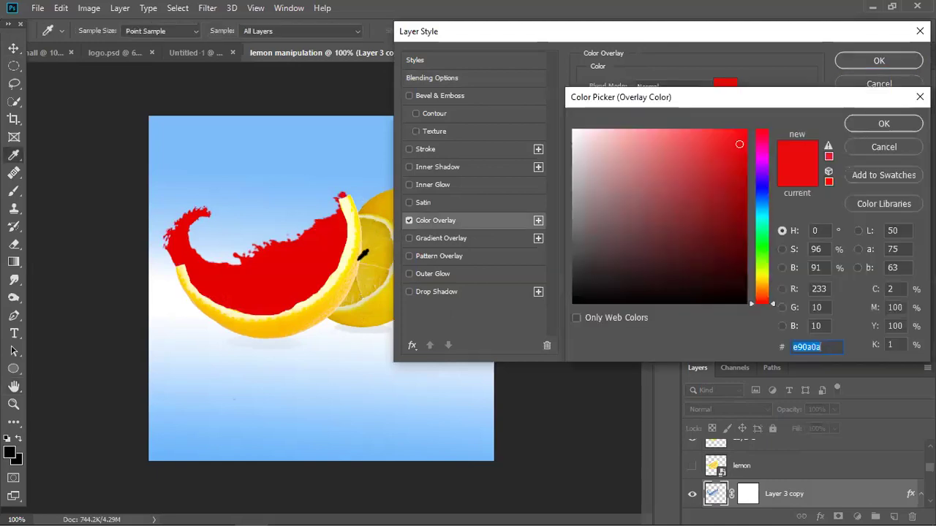
pyautogui.click(358, 260)
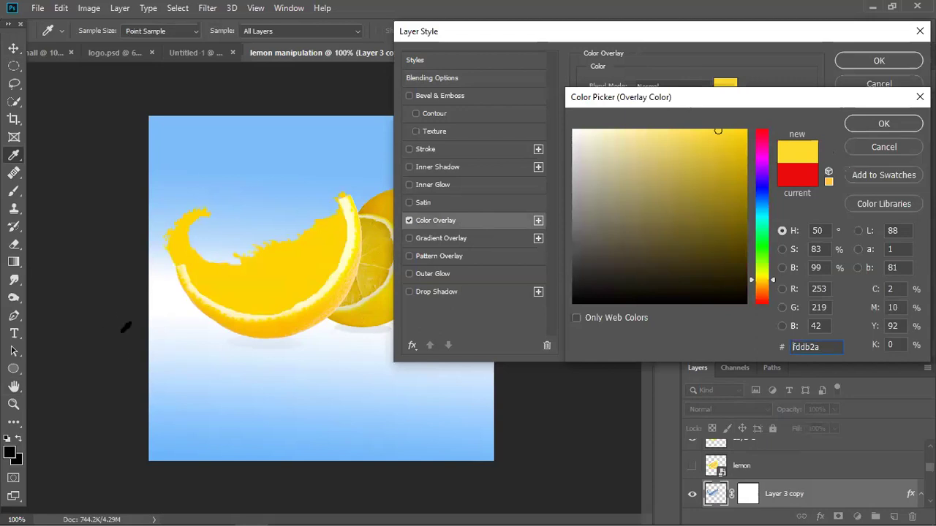
pyautogui.click(875, 147)
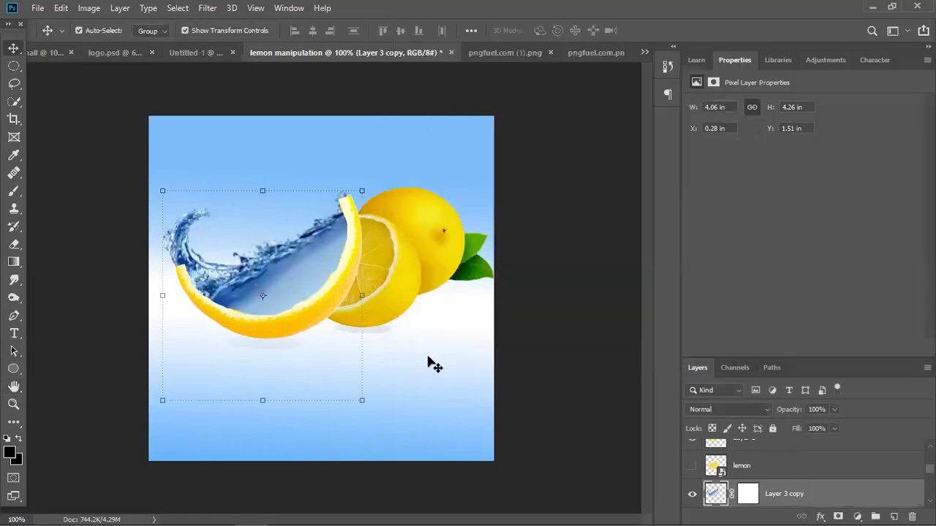
# Open fish_set_24_by_free_stock_by_wayne-d6armk.png from the art cover folder.
pyautogui.click(425, 332)
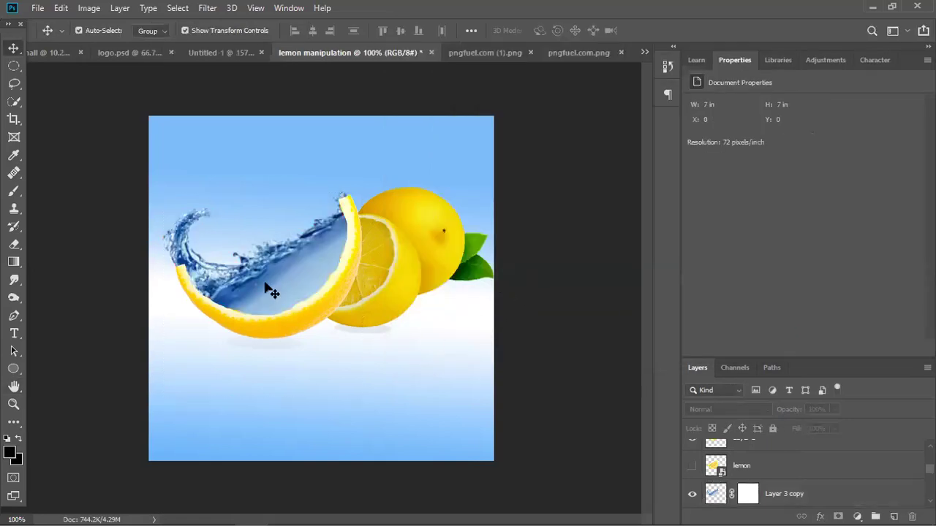
pyautogui.click(269, 296)
pyautogui.click(37, 8)
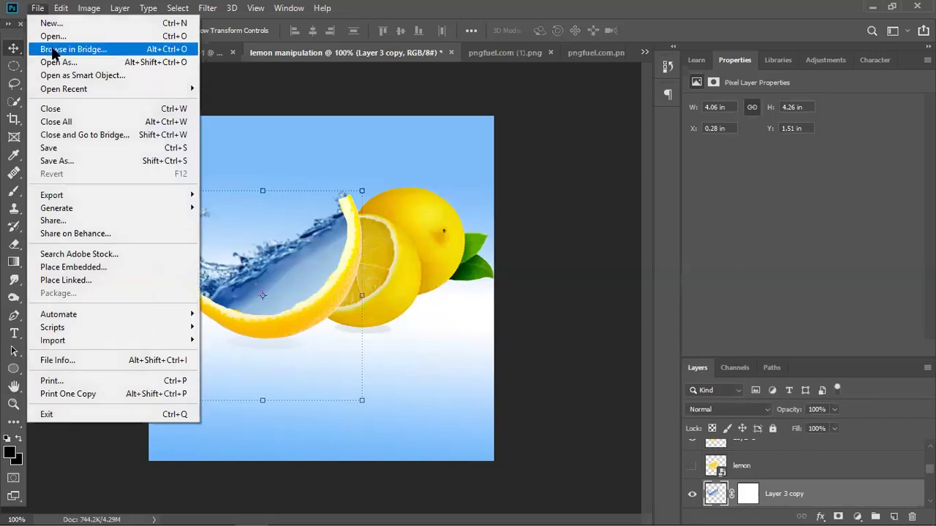
pyautogui.press('Escape')
pyautogui.hotkey('ctrl', 'o')
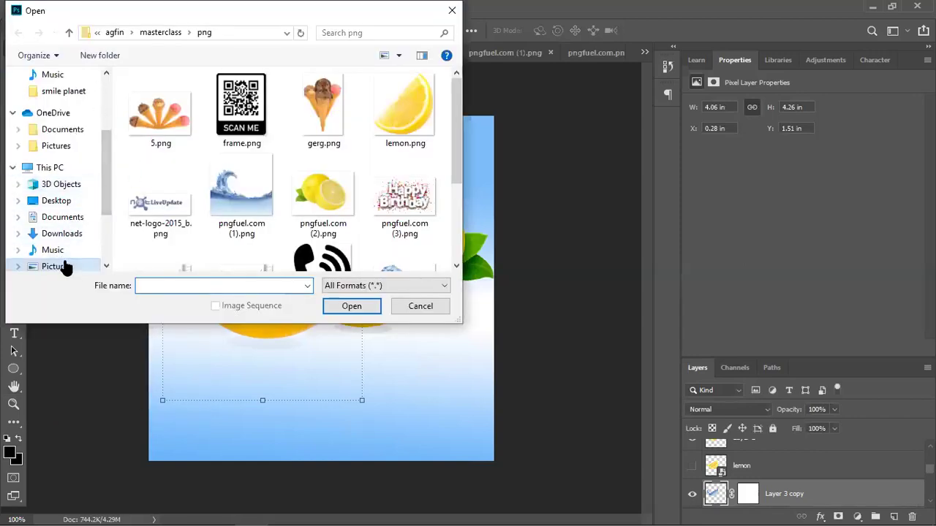
pyautogui.scroll(-1, 69, 241)
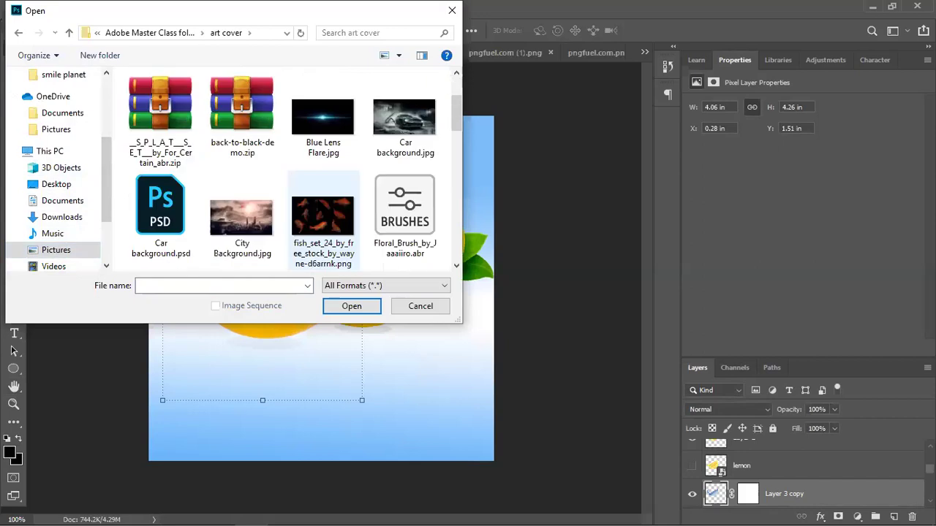
pyautogui.doubleClick(413, 114)
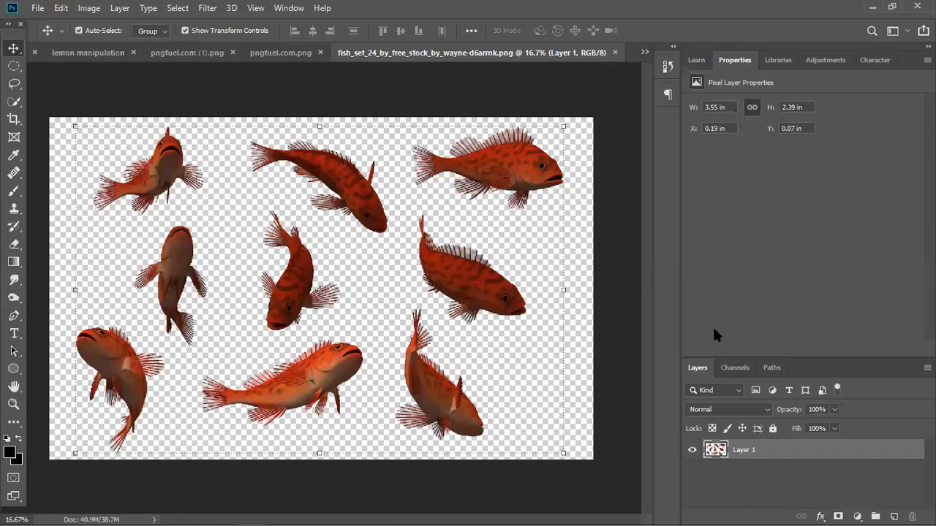
# Lasso one red fish into the lemon poster and scale it to about 11% inside the peel.
pyautogui.click(13, 85)
pyautogui.moveTo(156, 218)
pyautogui.mouseDown()
pyautogui.moveTo(194, 225)
pyautogui.moveTo(217, 294)
pyautogui.moveTo(206, 340)
pyautogui.moveTo(182, 356)
pyautogui.moveTo(149, 327)
pyautogui.moveTo(123, 280)
pyautogui.moveTo(163, 223)
pyautogui.moveTo(146, 230)
pyautogui.moveTo(236, 127)
pyautogui.moveTo(259, 82)
pyautogui.moveTo(132, 65)
pyautogui.moveTo(125, 56)
pyautogui.moveTo(273, 209)
pyautogui.moveTo(328, 229)
pyautogui.moveTo(328, 239)
pyautogui.mouseUp()
pyautogui.click(12, 47)
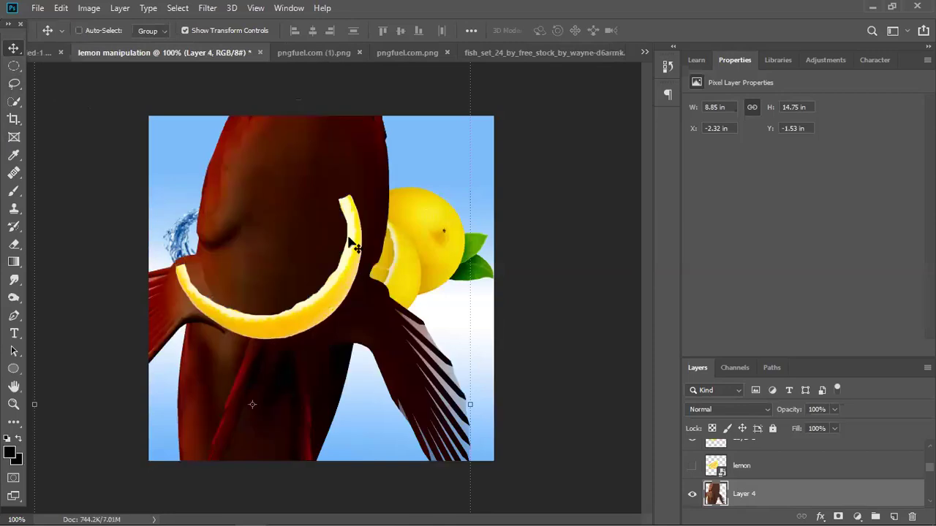
pyautogui.hotkey('ctrl', '-')
pyautogui.hotkey('ctrl', '-')
pyautogui.moveTo(397, 159); pyautogui.dragTo(291, 405)
pyautogui.moveTo(256, 327)
pyautogui.mouseDown()
pyautogui.moveTo(334, 216)
pyautogui.moveTo(291, 299)
pyautogui.moveTo(274, 307)
pyautogui.moveTo(299, 301)
pyautogui.mouseUp()
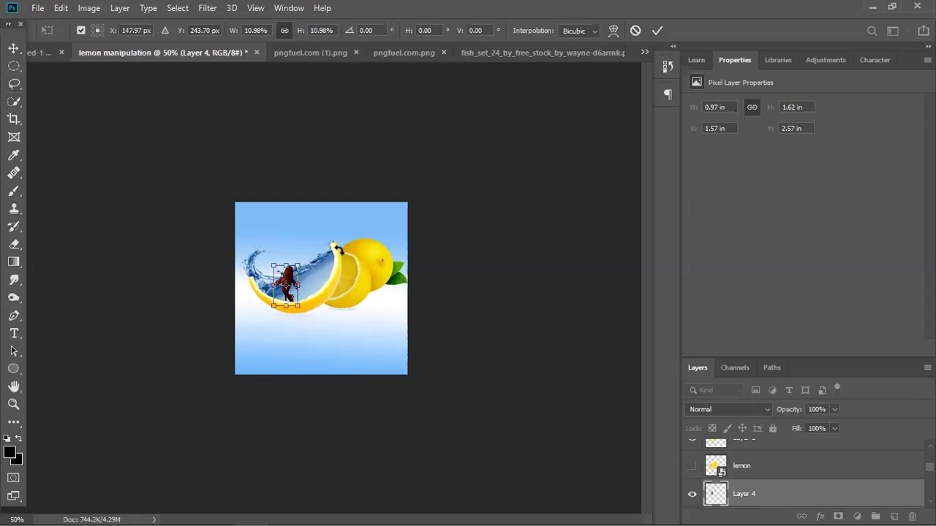
pyautogui.scroll(3, 234, 208)
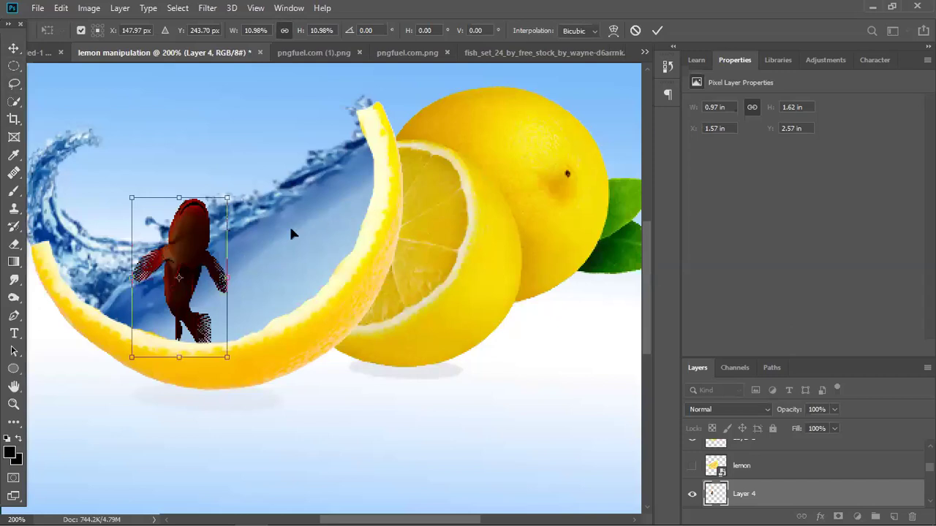
pyautogui.press('Return')
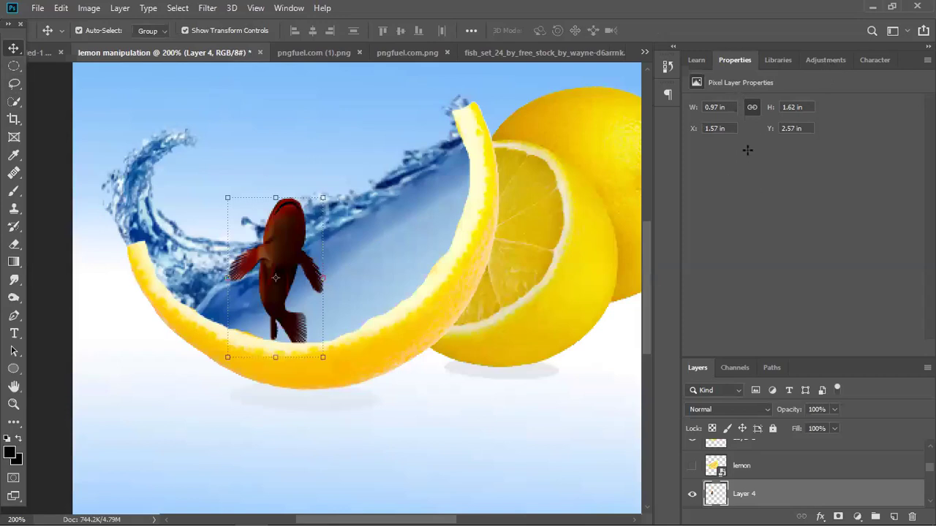
# Add a Levels adjustment that raises the highlights, then reselect the fish layer.
pyautogui.hotkey('ctrl', 'l')
pyautogui.moveTo(900, 206)
pyautogui.mouseDown()
pyautogui.moveTo(884, 206)
pyautogui.moveTo(900, 207)
pyautogui.mouseUp()
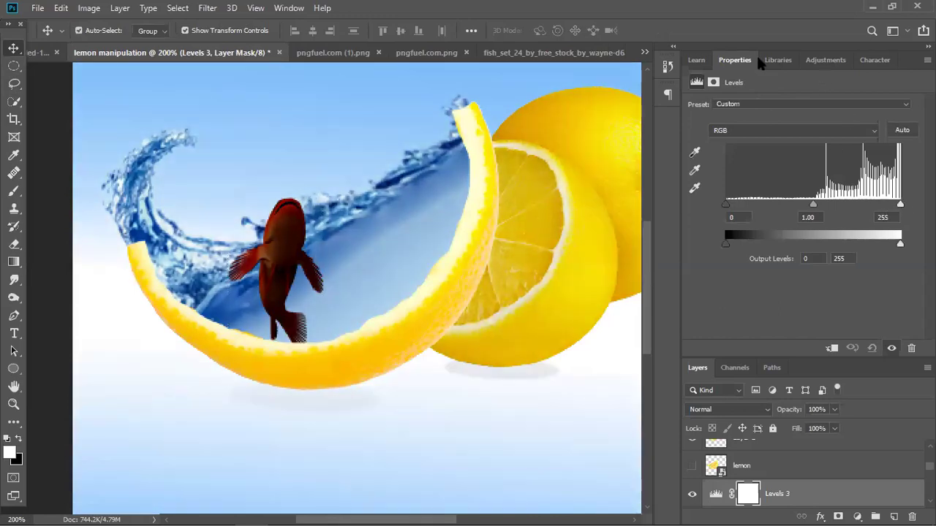
pyautogui.click(820, 60)
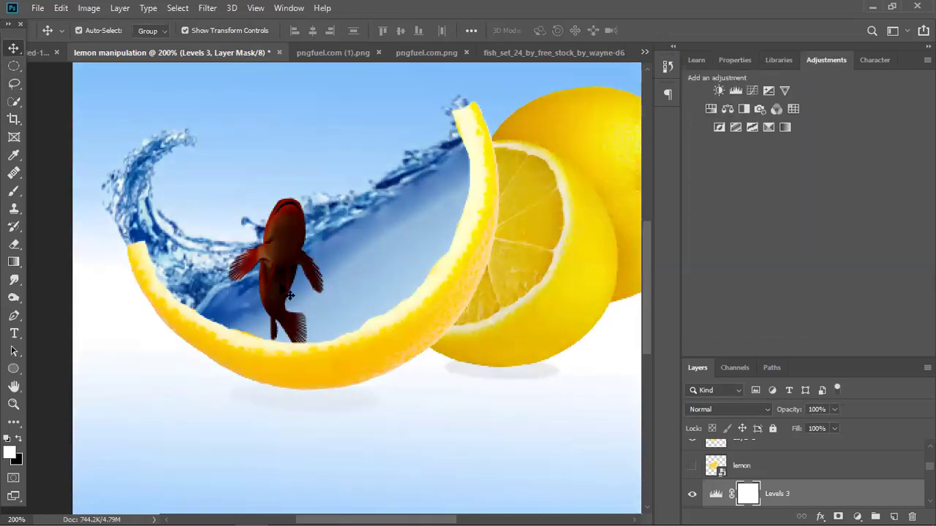
pyautogui.click(288, 295)
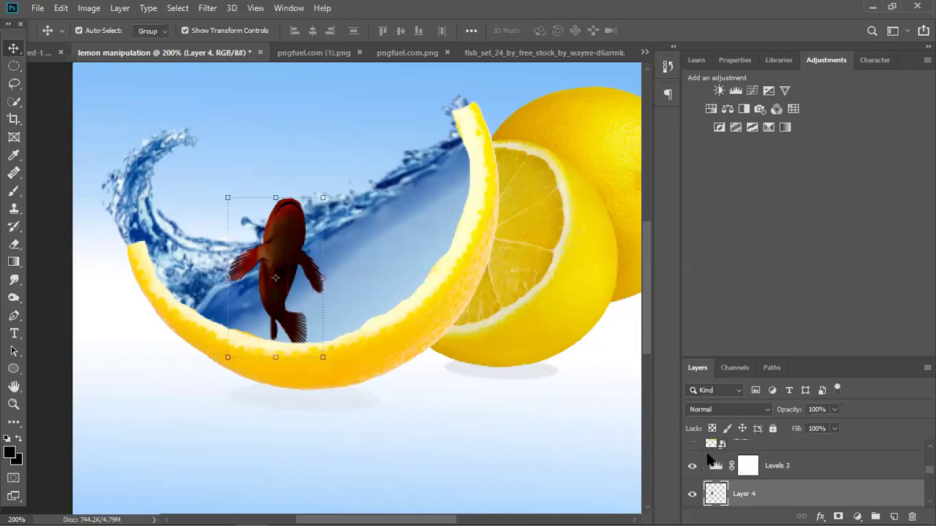
# Brighten the fish with a Curves point pulled upward.
pyautogui.hotkey('ctrl', 'm')
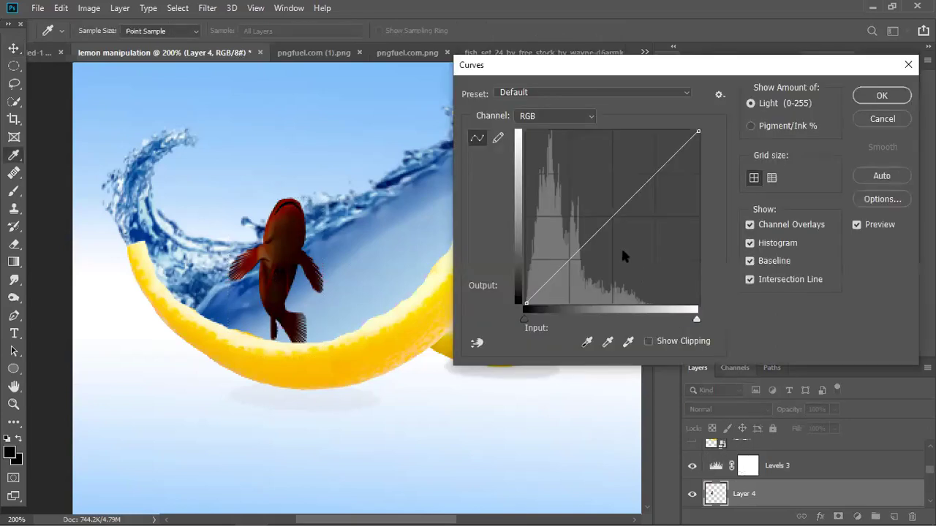
pyautogui.click(603, 222)
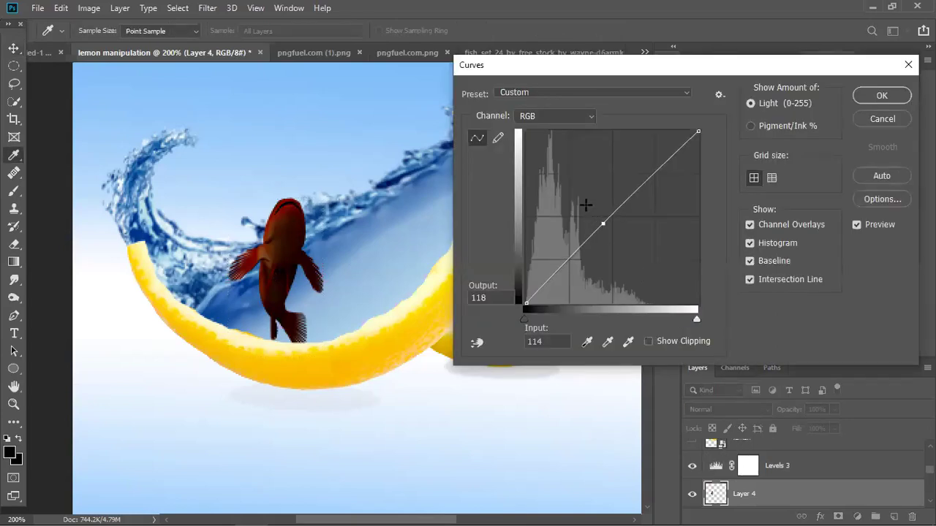
pyautogui.moveTo(582, 204); pyautogui.dragTo(572, 204)
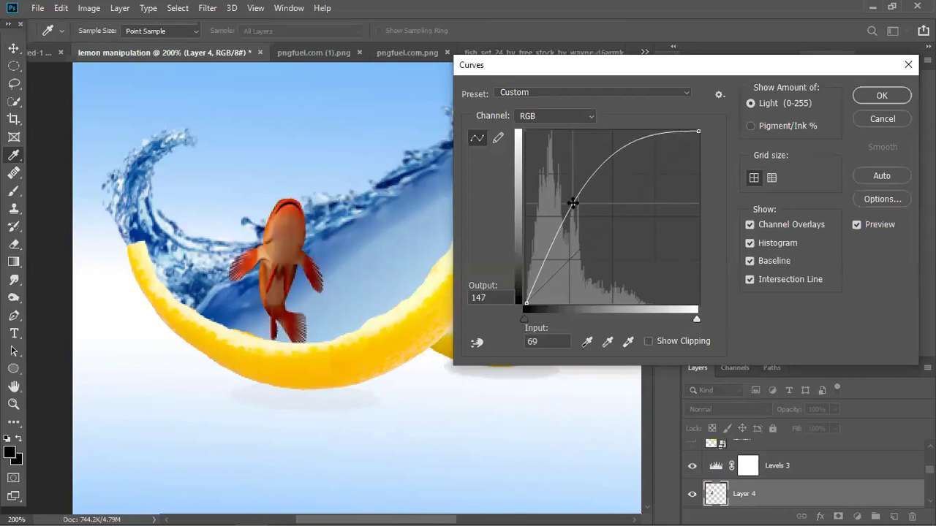
pyautogui.click(865, 95)
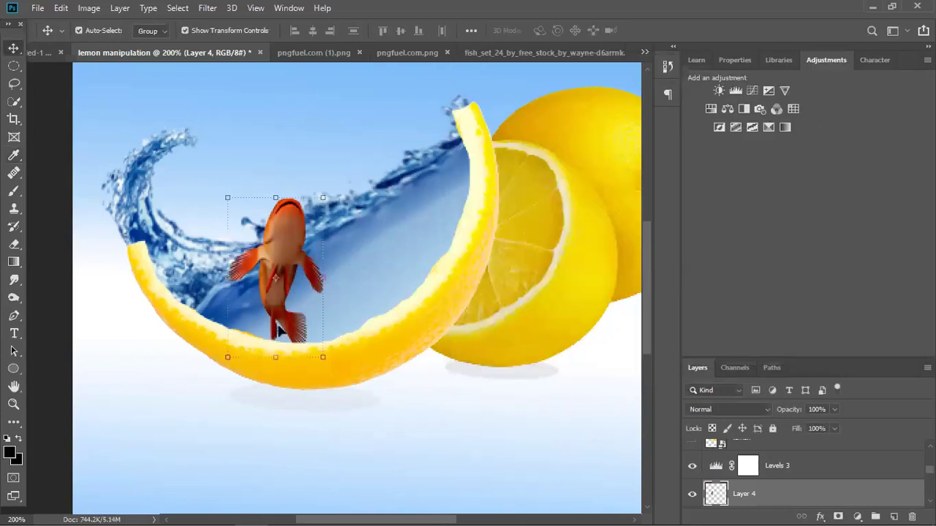
# Move the fish left into the splash and lower its opacity to about 49%.
pyautogui.moveTo(296, 201); pyautogui.dragTo(217, 248)
pyautogui.press('Return')
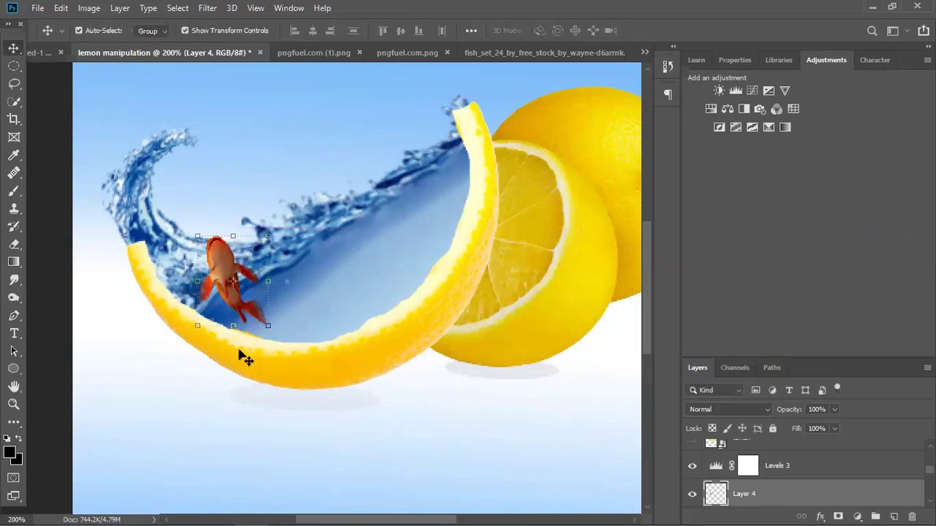
pyautogui.moveTo(827, 405); pyautogui.dragTo(818, 427)
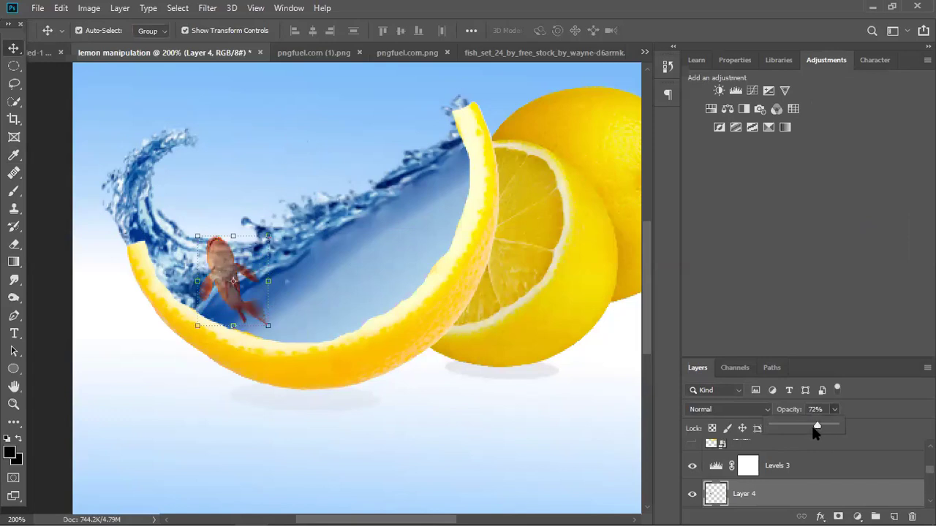
pyautogui.click(494, 340)
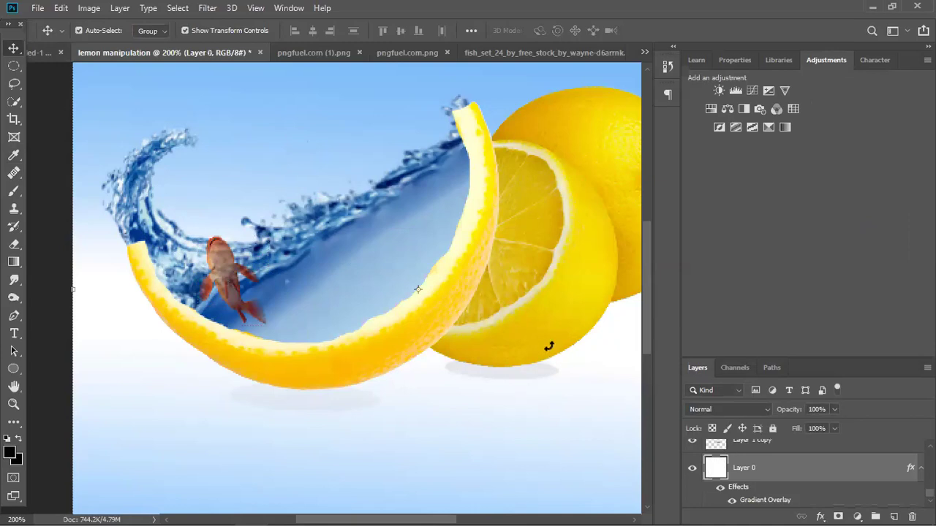
pyautogui.scroll(-3, 574, 373)
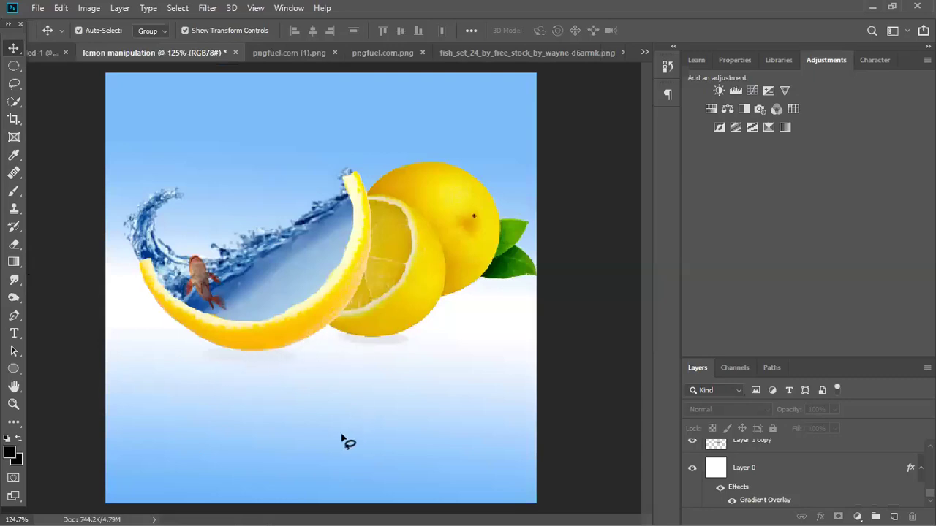
# Bring the lower-middle fish into the poster as Layer 5, scaled down and tilted inside the peel.
pyautogui.hotkey('ctrl', 'Tab')
pyautogui.hotkey('ctrl', 'Tab')
pyautogui.hotkey('ctrl', 'Tab')
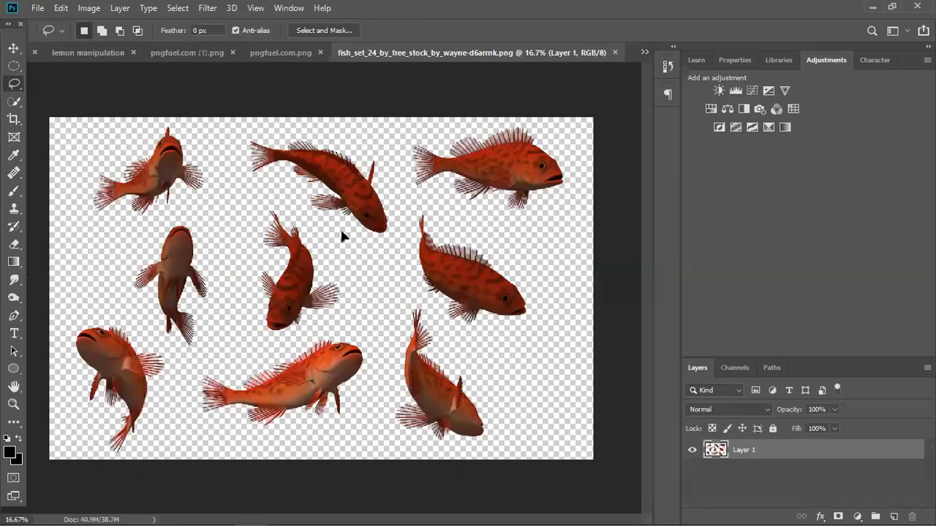
pyautogui.moveTo(318, 65)
pyautogui.mouseDown()
pyautogui.moveTo(138, 50)
pyautogui.moveTo(280, 150)
pyautogui.mouseUp()
pyautogui.scroll(5, 365, 217)
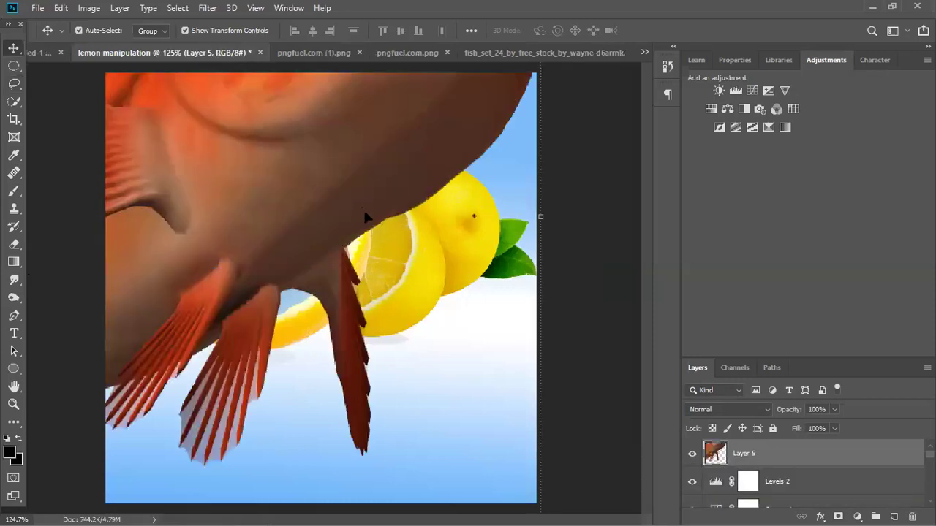
pyautogui.scroll(-5, 374, 205)
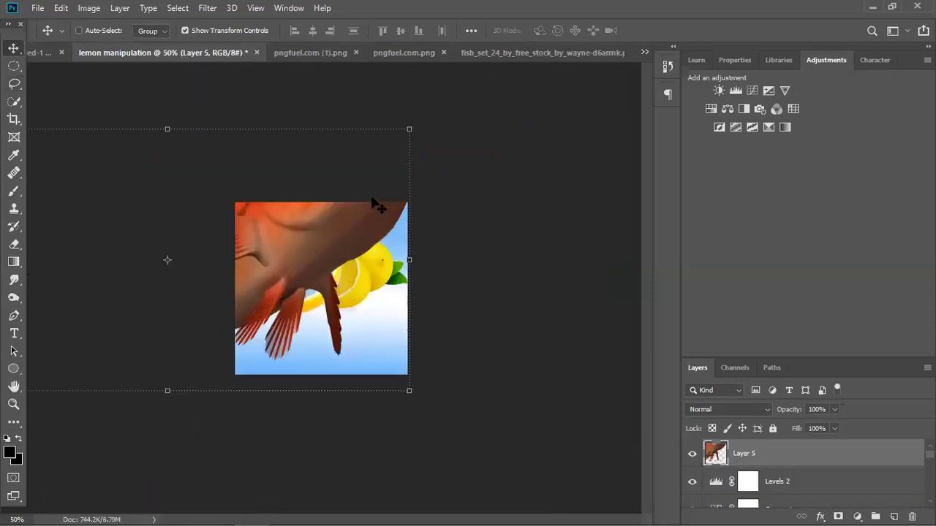
pyautogui.moveTo(123, 209); pyautogui.dragTo(333, 323)
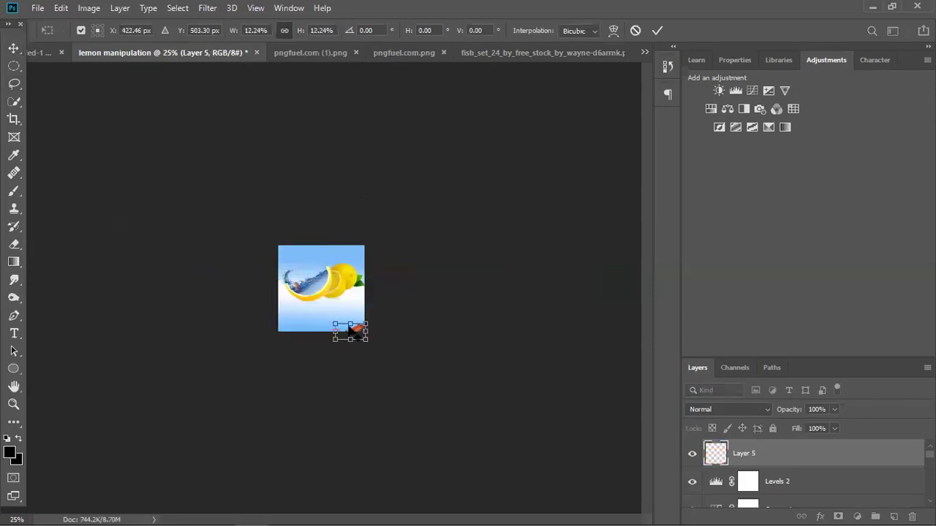
pyautogui.scroll(3, 351, 320)
pyautogui.moveTo(383, 399); pyautogui.dragTo(290, 282)
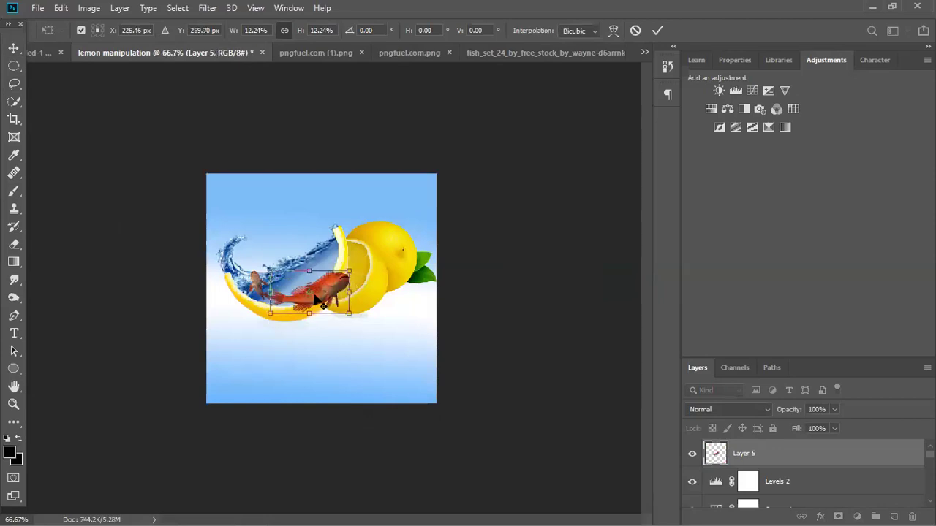
pyautogui.scroll(2, 321, 289)
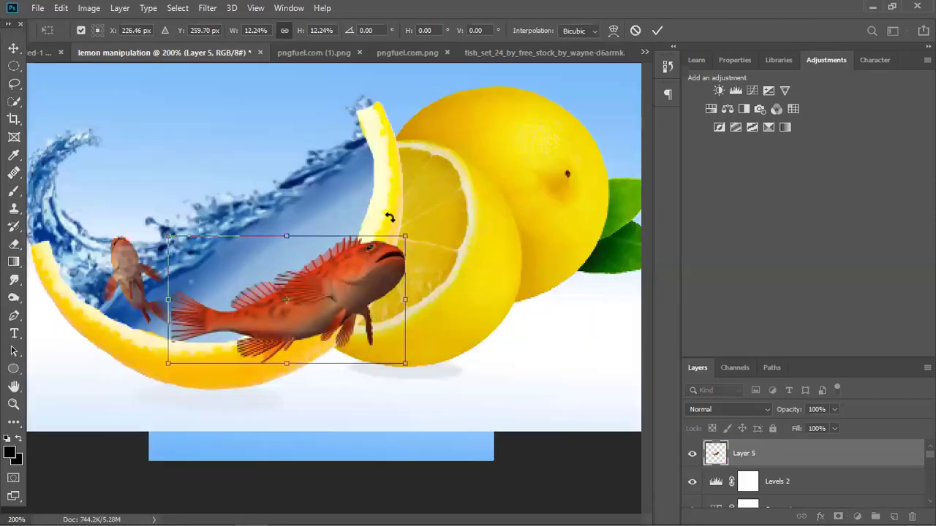
pyautogui.moveTo(355, 276); pyautogui.dragTo(318, 240)
pyautogui.moveTo(351, 195); pyautogui.dragTo(323, 246)
pyautogui.press('Return')
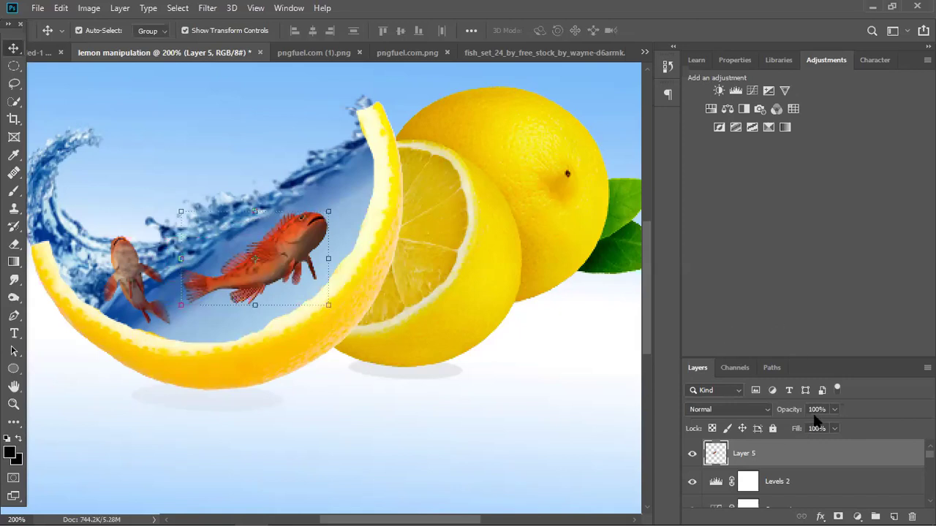
pyautogui.hotkey('ctrl', 'm')
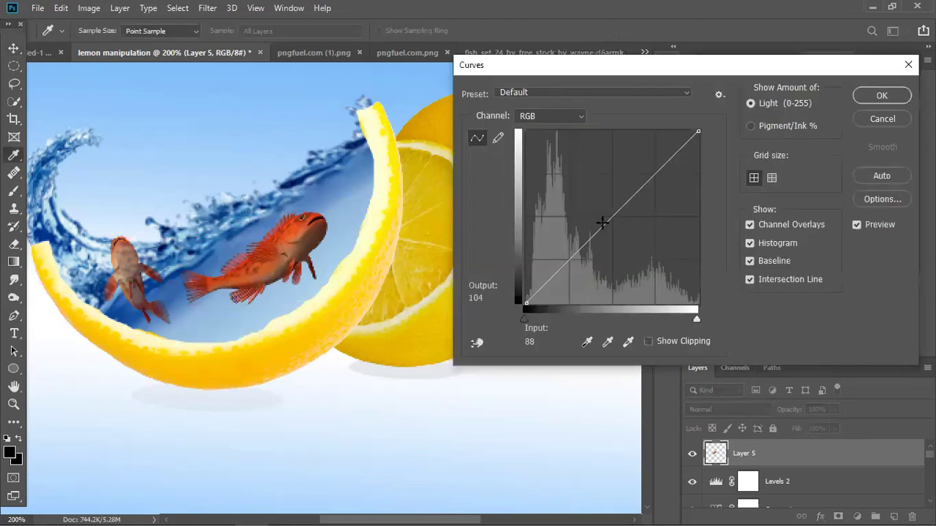
# Lift the Curves point to Input 111, Output 144 and set Layer 5 to 60% opacity.
pyautogui.moveTo(606, 212); pyautogui.dragTo(596, 204)
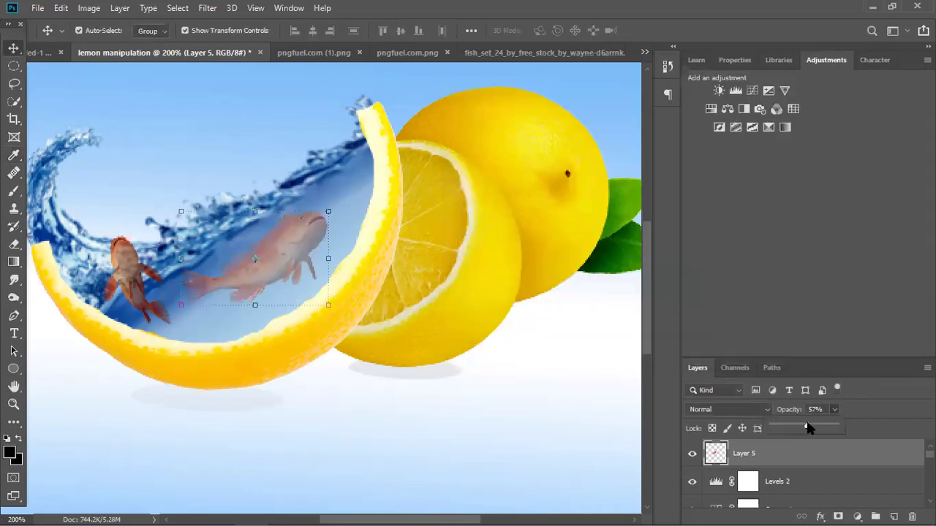
pyautogui.click(568, 376)
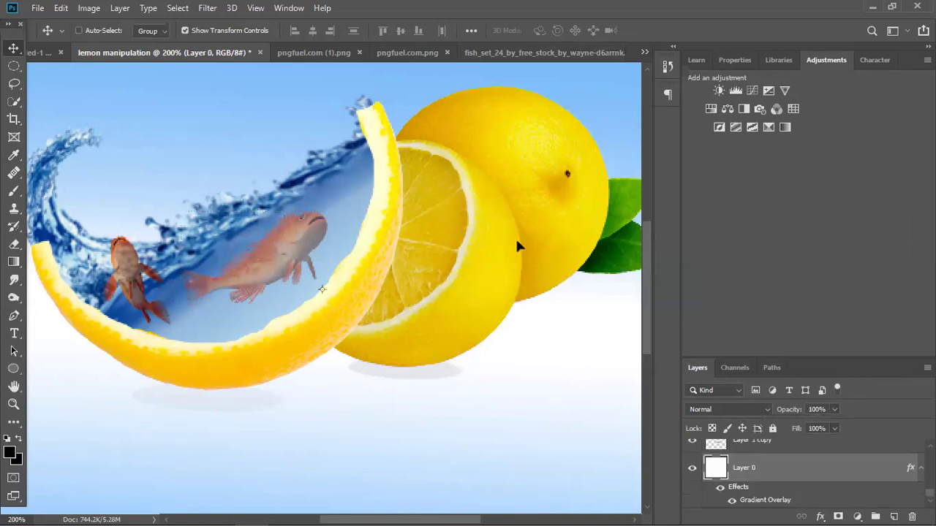
# Fit the poster in the window, check the fish close up, and leave no layer selected.
pyautogui.hotkey('ctrl', '0')
pyautogui.click(591, 293)
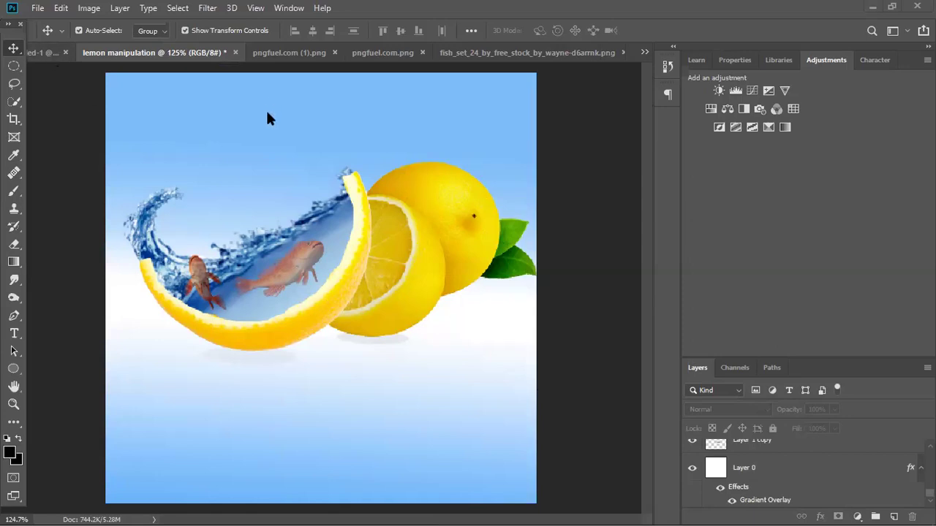
pyautogui.click(131, 122)
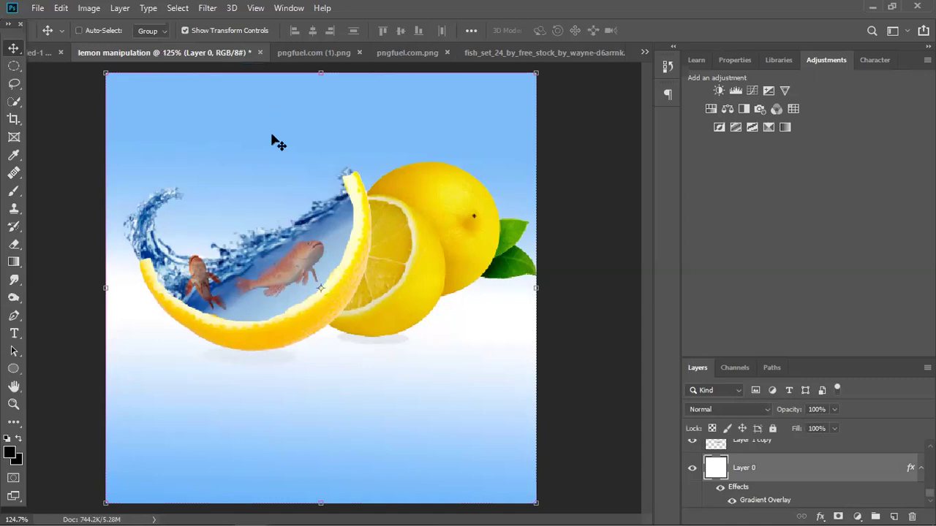
pyautogui.hotkey('ctrl', '+')
pyautogui.hotkey('ctrl', '+')
pyautogui.hotkey('ctrl', '+')
pyautogui.hotkey('ctrl', '+')
pyautogui.hotkey('ctrl', '+')
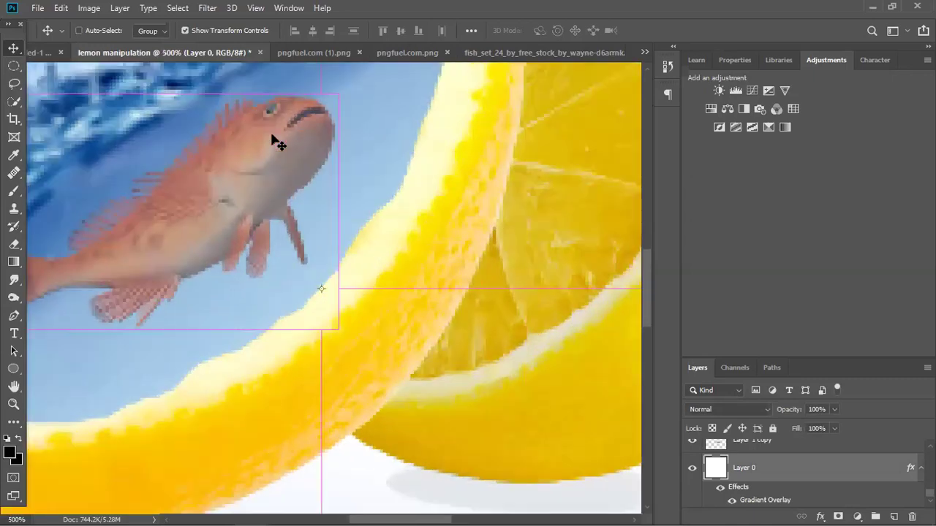
pyautogui.hotkey('ctrl', '-')
pyautogui.hotkey('ctrl', '-')
pyautogui.hotkey('ctrl', '-')
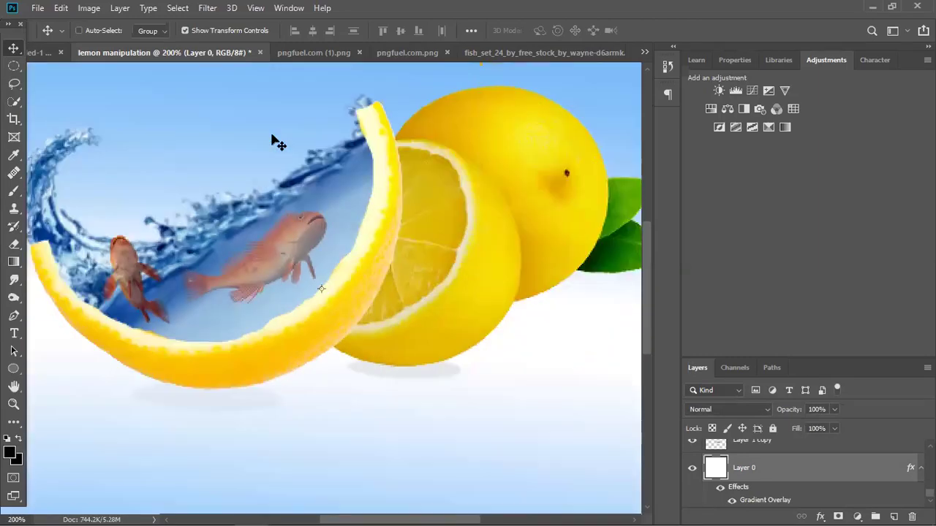
pyautogui.hotkey('ctrl', '0')
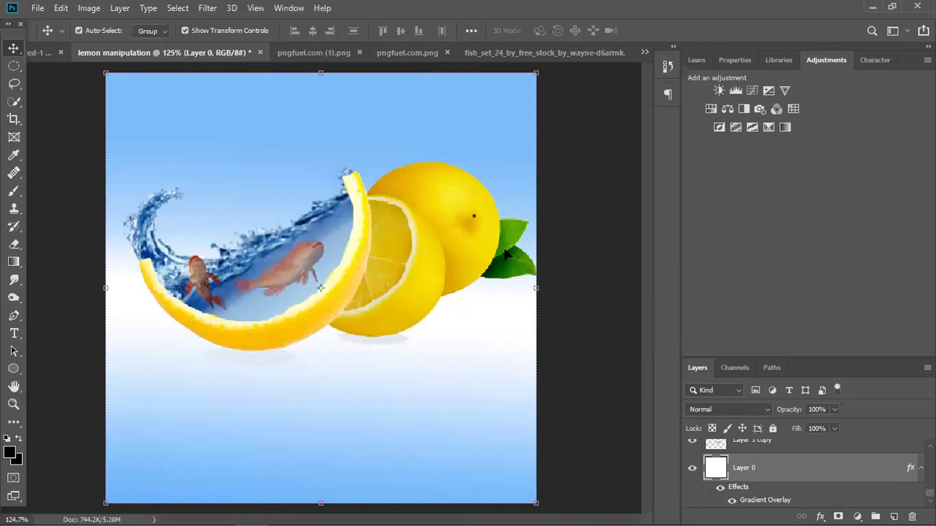
pyautogui.click(581, 194)
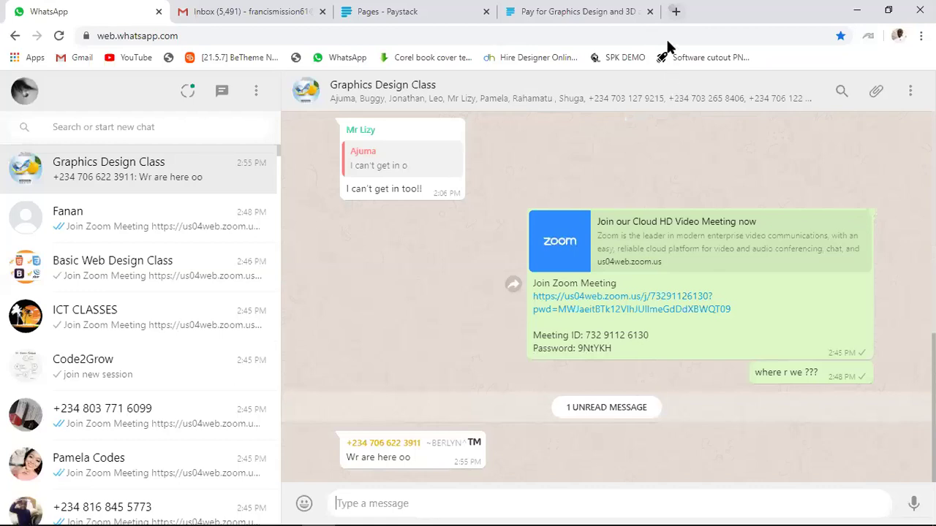
# Open a new Chrome tab and start typing 'png' in the address bar.
pyautogui.click(674, 12)
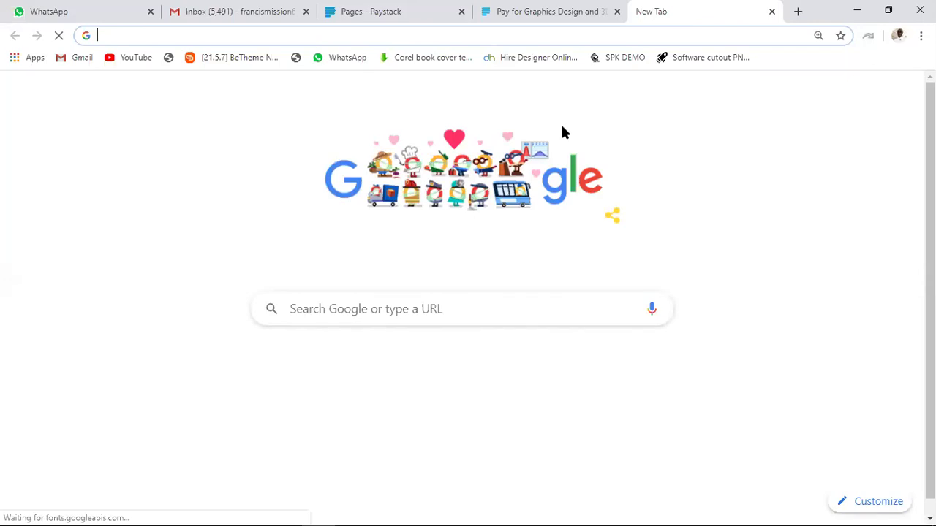
pyautogui.hotkey('alt', 'Tab')
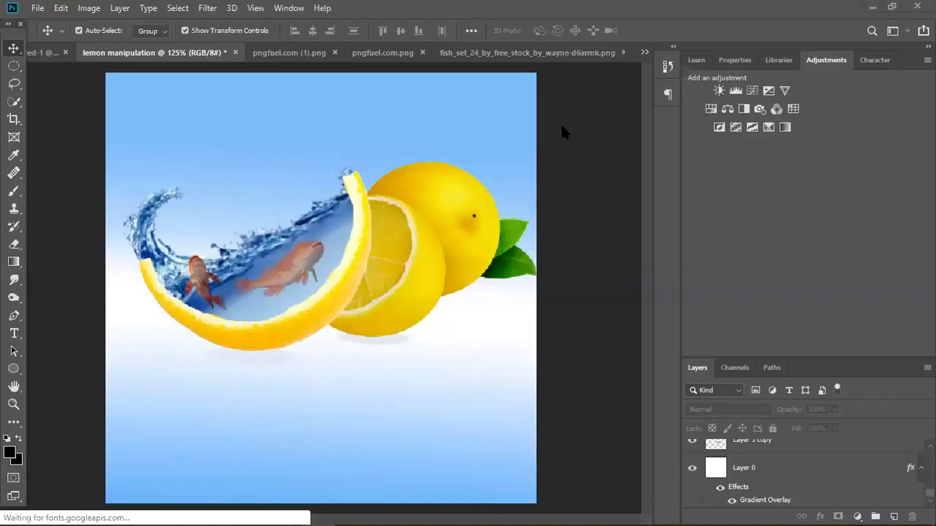
pyautogui.hotkey('alt', 'Tab')
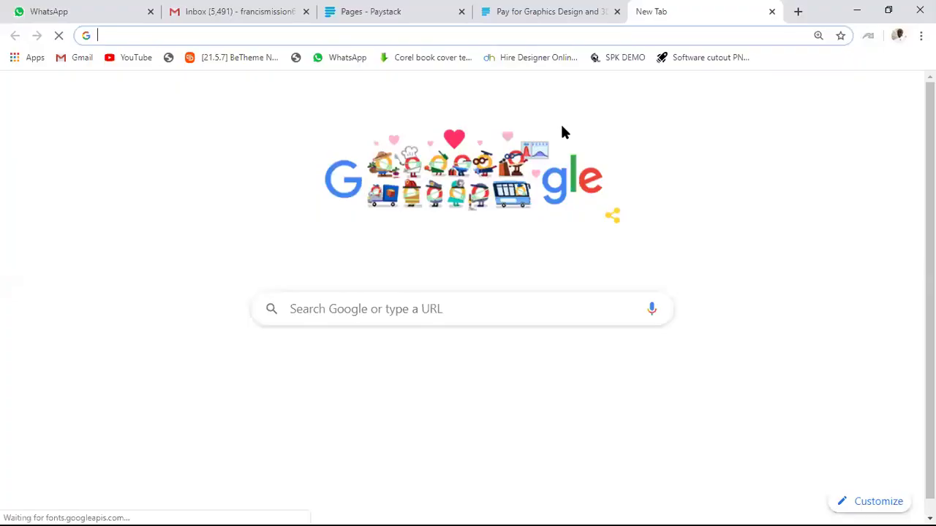
pyautogui.write('pngf')
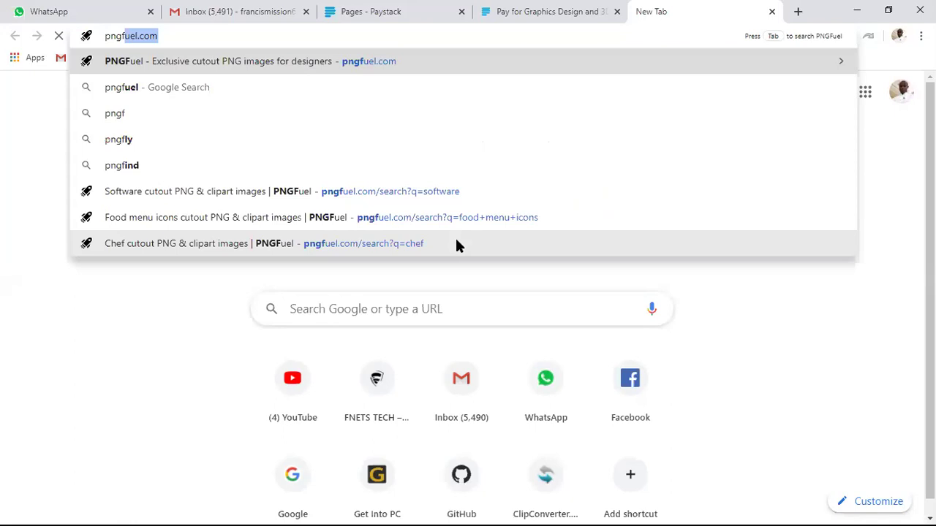
# Load pngfuel.com and select its cutout PNG image search box.
pyautogui.press('Return')
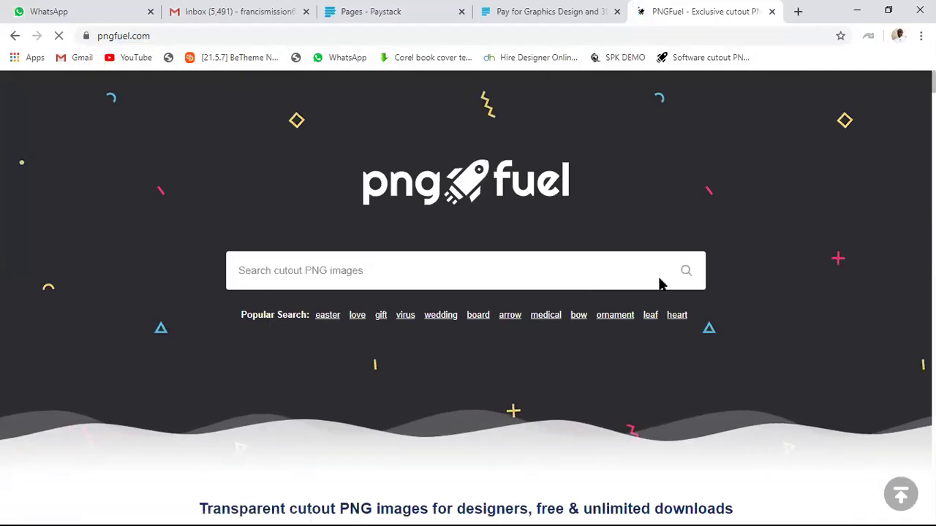
pyautogui.click(529, 280)
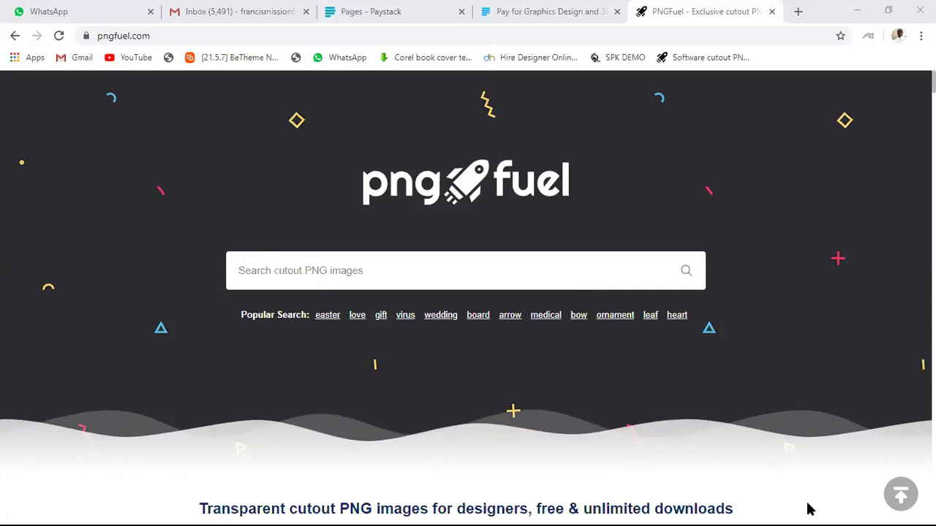
pyautogui.click(155, 35)
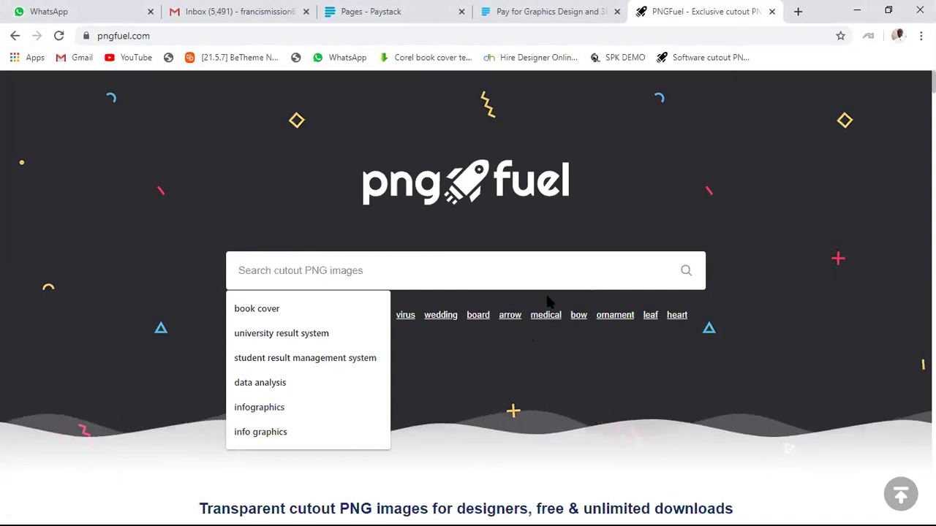
# Scroll down through the PNGFuel home page gallery, then back toward the top.
pyautogui.scroll(-5, 549, 305)
pyautogui.scroll(-4, 549, 305)
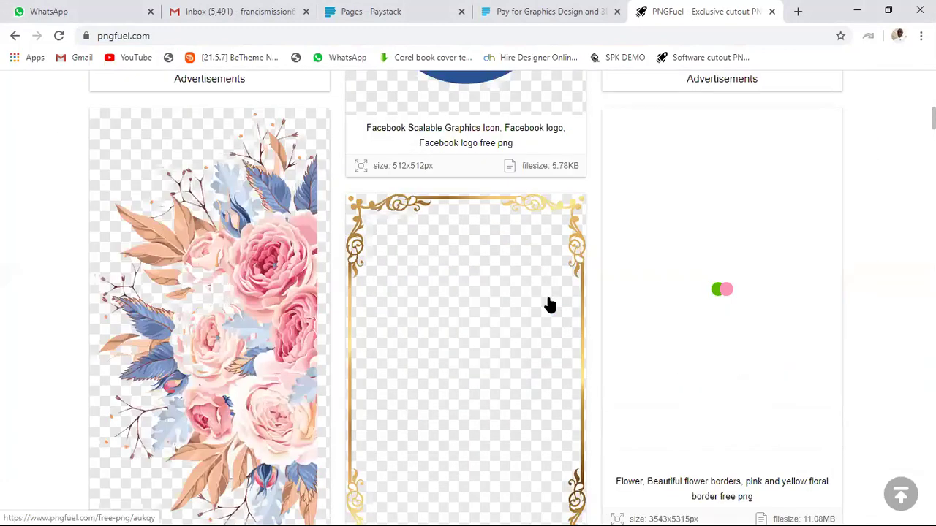
pyautogui.scroll(-4, 549, 304)
pyautogui.scroll(-4, 549, 303)
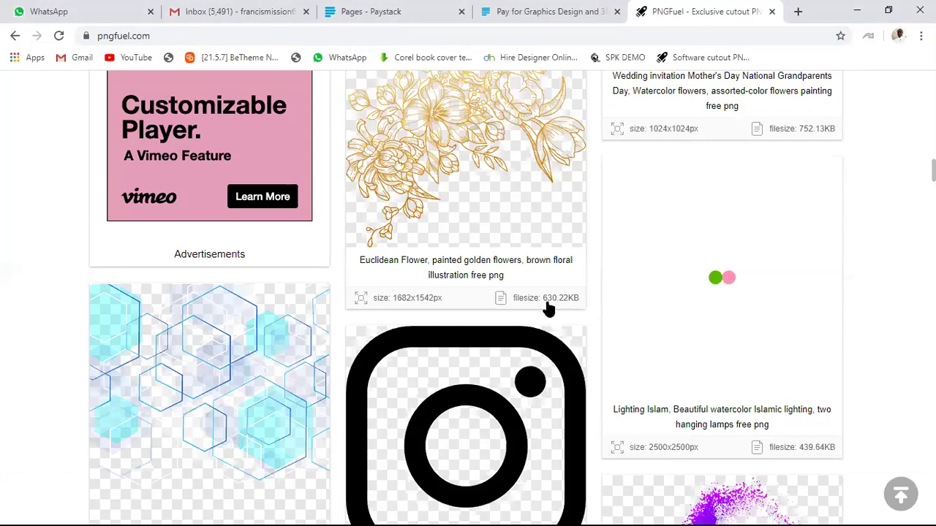
pyautogui.scroll(-5, 549, 310)
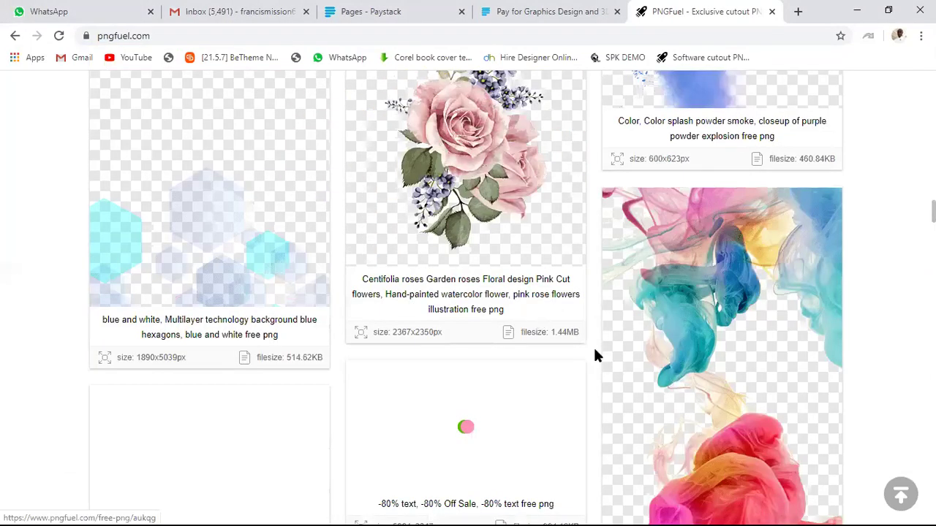
pyautogui.scroll(-2, 595, 354)
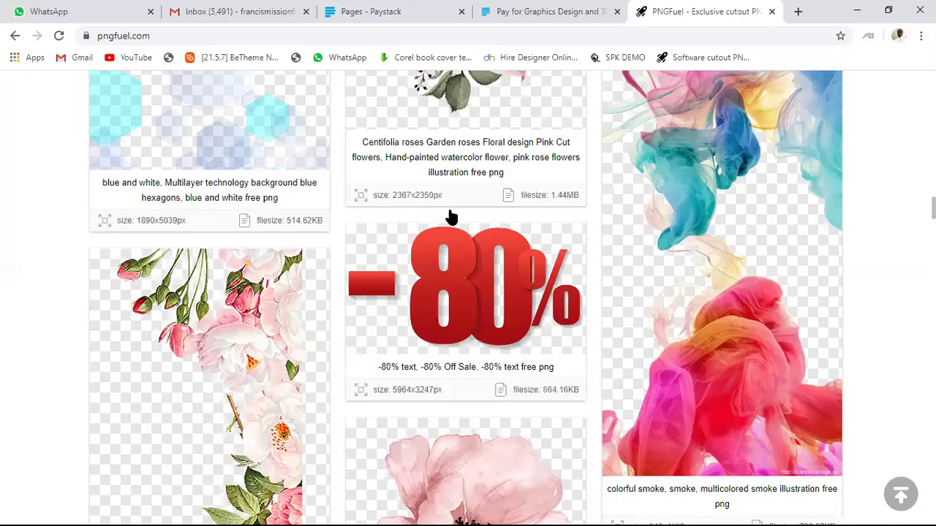
pyautogui.scroll(-1, 455, 230)
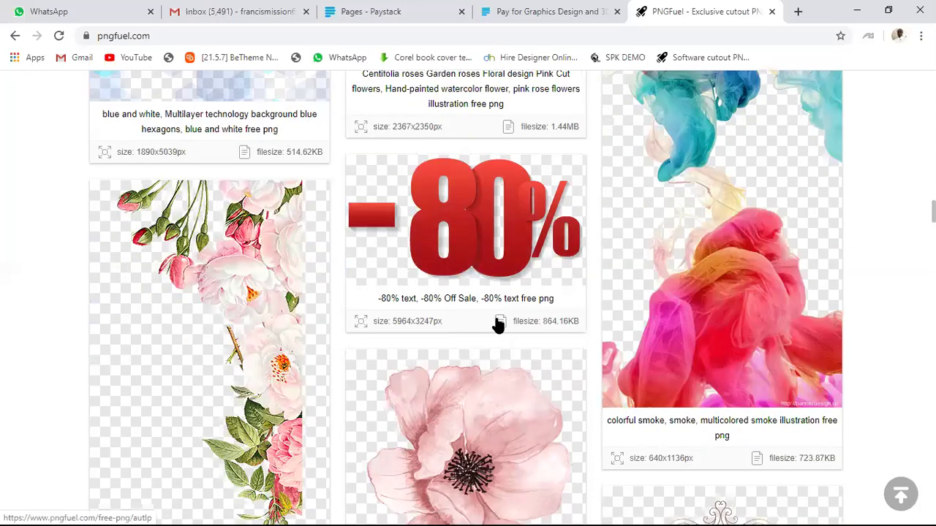
pyautogui.scroll(-10, 336, 127)
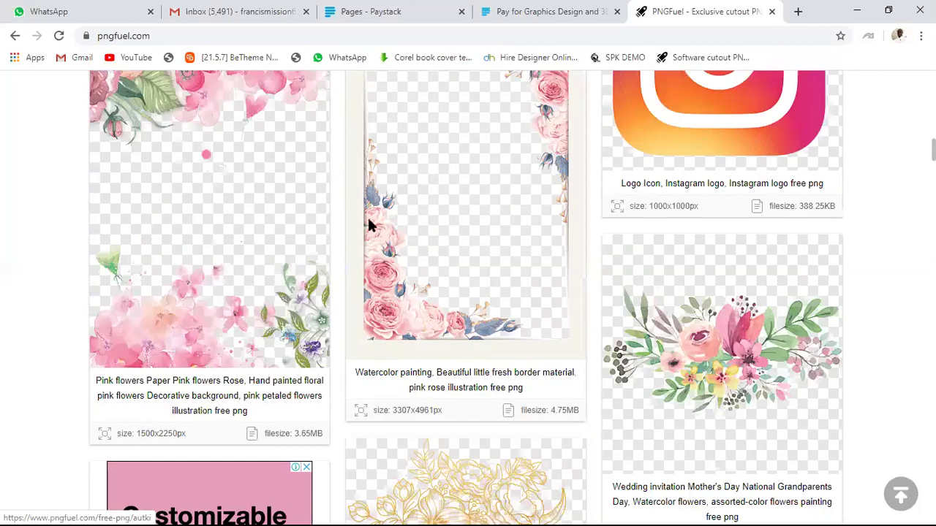
pyautogui.scroll(15, 382, 255)
# Search PNGFuel for '30% gold' and browse the results.
pyautogui.click(381, 254)
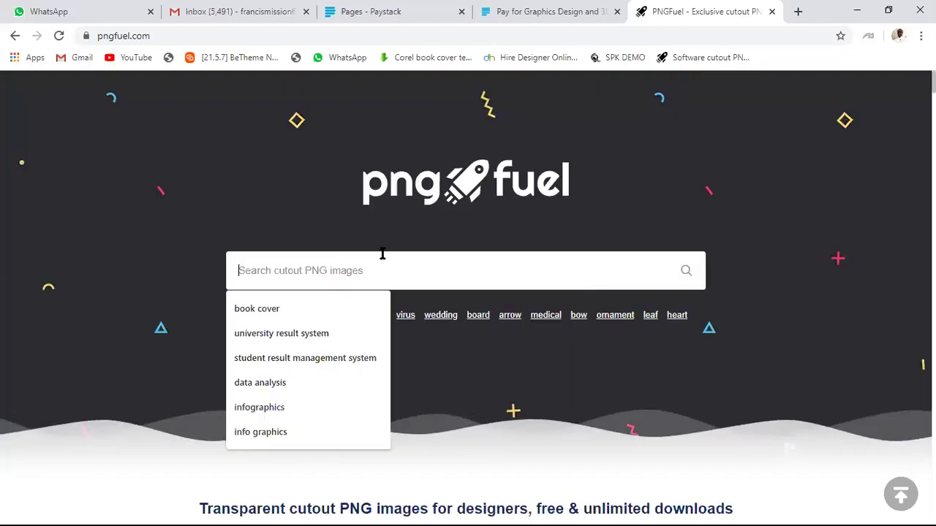
pyautogui.write('30%')
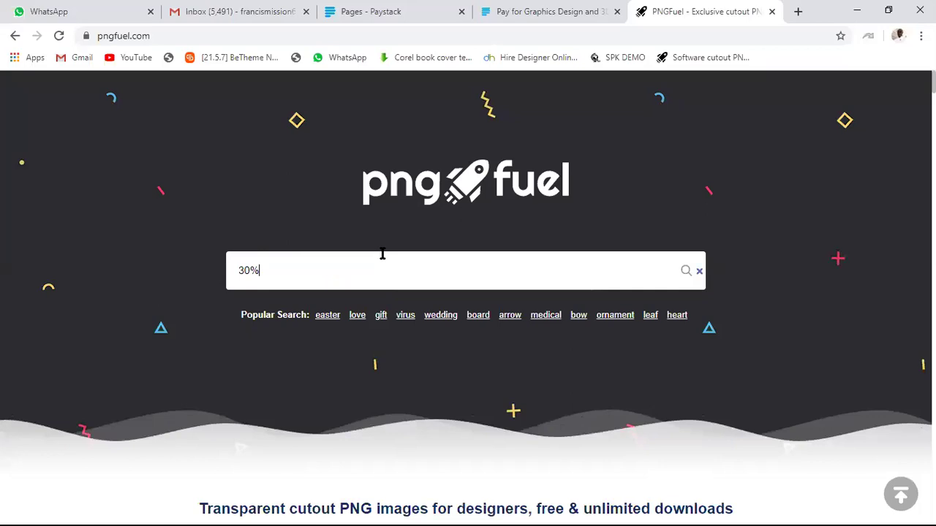
pyautogui.write(' gol')
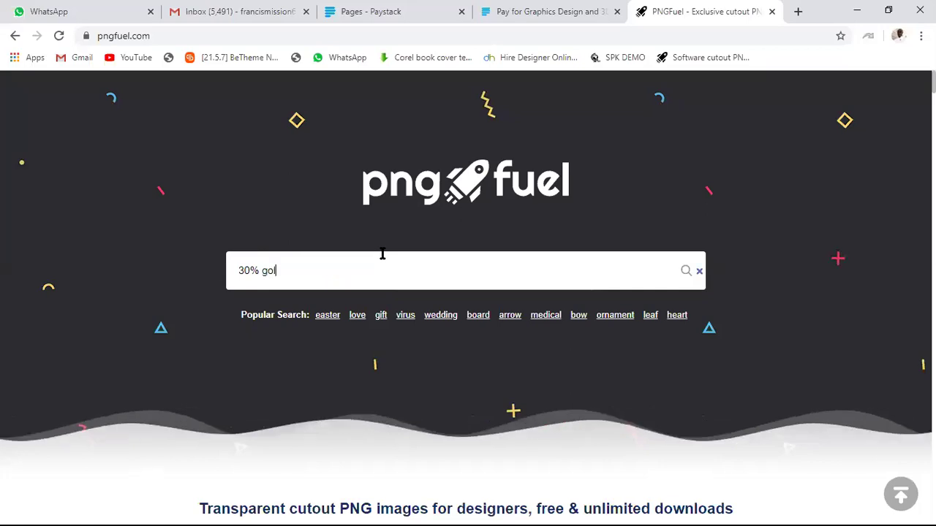
pyautogui.write('d')
pyautogui.press('Return')
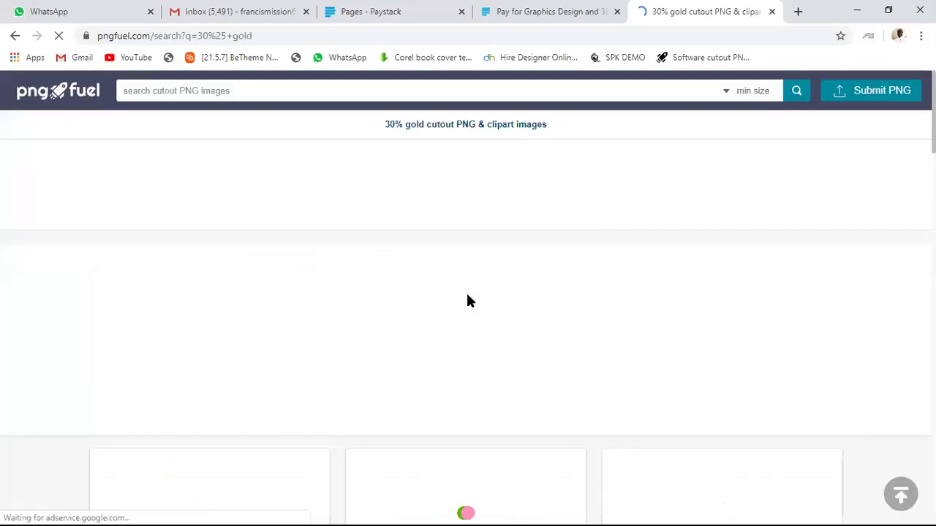
pyautogui.scroll(-3, 511, 329)
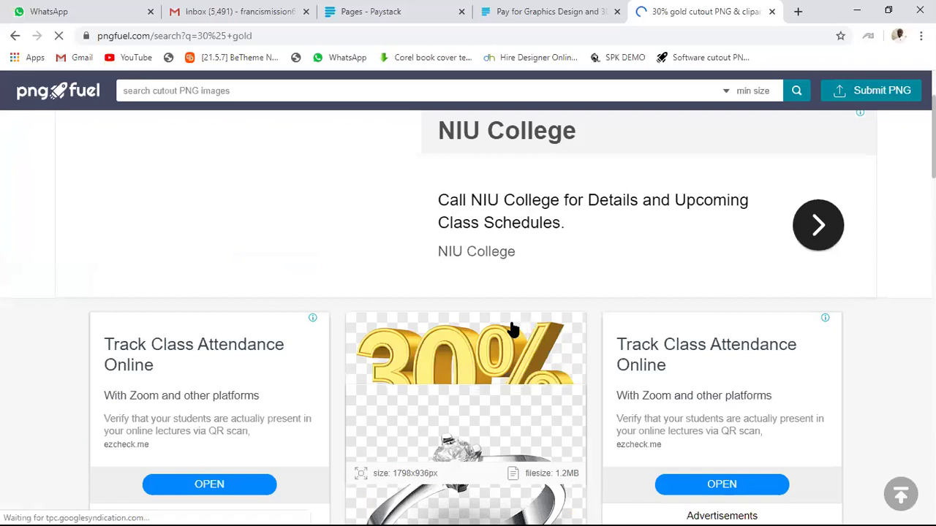
pyautogui.scroll(-1, 468, 212)
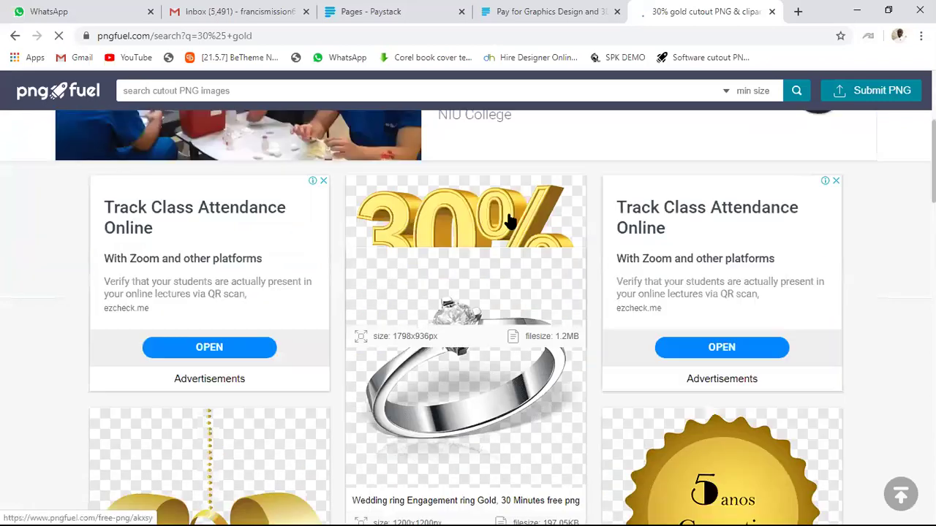
pyautogui.scroll(-4, 492, 236)
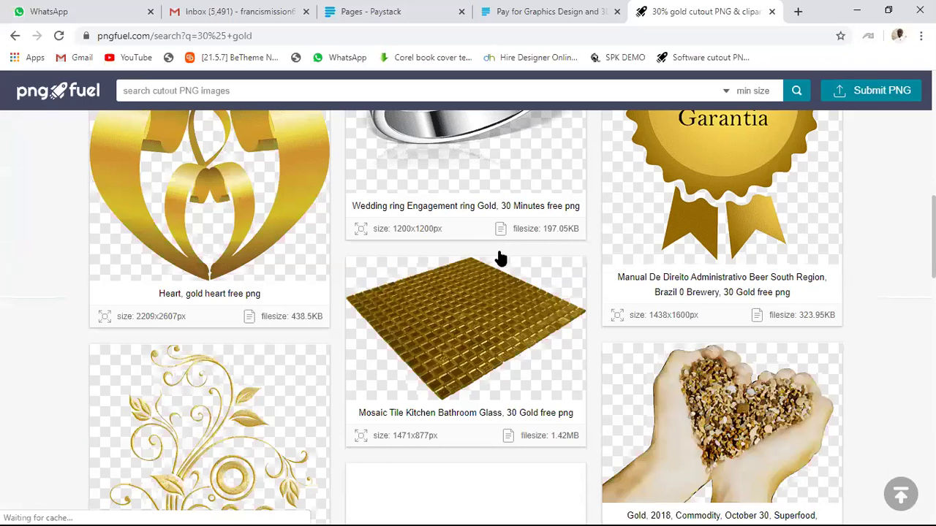
pyautogui.scroll(-5, 500, 258)
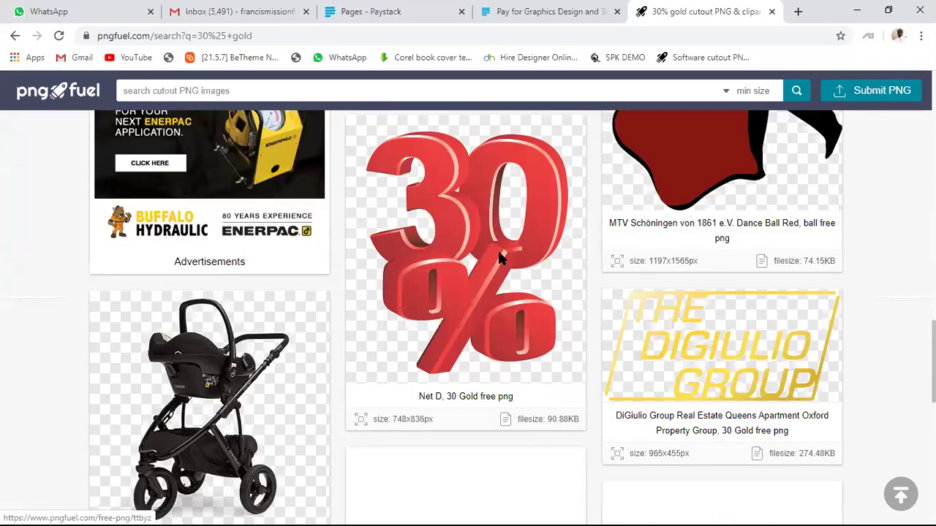
pyautogui.scroll(-10, 499, 256)
pyautogui.scroll(15, 502, 263)
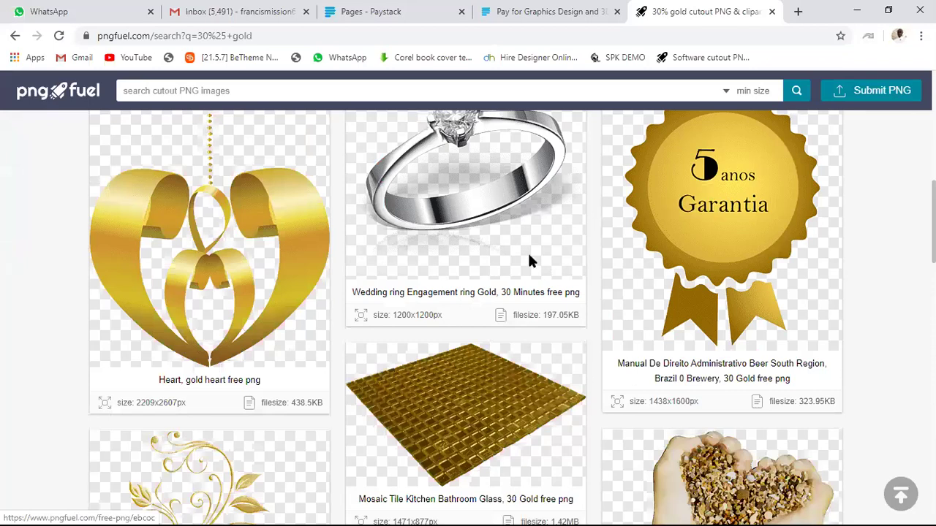
# Open the gold-coloured 3D 30% result and download it free as pngfuel.com (3).png.
pyautogui.click(537, 347)
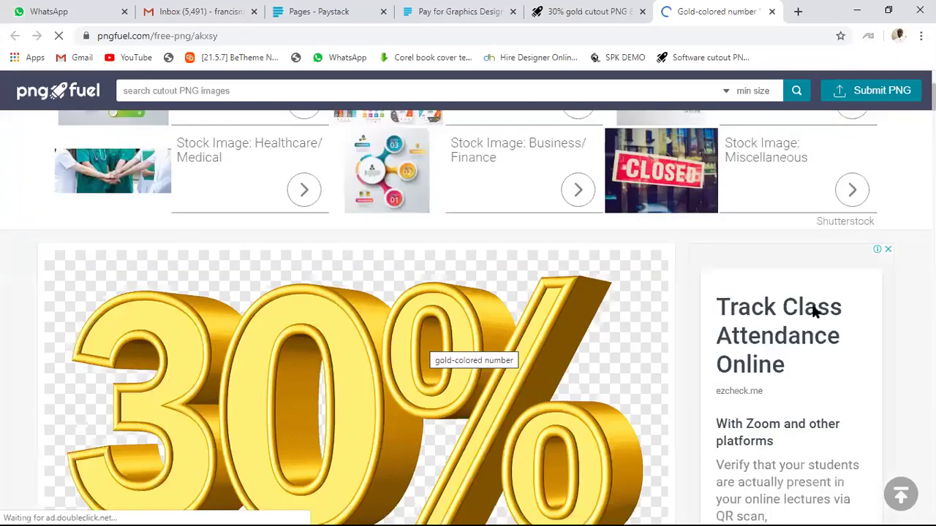
pyautogui.scroll(-10, 444, 343)
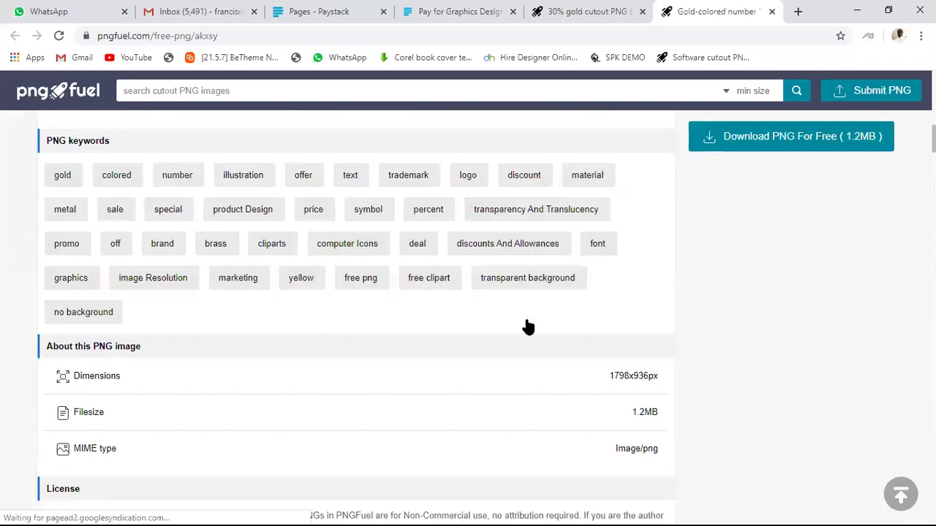
pyautogui.scroll(4, 806, 380)
pyautogui.click(882, 411)
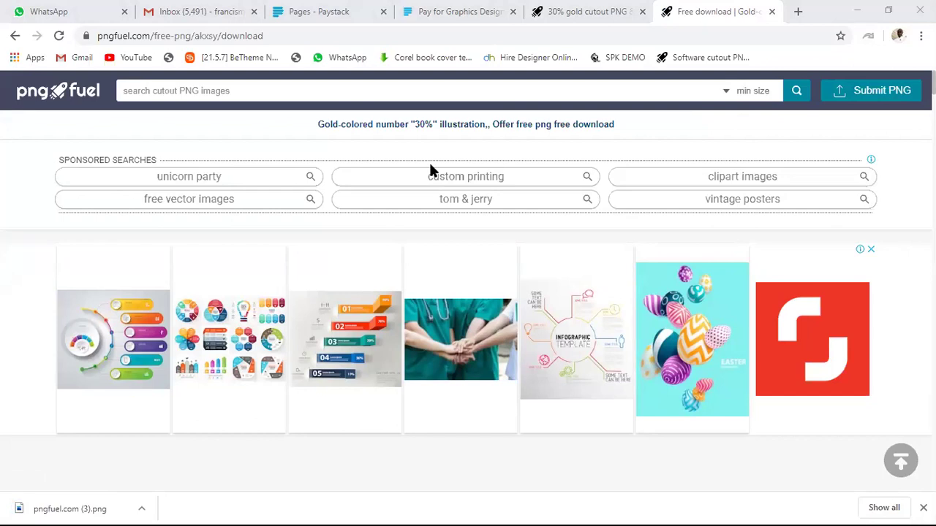
# Show the downloaded pngfuel.com (3).png file in its folder.
pyautogui.click(140, 508)
pyautogui.click(174, 460)
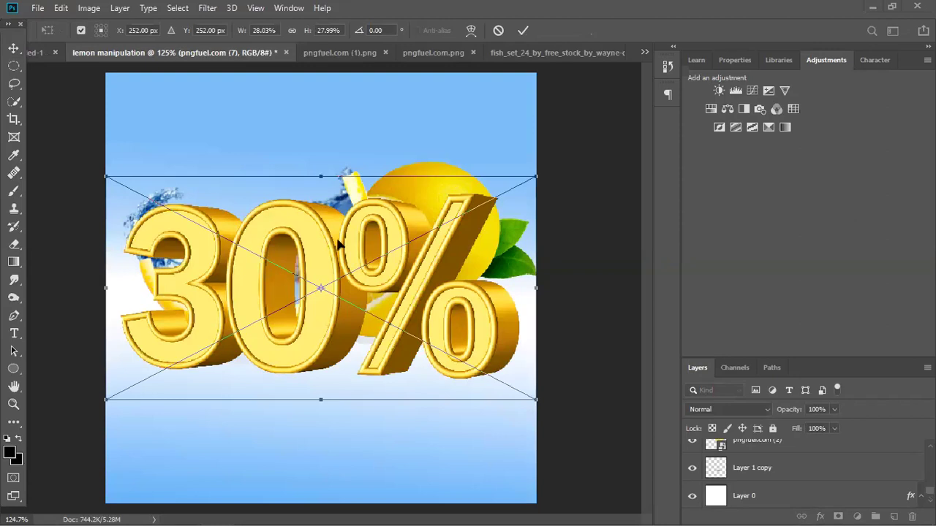
# Scale the gold 30% graphic to about 11% and place it lower-left of centre below the lemon.
pyautogui.press('v')
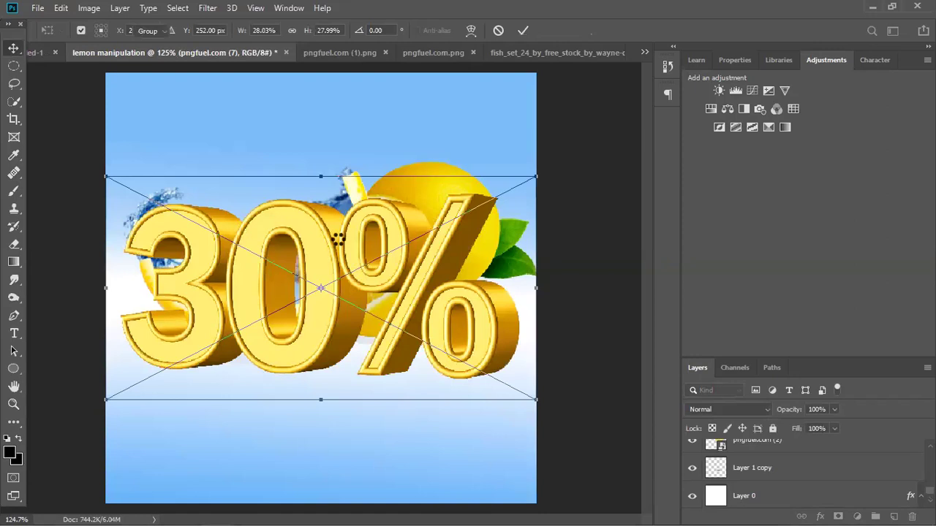
pyautogui.press('Return')
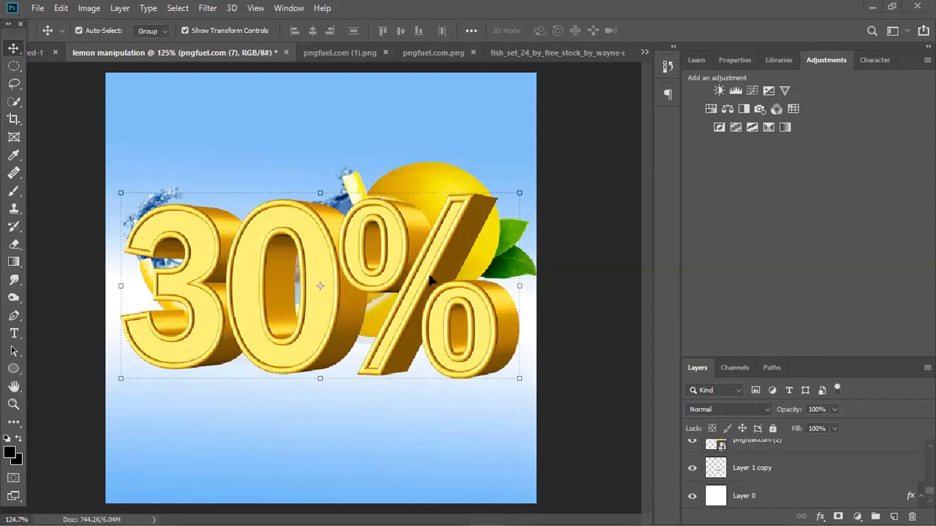
pyautogui.click(519, 193)
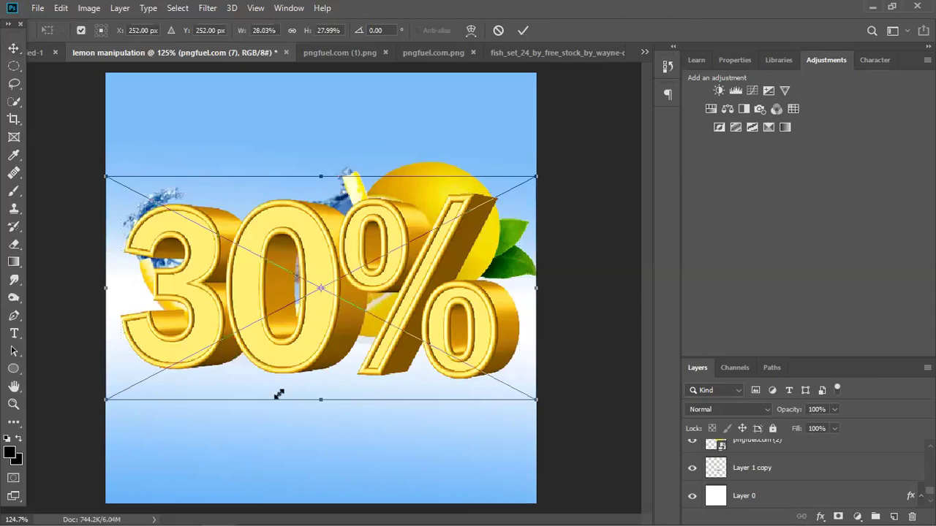
pyautogui.moveTo(179, 399); pyautogui.dragTo(326, 369)
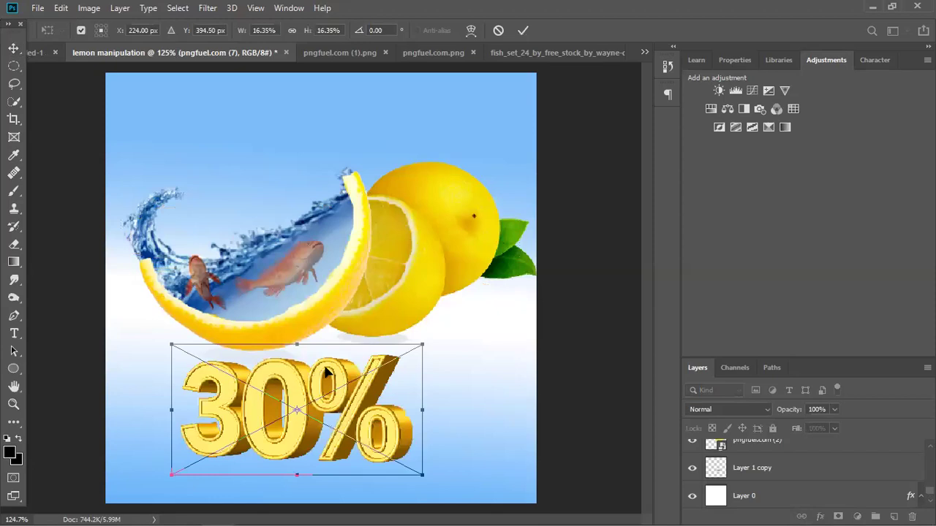
pyautogui.press('Return')
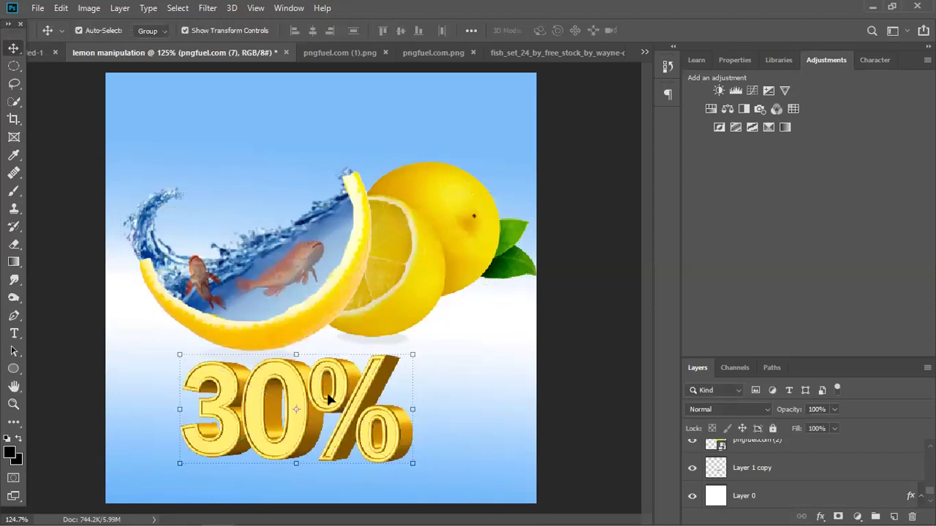
pyautogui.moveTo(353, 392); pyautogui.dragTo(366, 381)
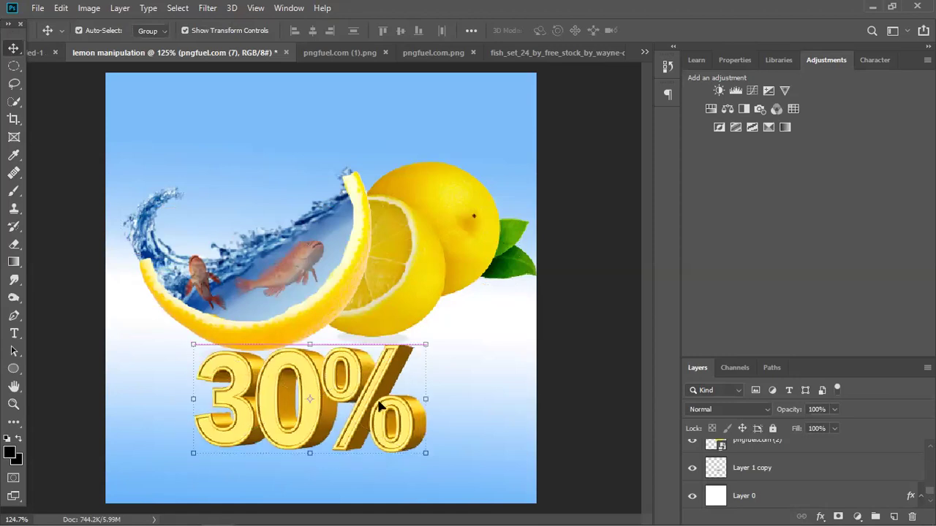
pyautogui.moveTo(423, 346); pyautogui.dragTo(305, 414)
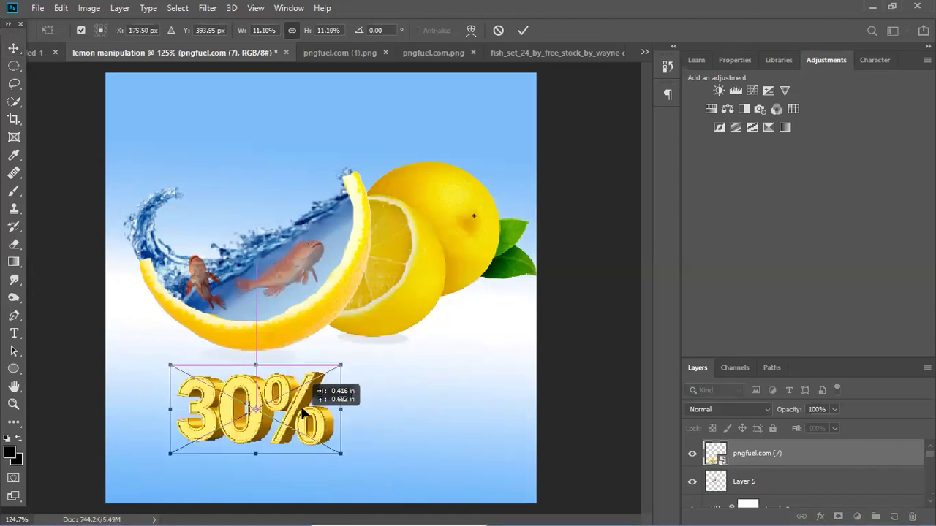
pyautogui.press('Return')
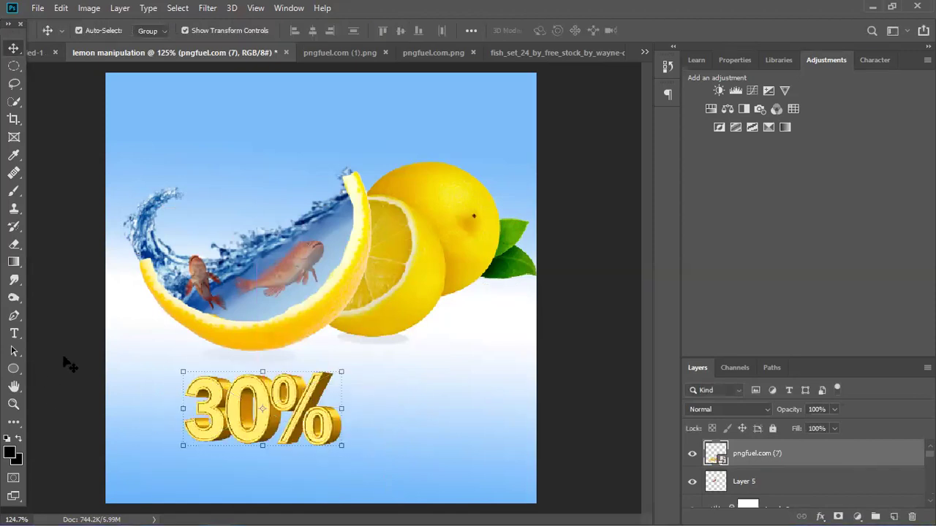
pyautogui.click(69, 364)
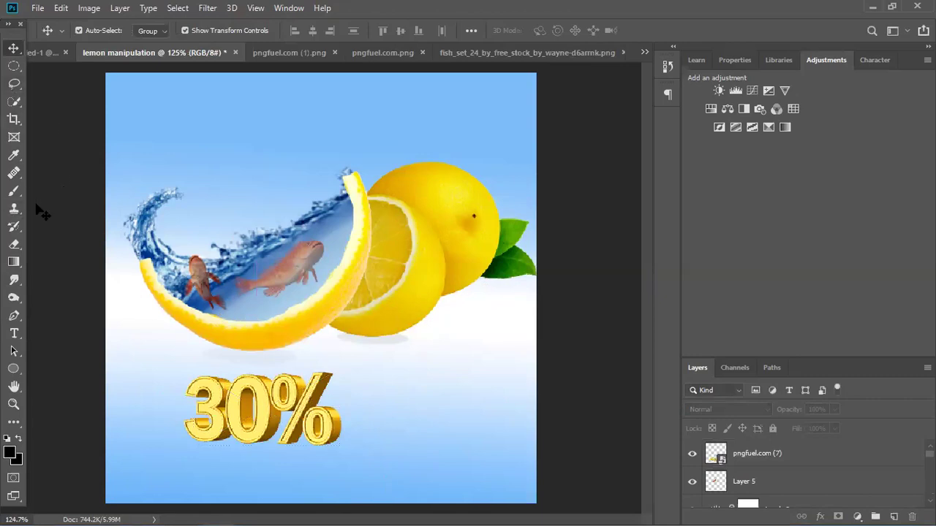
# Insert a placeholder Azonix 48 pt text line near the top of the poster.
pyautogui.click(13, 334)
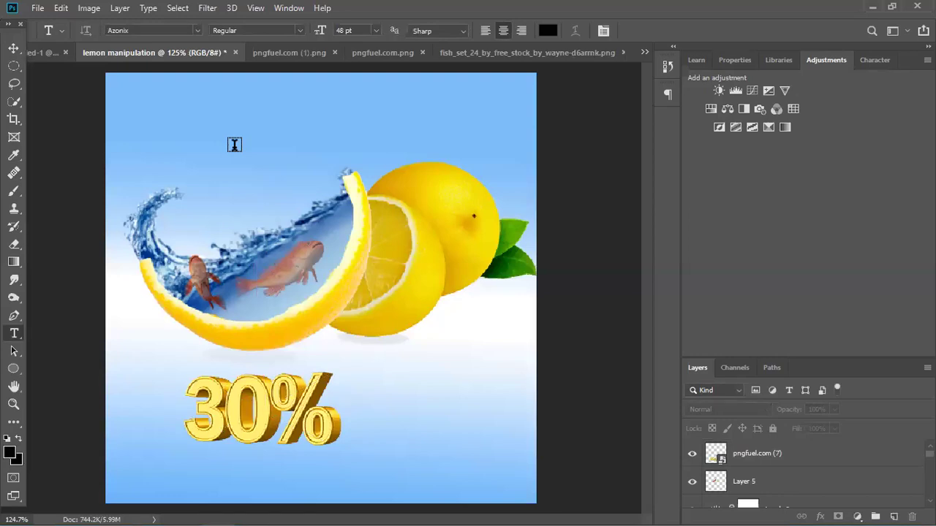
pyautogui.click(350, 337)
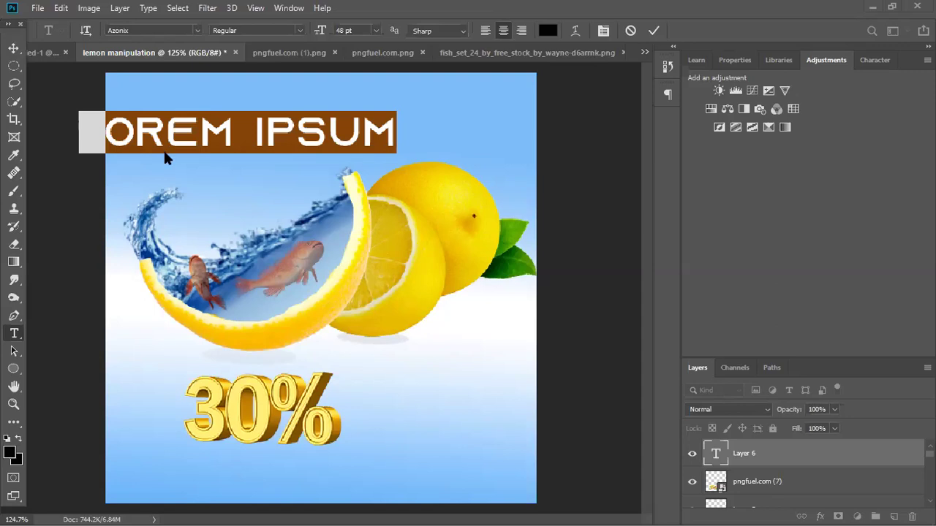
# Replace the placeholder heading with 'LEARN GRAPHICS', correcting the typos along the way.
pyautogui.doubleClick(215, 134)
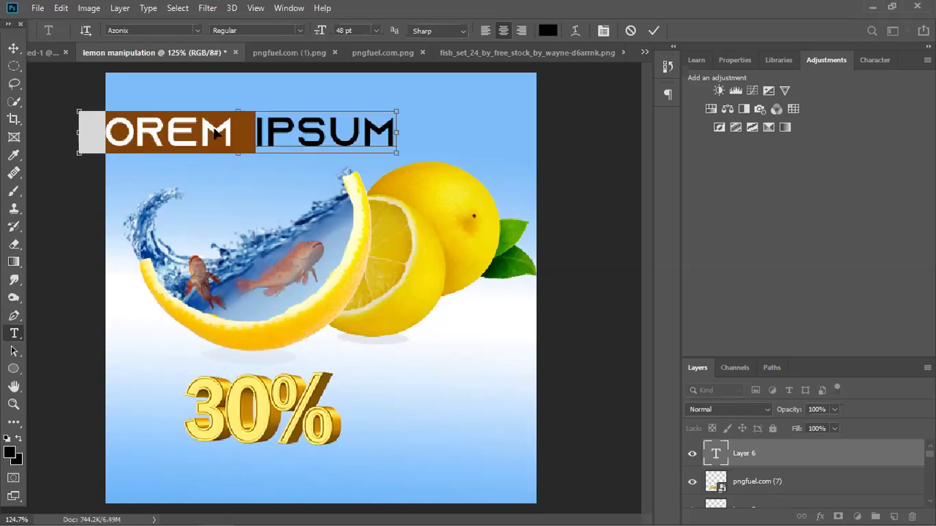
pyautogui.tripleClick(215, 131)
pyautogui.write('L')
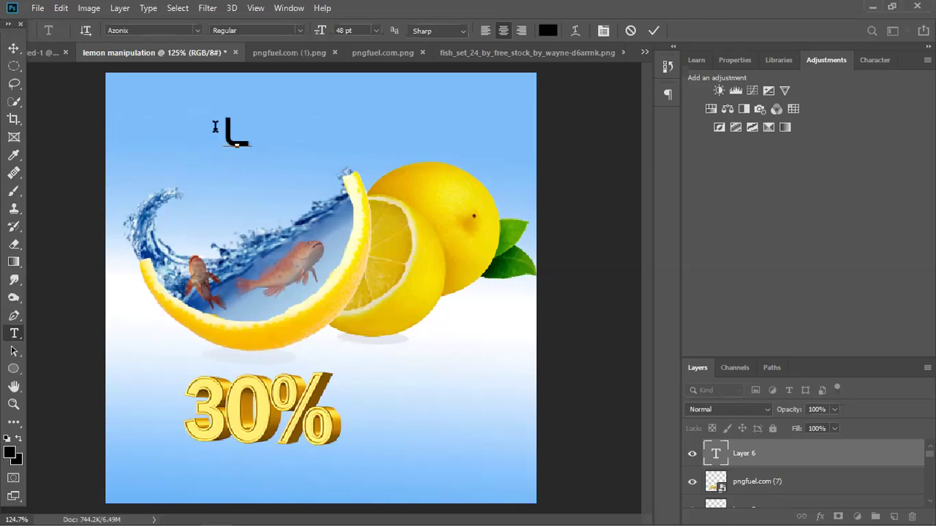
pyautogui.write('EA')
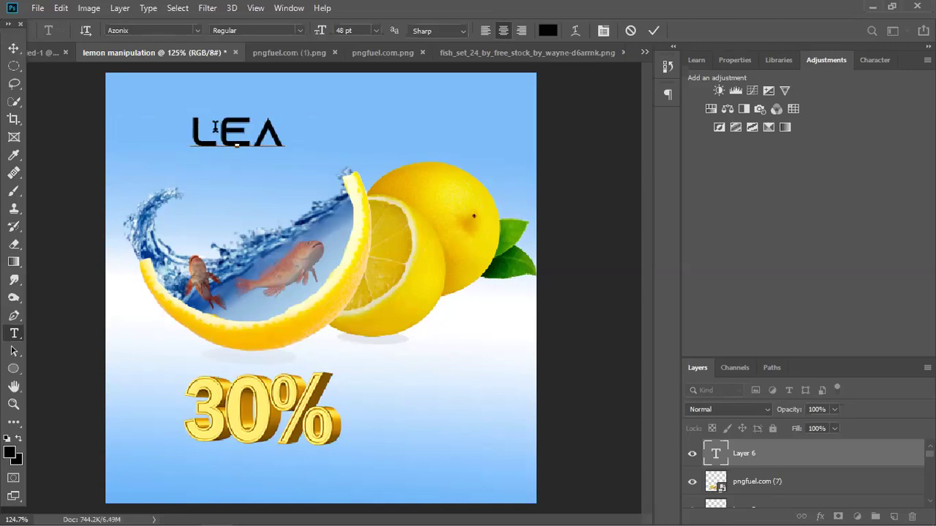
pyautogui.write('RN GR')
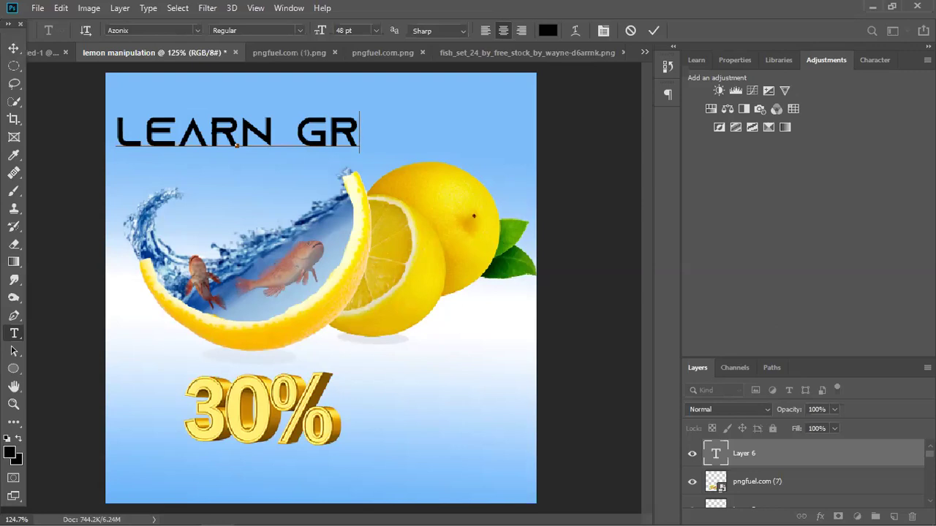
pyautogui.write('OK')
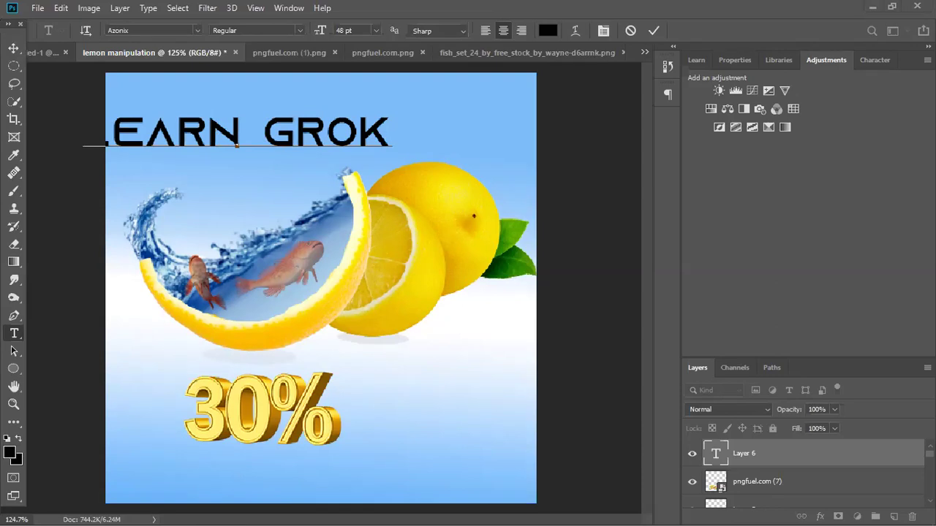
pyautogui.tripleClick(219, 128)
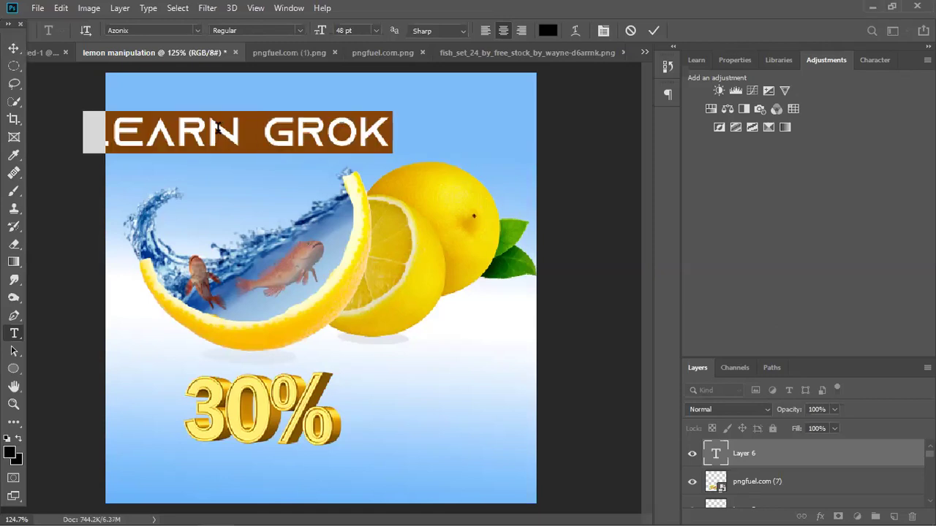
pyautogui.write('LEARN RG')
pyautogui.press('BackSpace')
pyautogui.press('BackSpace')
pyautogui.write('GRAPHICS')
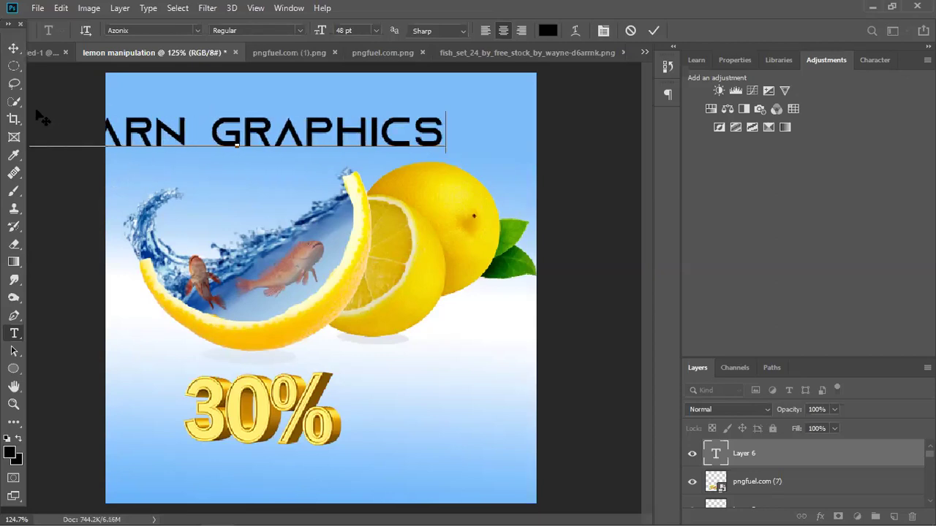
# Scale down the LEARN GRAPHICS title and centre it across the top of the canvas.
pyautogui.click(14, 47)
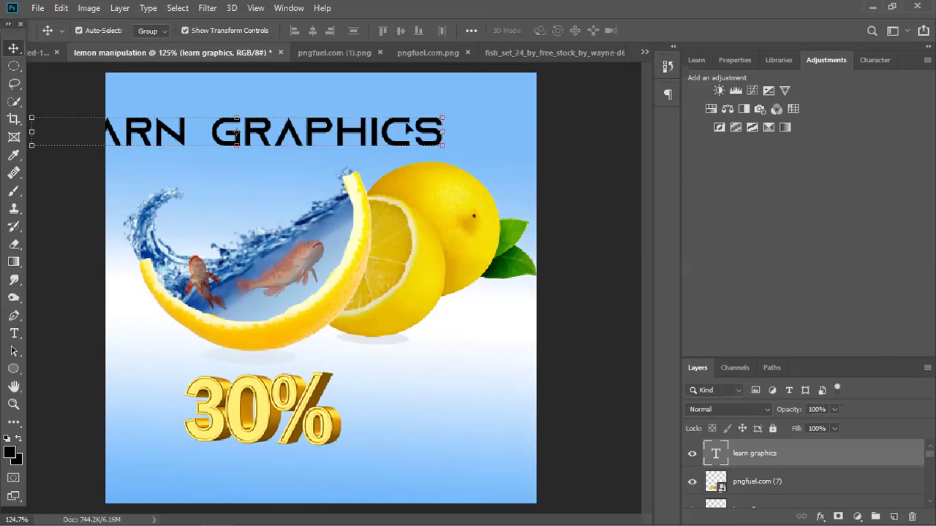
pyautogui.moveTo(237, 132); pyautogui.dragTo(320, 112)
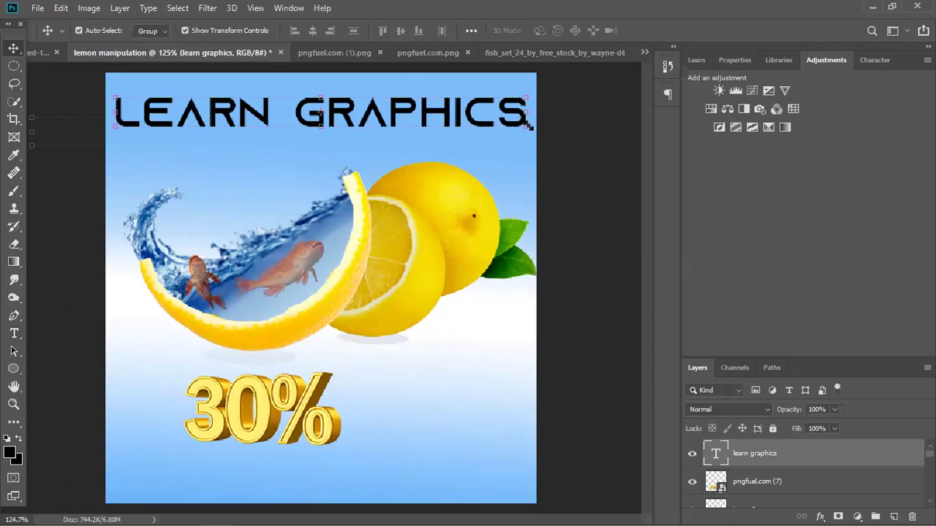
pyautogui.moveTo(526, 125); pyautogui.dragTo(327, 109)
pyautogui.moveTo(238, 95); pyautogui.dragTo(362, 106)
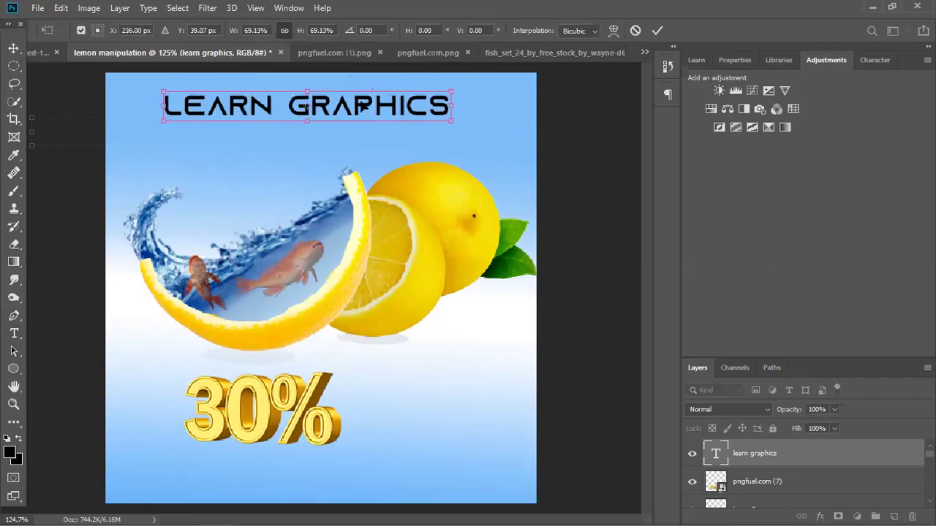
pyautogui.press('Return')
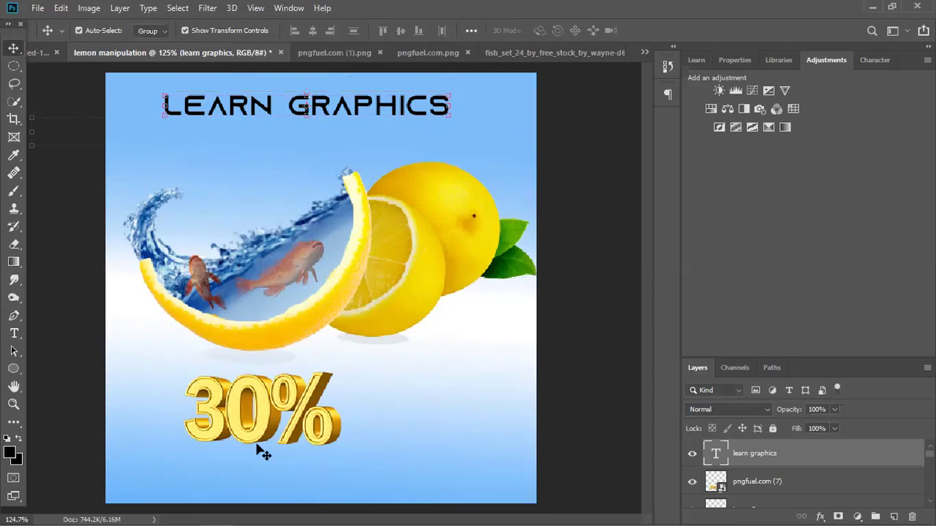
# Move the 30% graphic right of centre and drag a duplicate of the title down onto it.
pyautogui.click(292, 411)
pyautogui.moveTo(322, 403); pyautogui.dragTo(396, 411)
pyautogui.moveTo(248, 445); pyautogui.dragTo(249, 445)
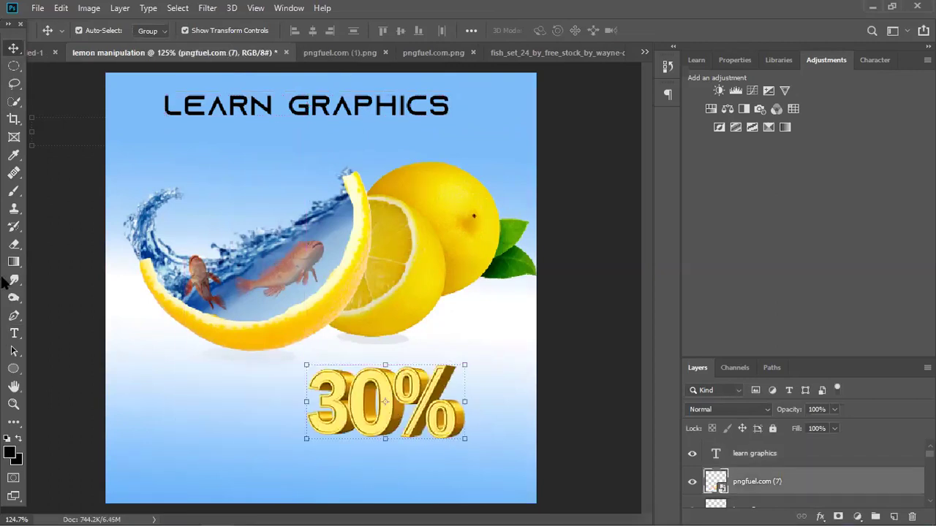
pyautogui.click(237, 108)
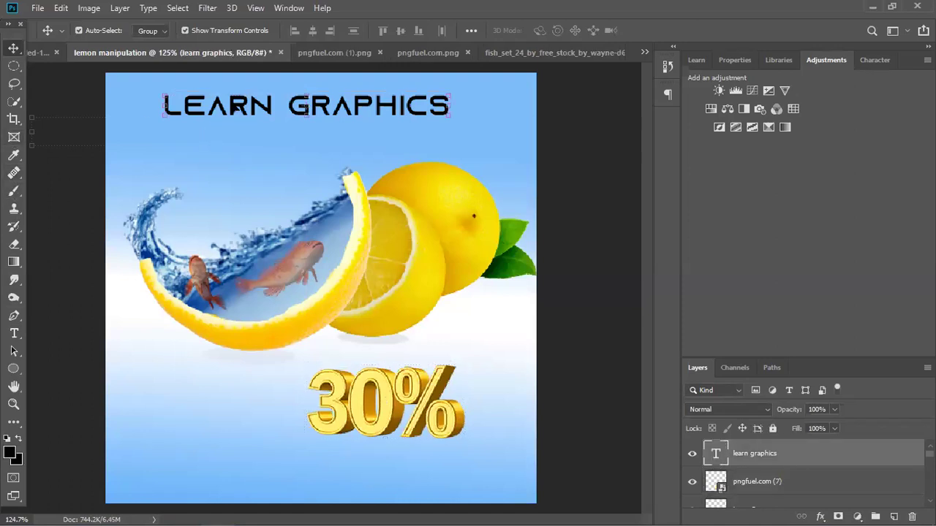
pyautogui.keyDown('alt'); pyautogui.moveTo(237, 108); pyautogui.dragTo(257, 370); pyautogui.keyUp('alt')
# Turn the copied title into an '@' sign and enlarge it to about 150%.
pyautogui.doubleClick(257, 370)
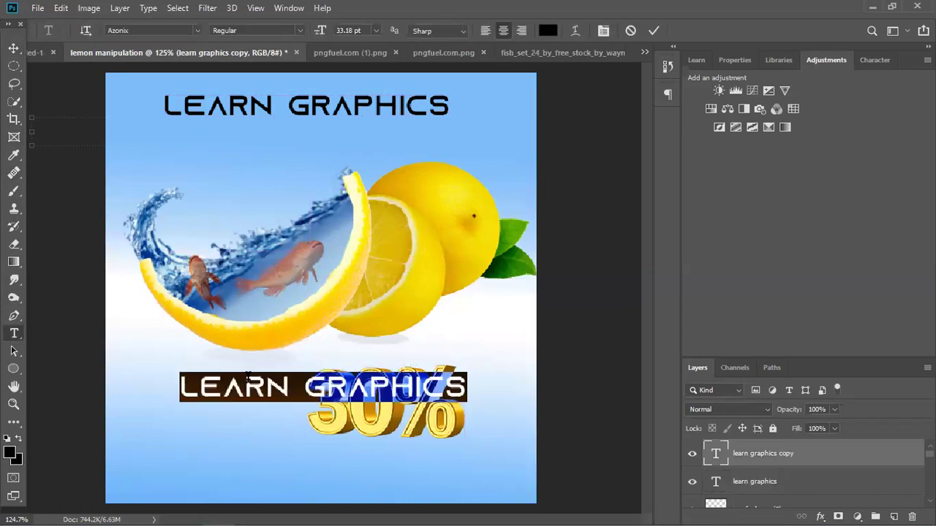
pyautogui.press('BackSpace')
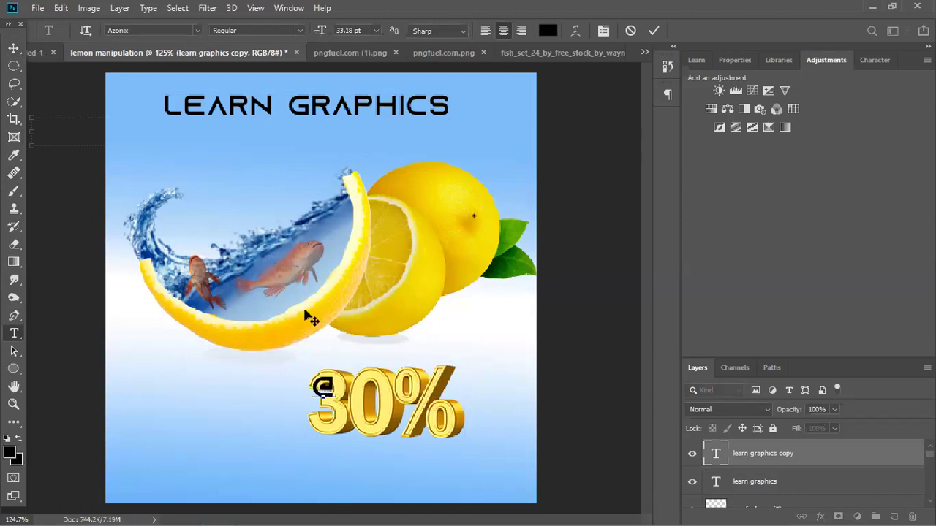
pyautogui.hotkey('ctrl', 'Return')
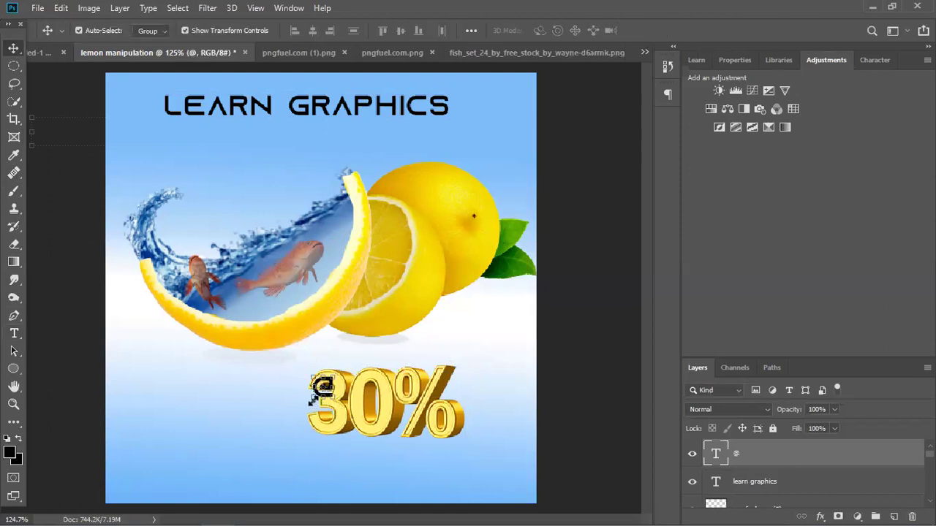
pyautogui.hotkey('ctrl', 't')
pyautogui.moveTo(302, 409); pyautogui.dragTo(280, 402)
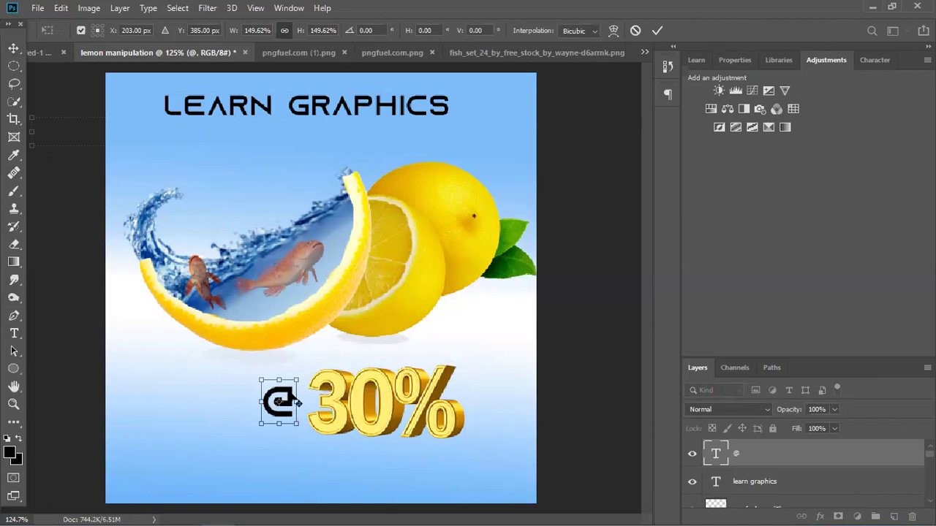
pyautogui.press('Return')
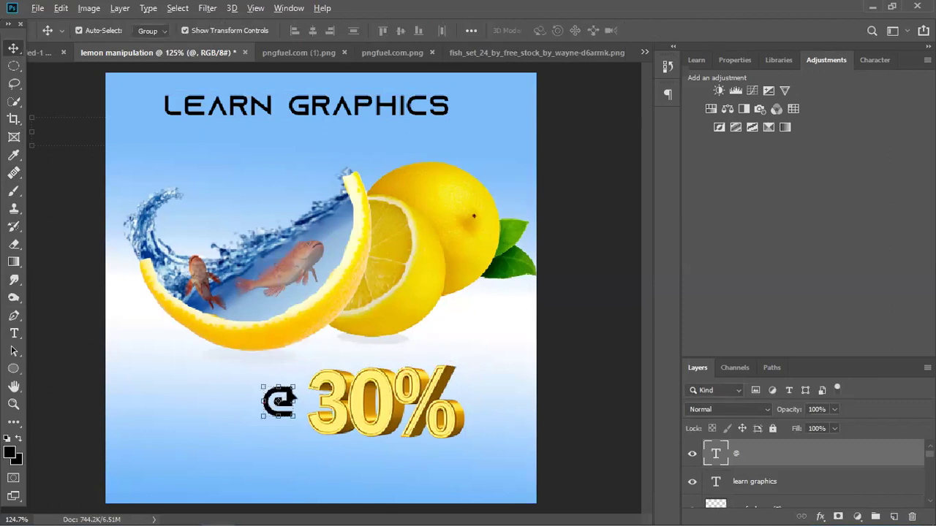
# Duplicate the @ to the right of the 30%, retype it as 'OFF', and shrink it beside the percent sign.
pyautogui.moveTo(290, 399); pyautogui.dragTo(491, 399)
pyautogui.doubleClick(483, 401)
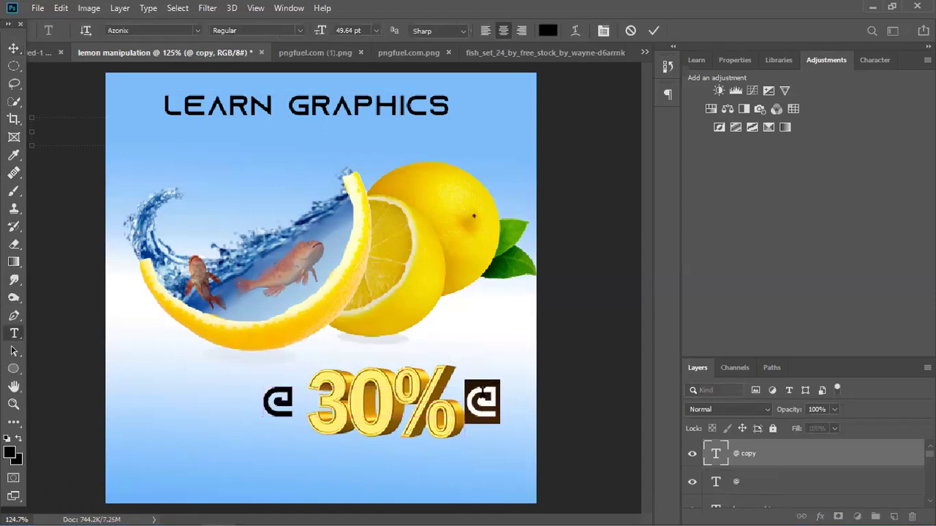
pyautogui.write('OFF')
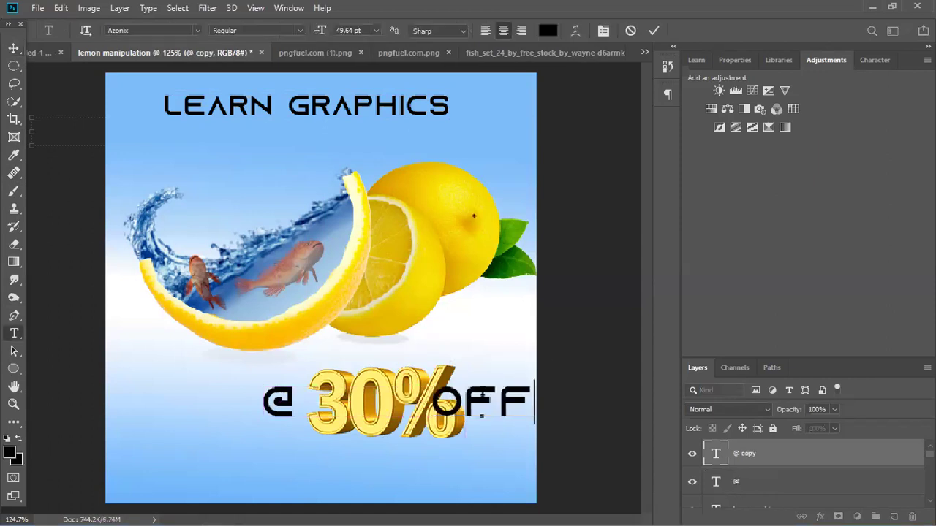
pyautogui.click(654, 30)
pyautogui.press('v')
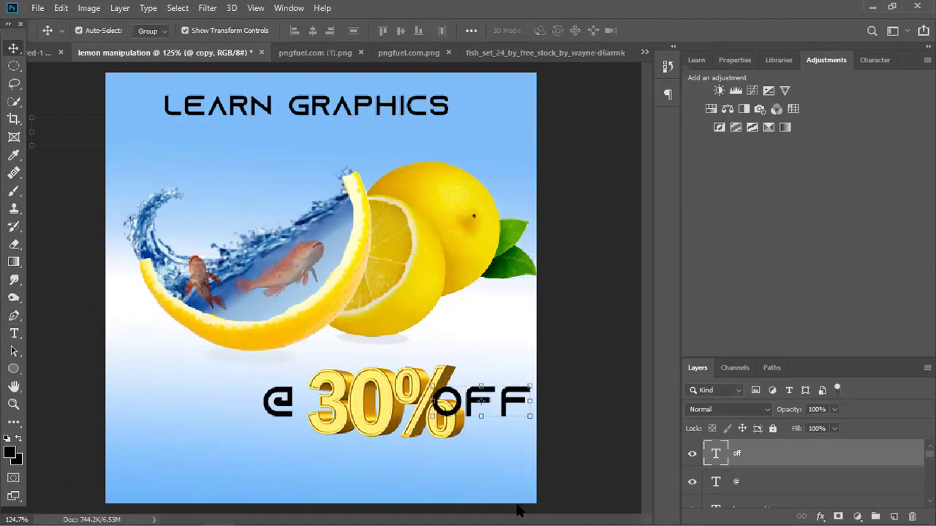
pyautogui.hotkey('ctrl', 't')
pyautogui.moveTo(535, 379); pyautogui.dragTo(495, 388)
pyautogui.press('Return')
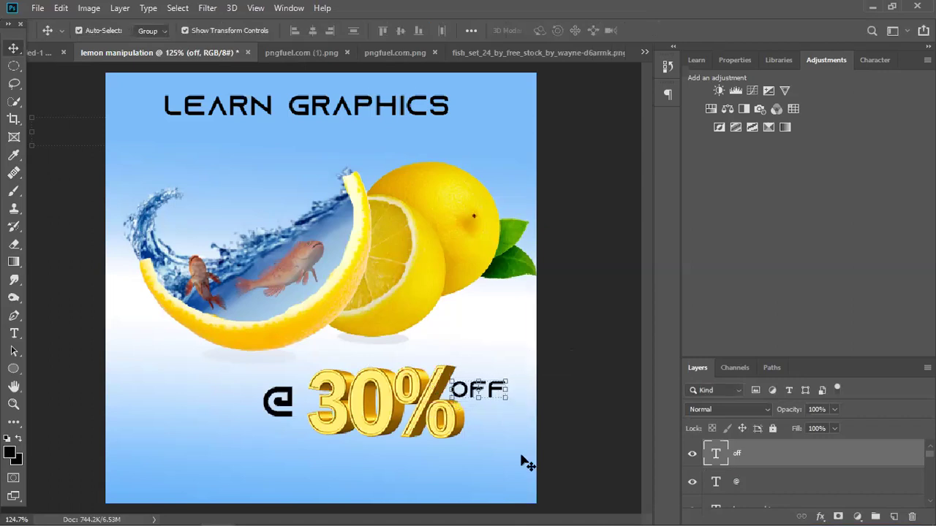
# Select the OFF text layer with the Move tool.
pyautogui.click(599, 419)
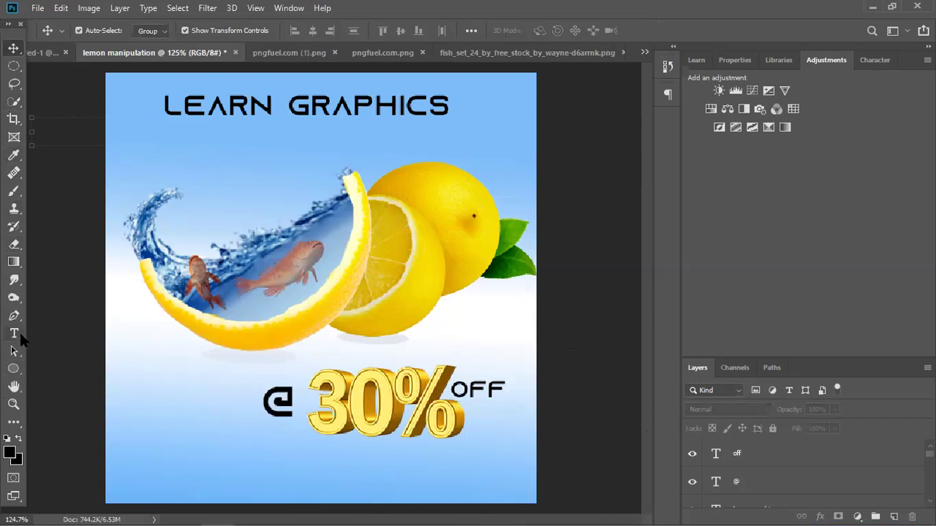
pyautogui.click(14, 334)
pyautogui.click(14, 49)
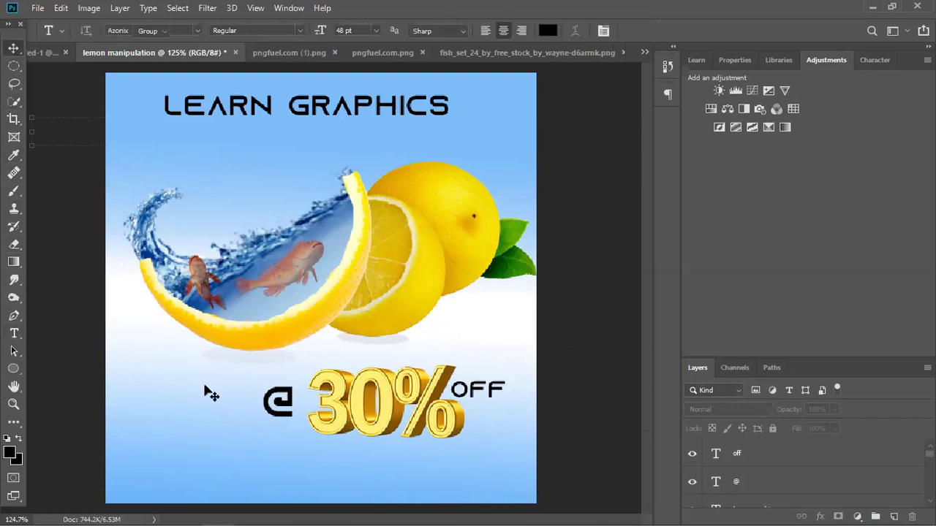
pyautogui.click(478, 391)
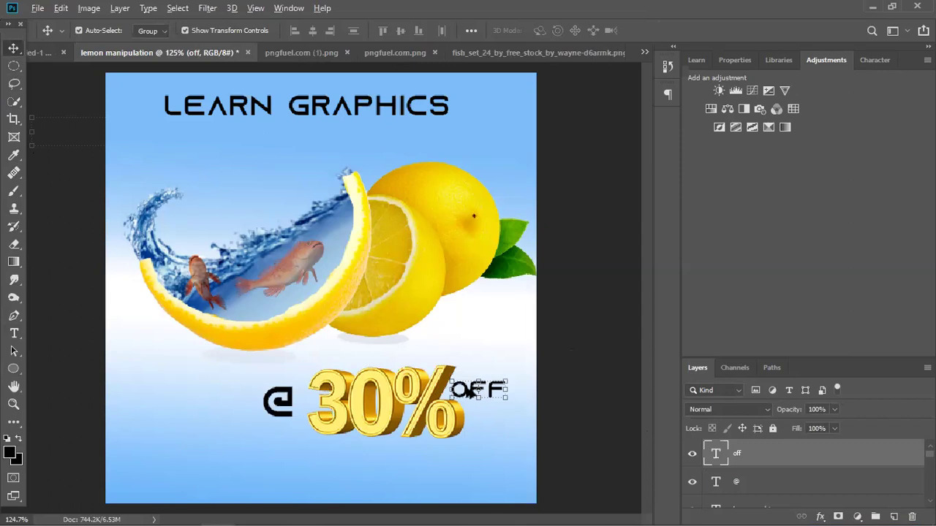
# Copy OFF below the @, retype it as 'CONTACT' plus a phone number, and resize it to about 61%.
pyautogui.moveTo(465, 395); pyautogui.dragTo(267, 465)
pyautogui.doubleClick(270, 464)
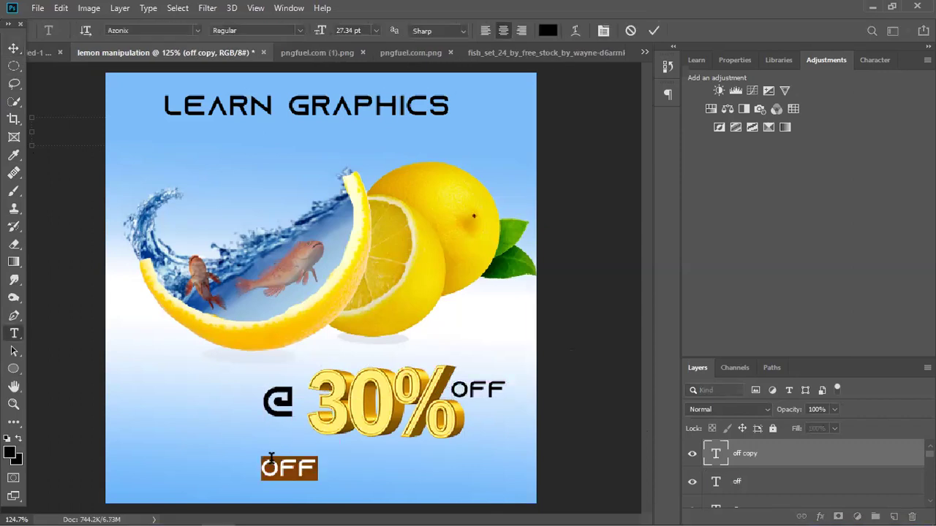
pyautogui.write('CONTACT')
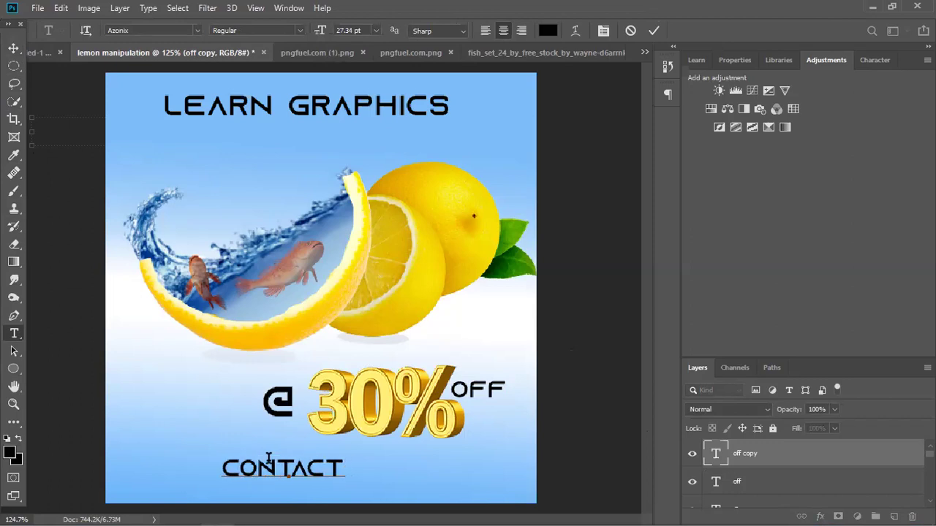
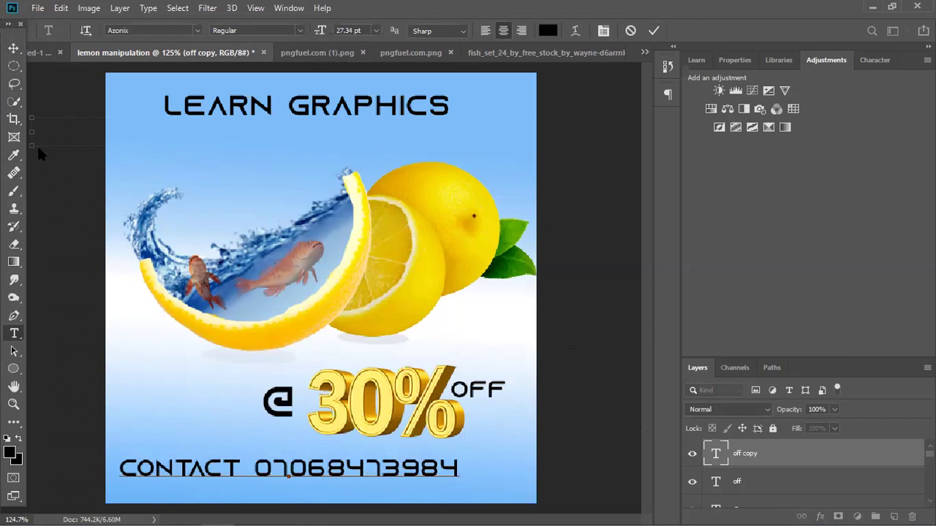
pyautogui.click(13, 47)
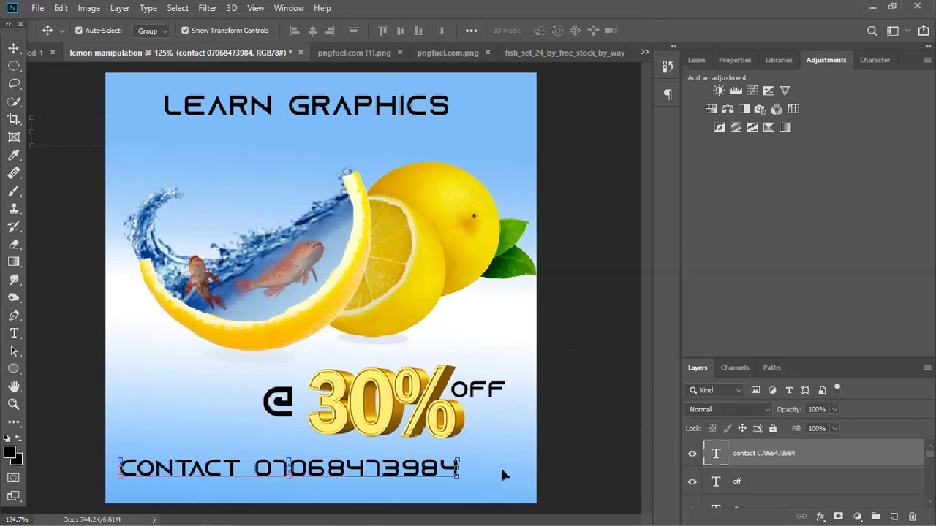
pyautogui.hotkey('ctrl', 't')
pyautogui.moveTo(406, 470); pyautogui.dragTo(453, 461)
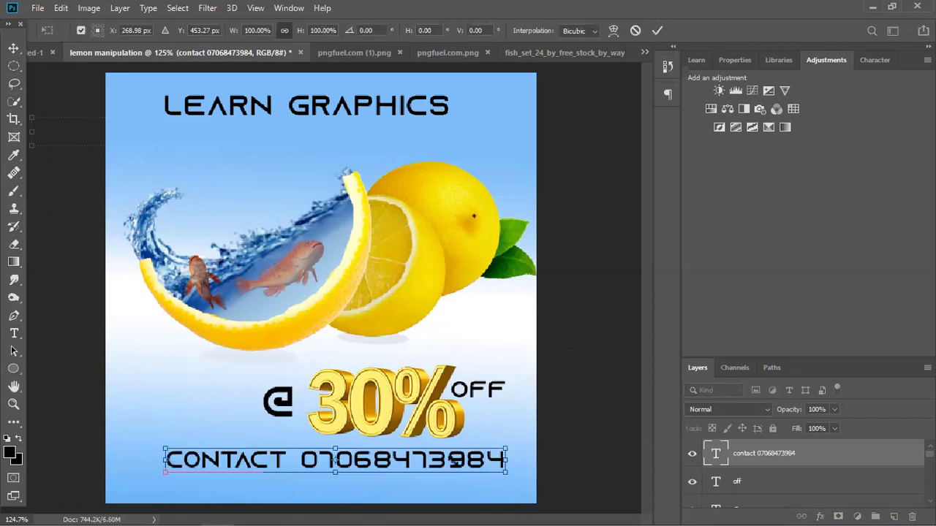
pyautogui.moveTo(402, 451)
pyautogui.mouseDown()
pyautogui.moveTo(411, 465)
pyautogui.moveTo(402, 454)
pyautogui.mouseUp()
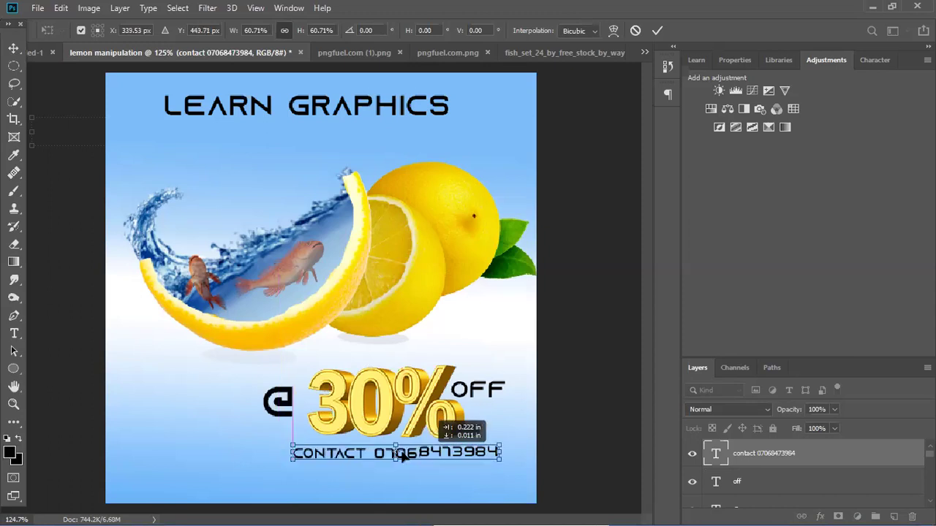
pyautogui.press('Escape')
# Shrink the @ sign, delete the OFF text, and enlarge the contact line across the poster bottom.
pyautogui.click(310, 424)
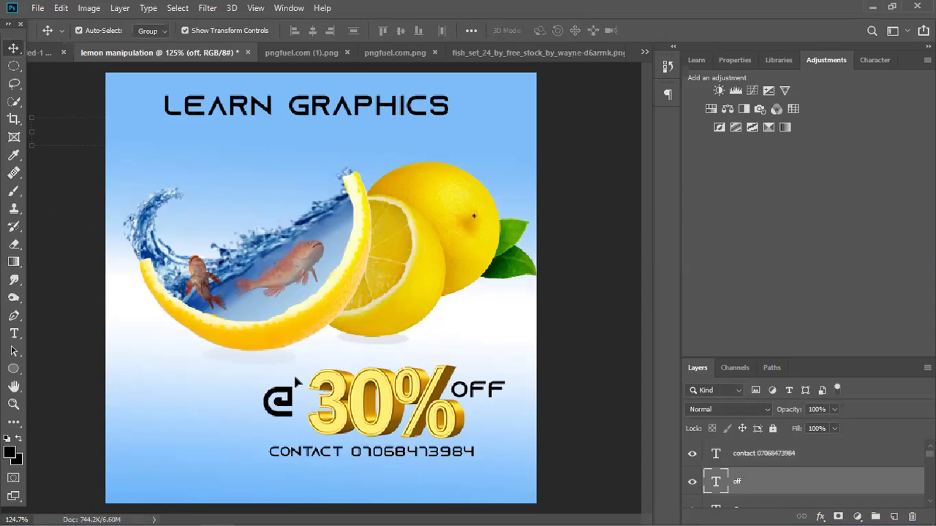
pyautogui.moveTo(306, 366); pyautogui.dragTo(302, 370)
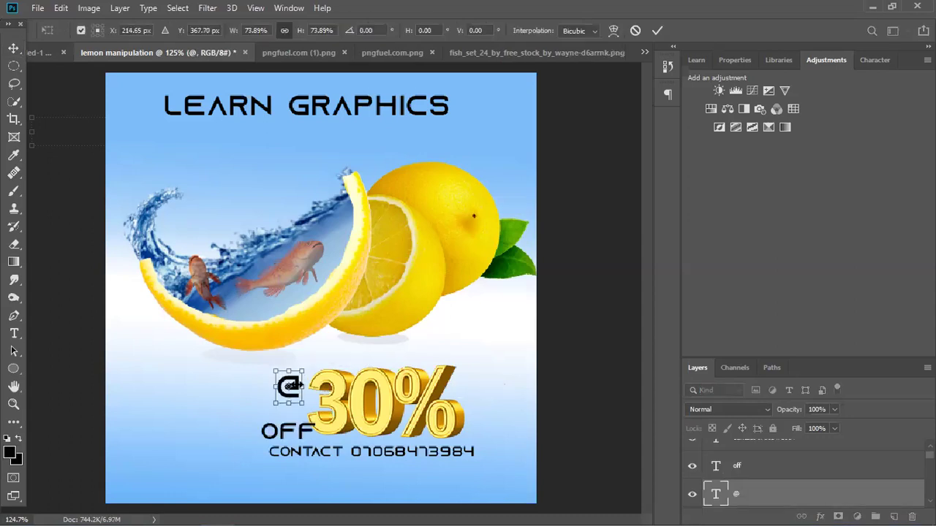
pyautogui.press('Return')
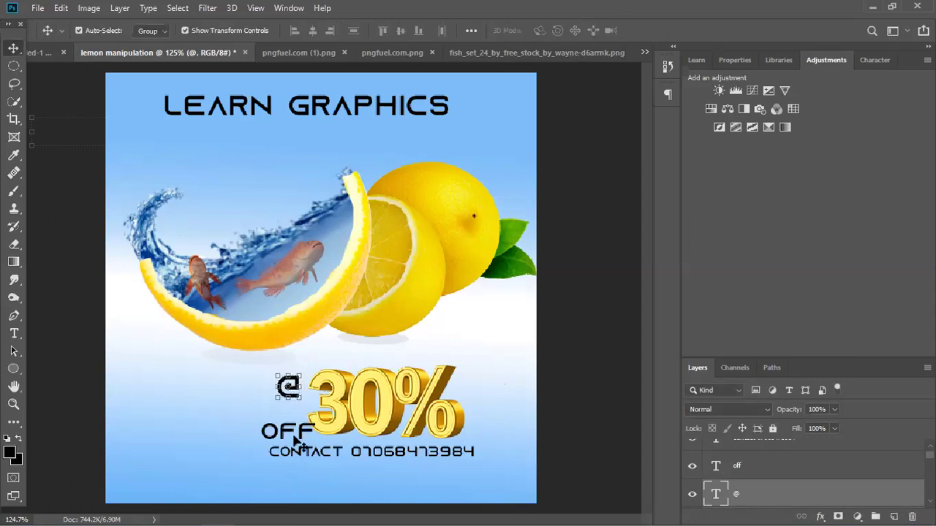
pyautogui.moveTo(294, 437); pyautogui.dragTo(296, 411)
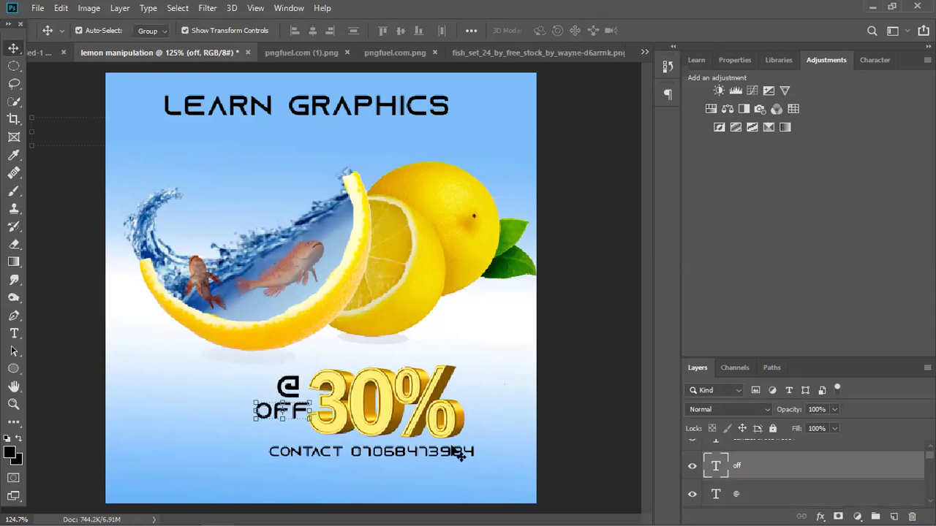
pyautogui.press('Delete')
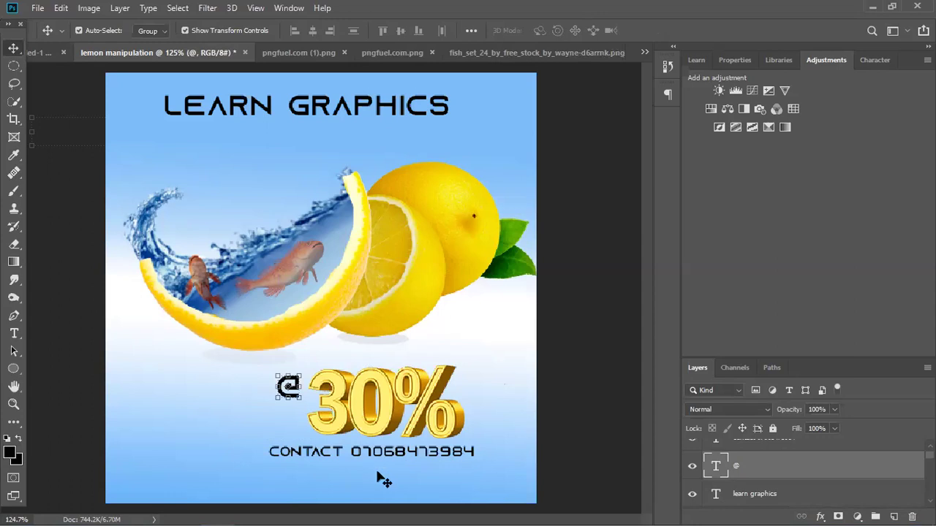
pyautogui.click(403, 459)
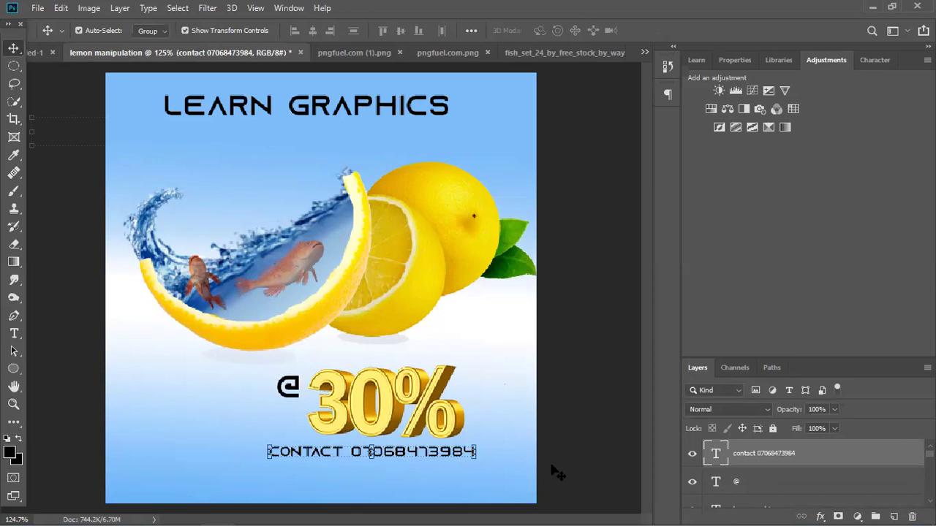
pyautogui.hotkey('ctrl', 'shift', '.')
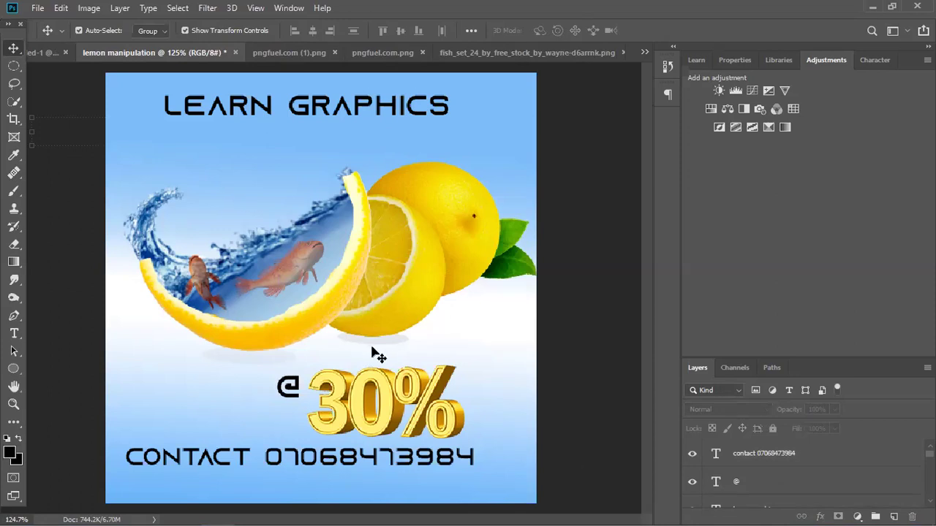
# Zoom out to the whole poster and delete the @ sign.
pyautogui.press('ctrl')
pyautogui.hotkey('ctrl', '-')
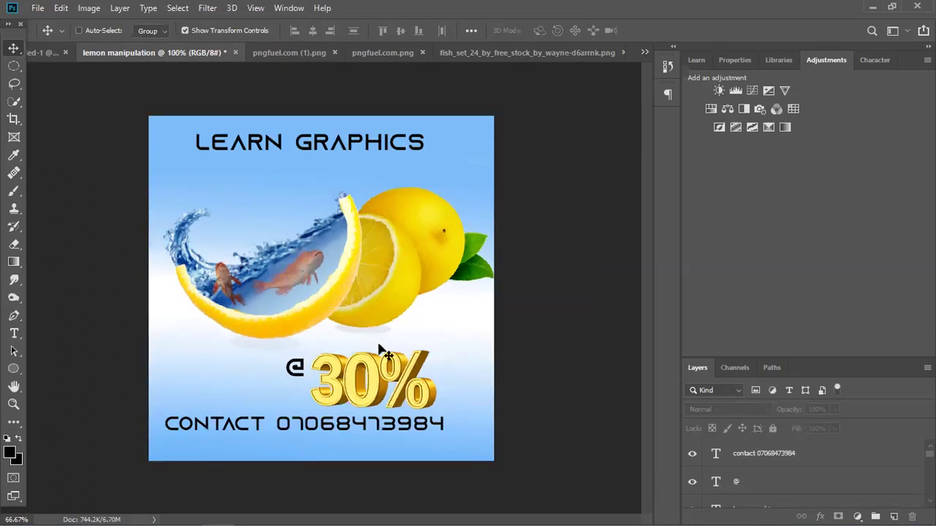
pyautogui.hotkey('ctrl', '-')
pyautogui.click(288, 340)
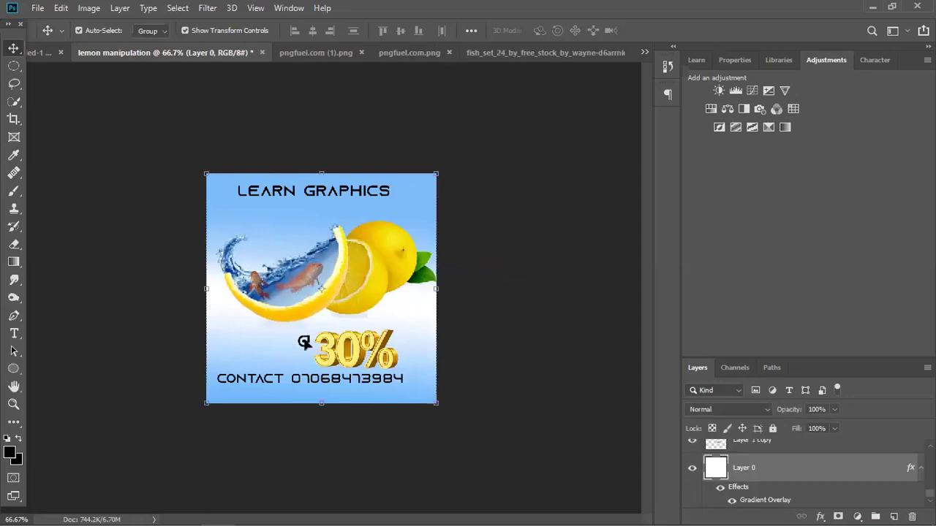
pyautogui.click(304, 342)
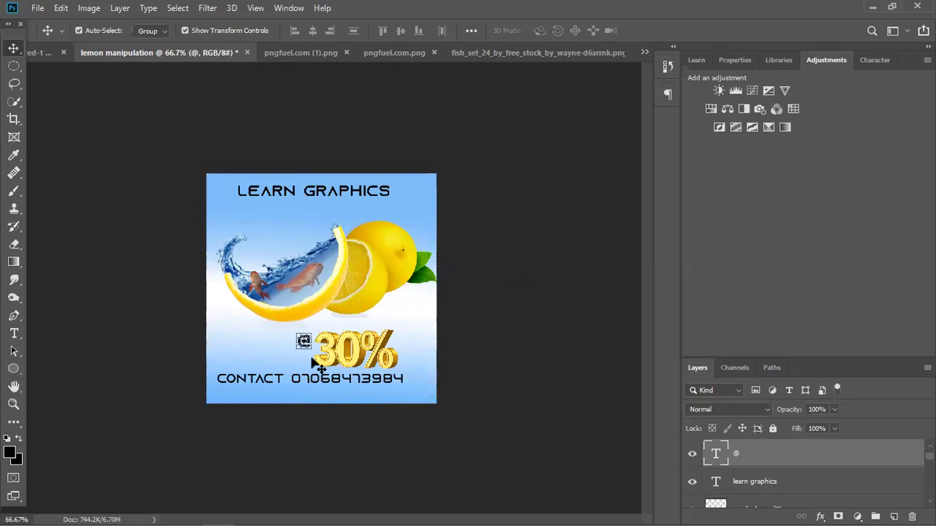
pyautogui.press('Delete')
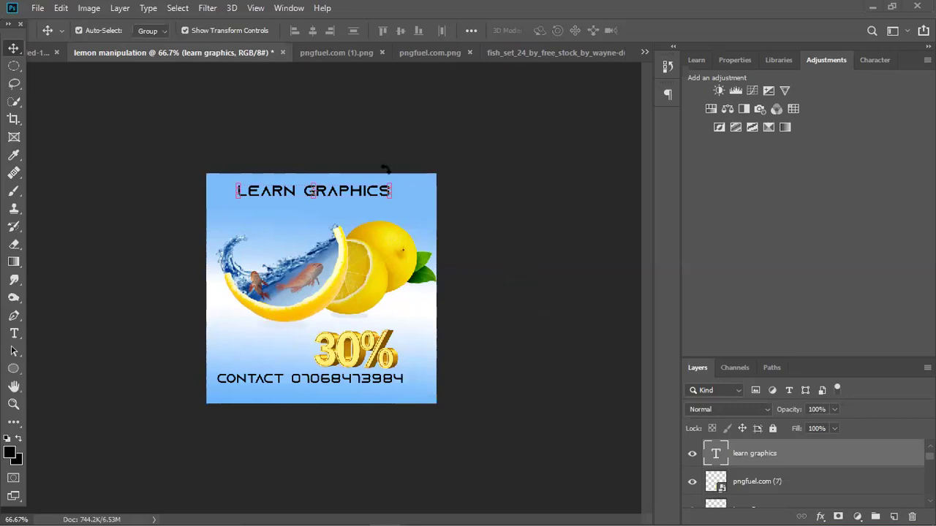
# Delete the LEARN GRAPHICS title layer.
pyautogui.hotkey('ctrl', 't')
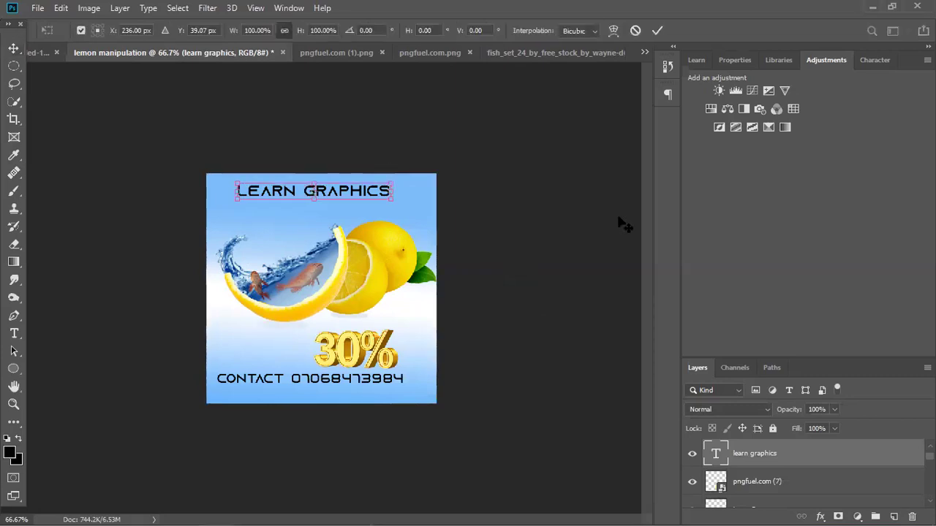
pyautogui.press('Escape')
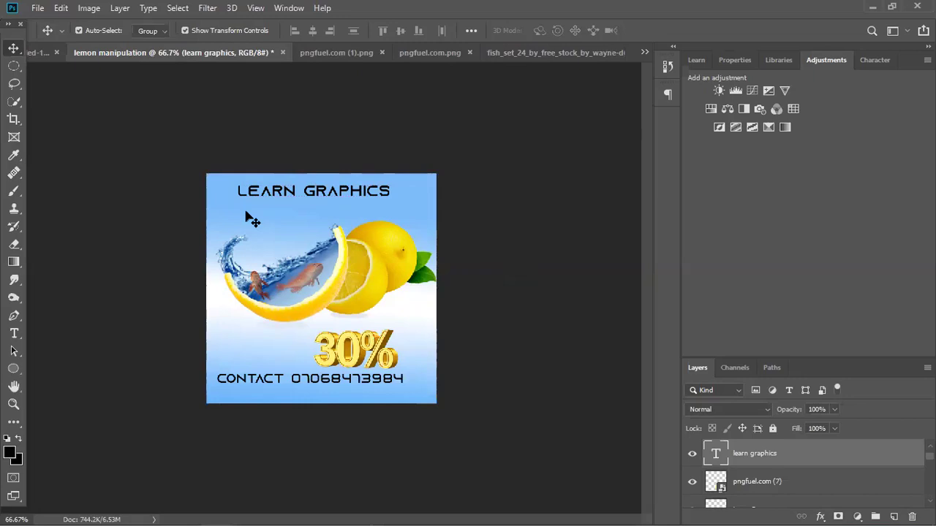
pyautogui.click(249, 218)
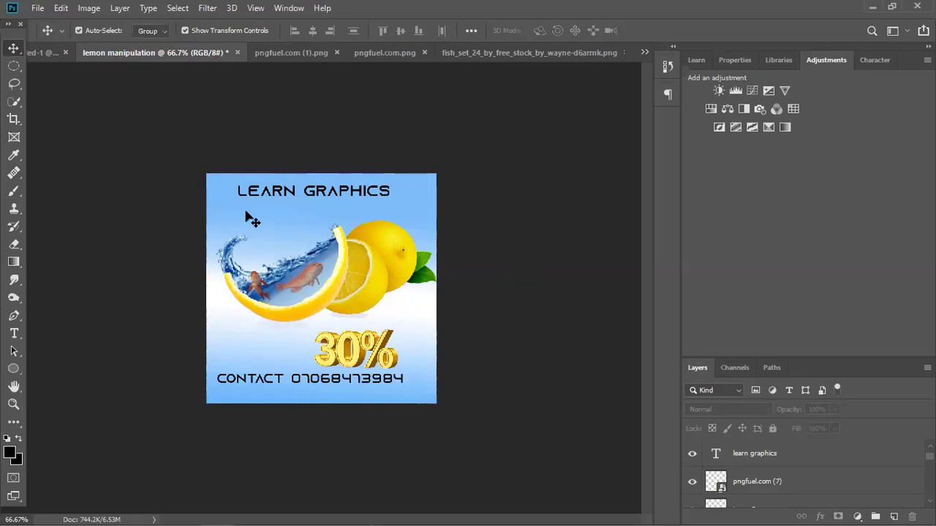
pyautogui.click(351, 196)
pyautogui.press('Delete')
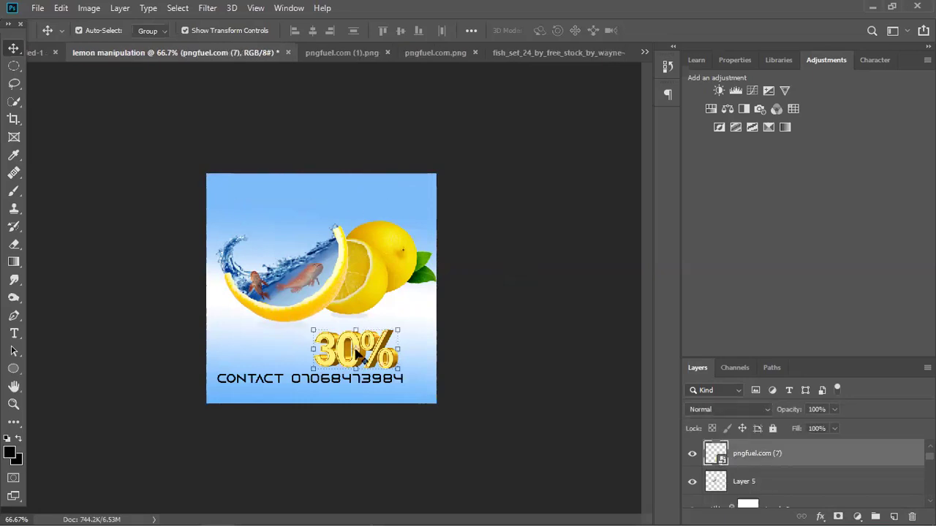
# Delete the CONTACT text line and nudge the gold 30% slightly up and right.
pyautogui.hotkey('ctrl', 't')
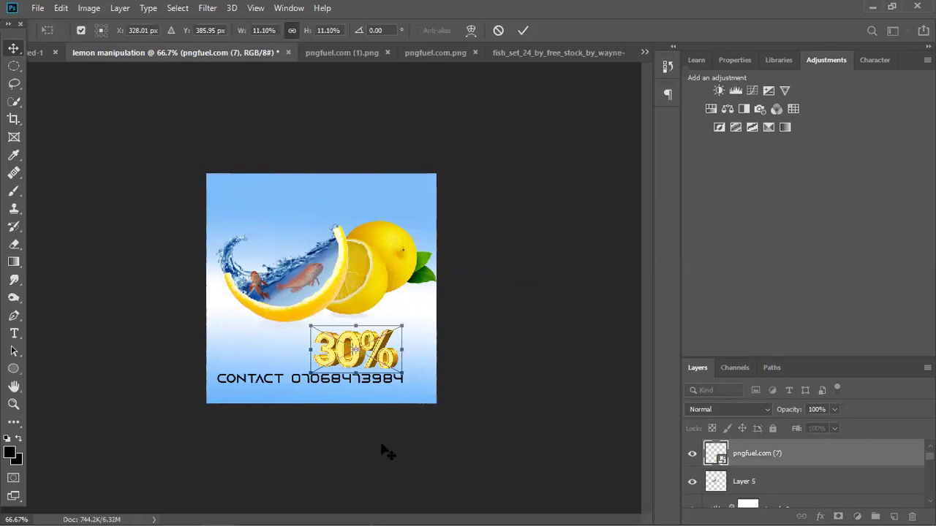
pyautogui.press('Return')
pyautogui.click(253, 387)
pyautogui.press('Delete')
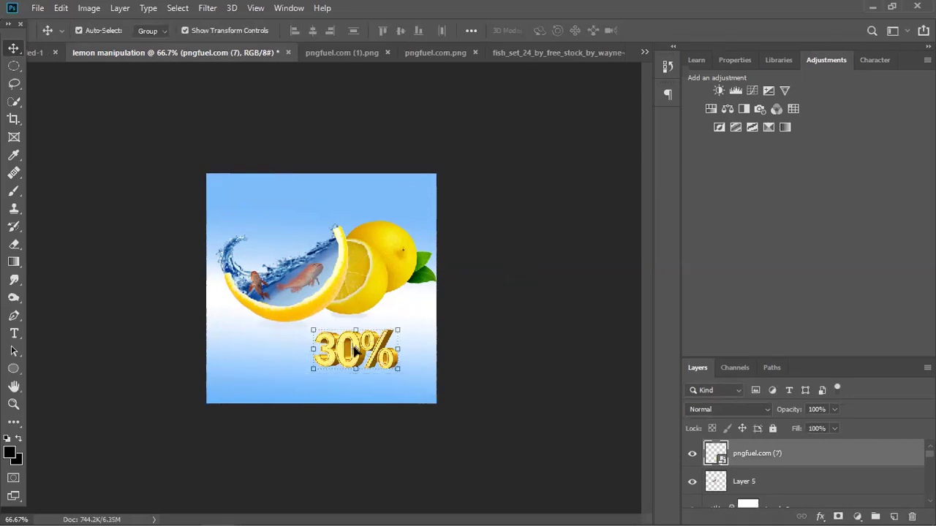
pyautogui.moveTo(355, 351); pyautogui.dragTo(366, 343)
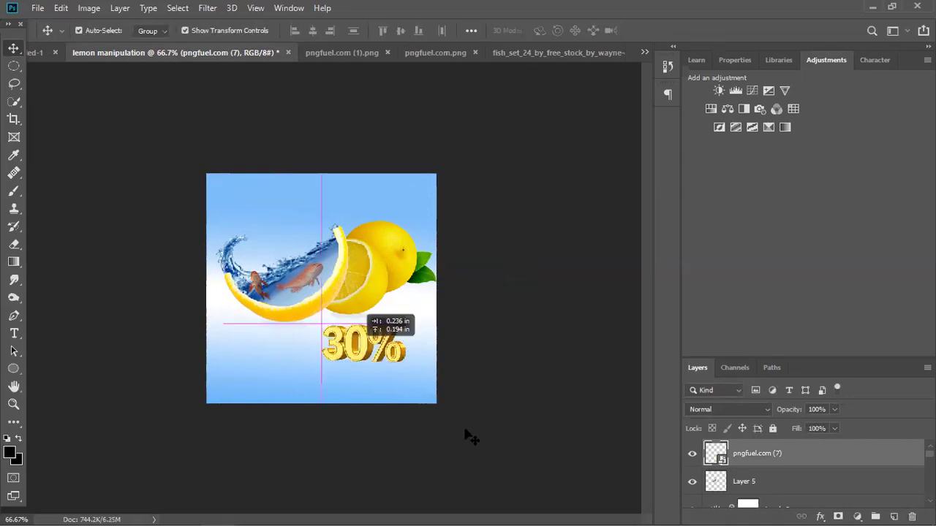
pyautogui.click(297, 415)
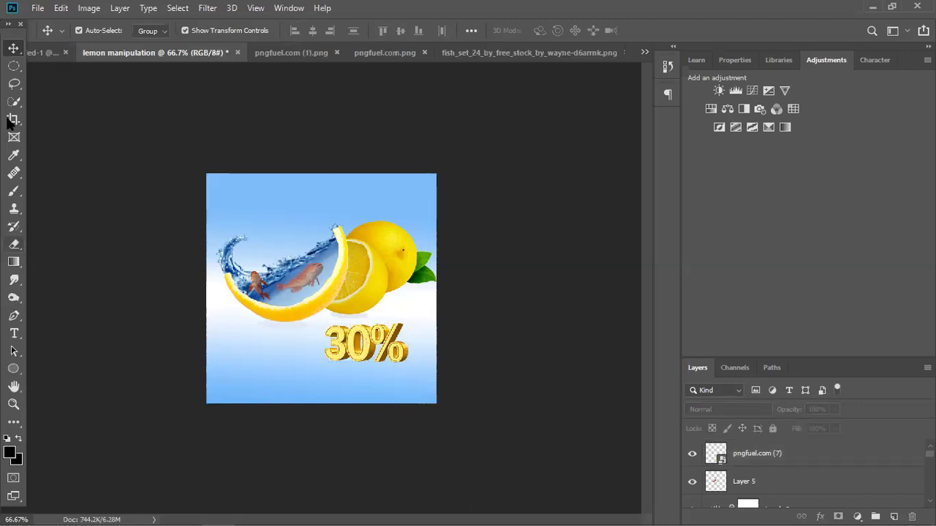
# Add a two-line 'FNETS DESIGNS' text layer at the poster's lower left.
pyautogui.click(14, 333)
pyautogui.click(198, 382)
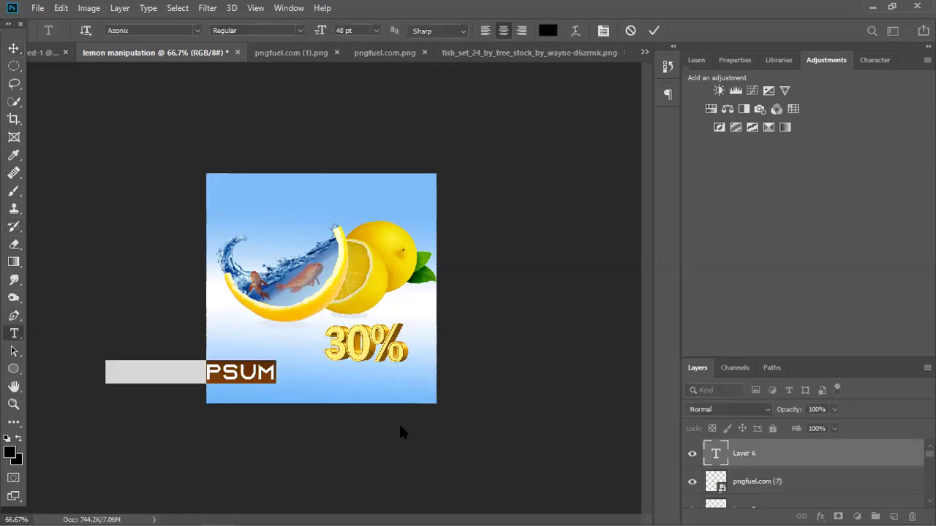
pyautogui.press('BackSpace')
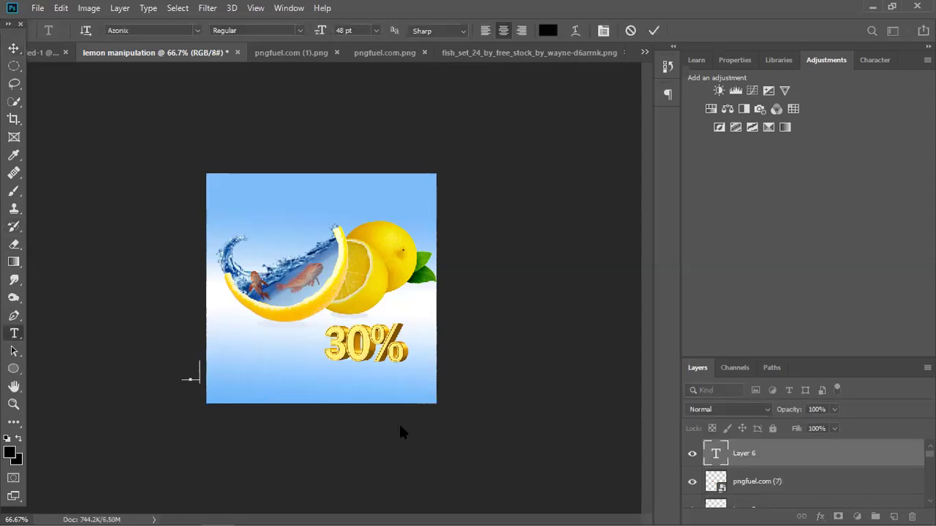
pyautogui.write('FRUITS')
pyautogui.press('Return')
pyautogui.write('SIGNS')
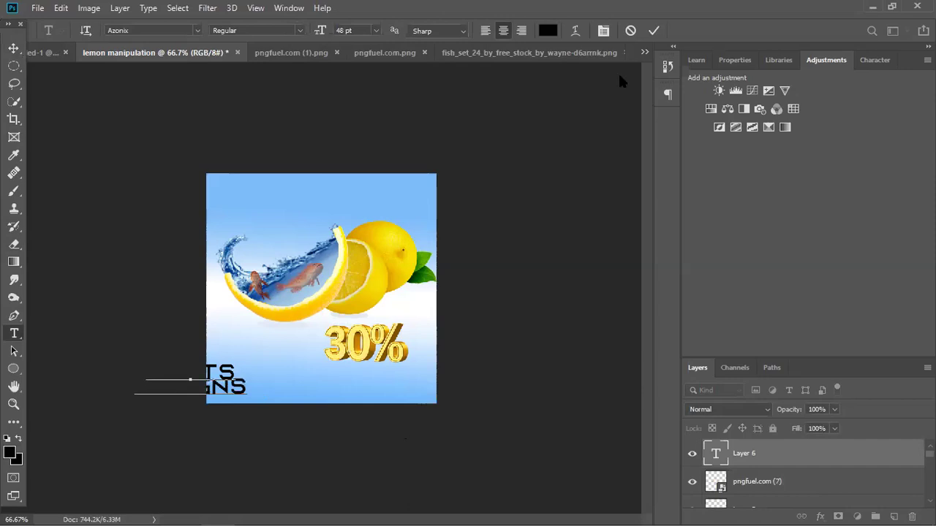
pyautogui.click(653, 30)
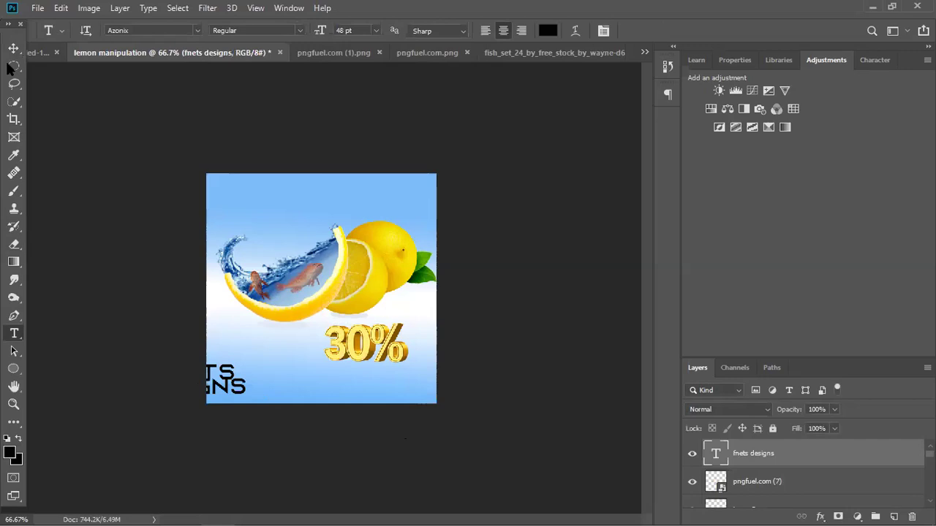
pyautogui.press('v')
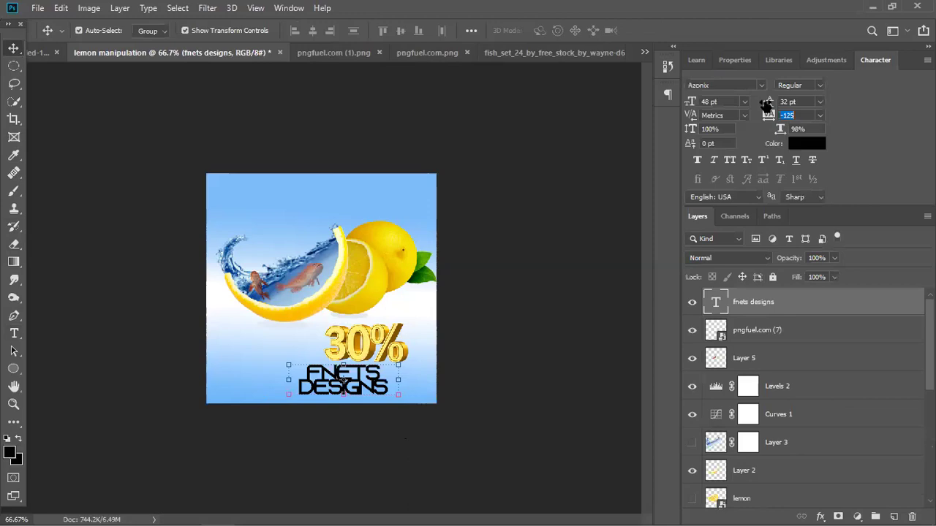
# Widen the text's line spacing and scale the FNETS DESIGNS text down to about 35%.
pyautogui.moveTo(768, 103); pyautogui.dragTo(773, 115)
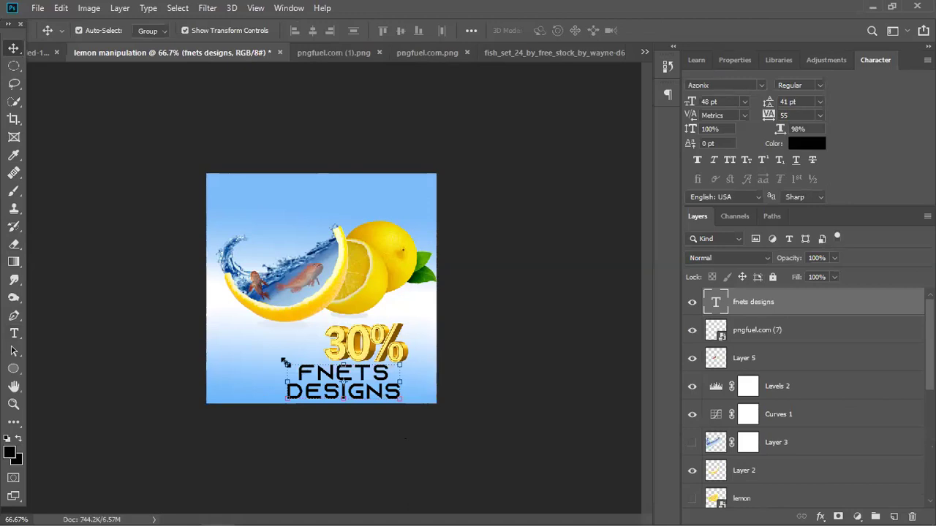
pyautogui.hotkey('ctrl', 't')
pyautogui.moveTo(286, 362); pyautogui.dragTo(329, 382)
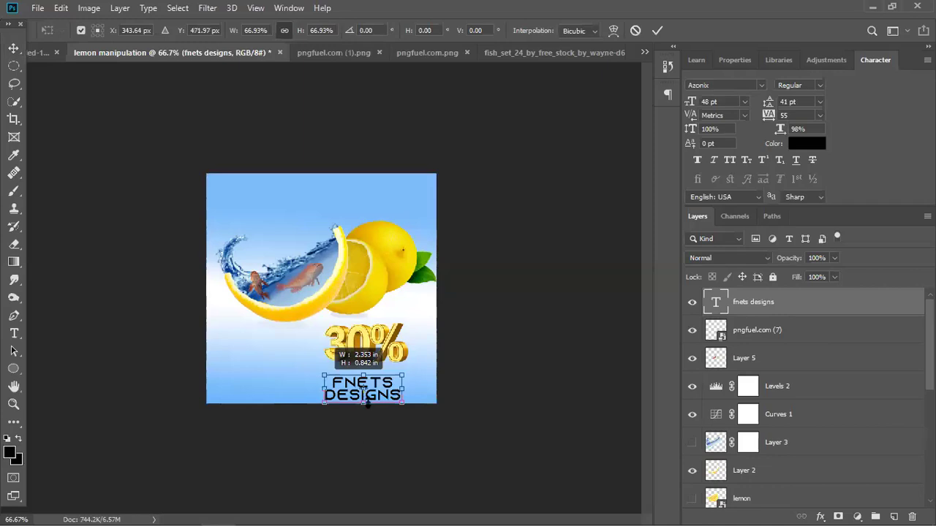
# Position the scaled text directly beneath the gold 30% and apply the transform.
pyautogui.hotkey('ctrl', '+')
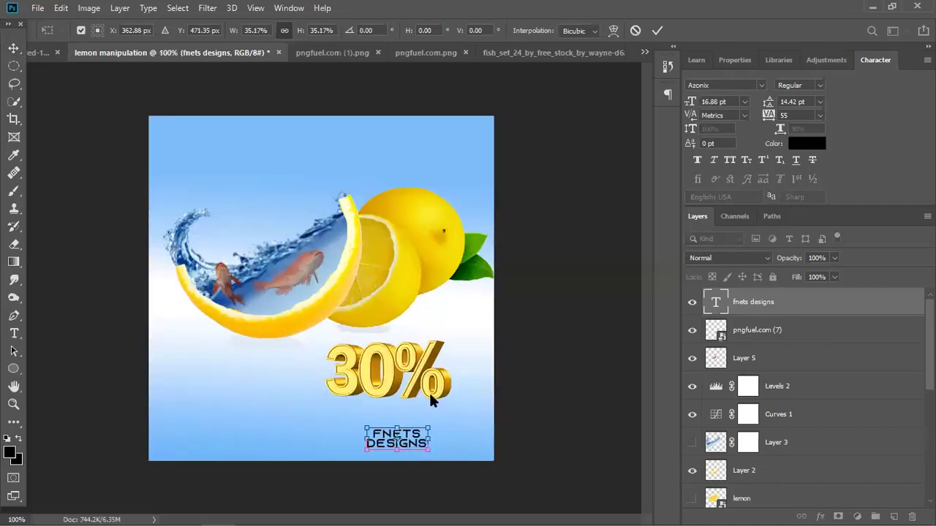
pyautogui.hotkey('ctrl', '+')
pyautogui.scroll(-5, 442, 334)
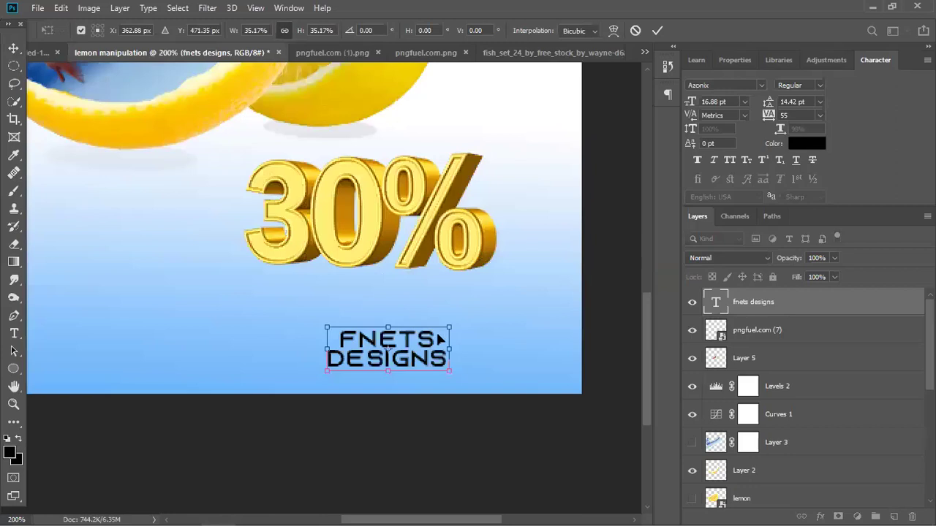
pyautogui.moveTo(423, 364); pyautogui.dragTo(401, 308)
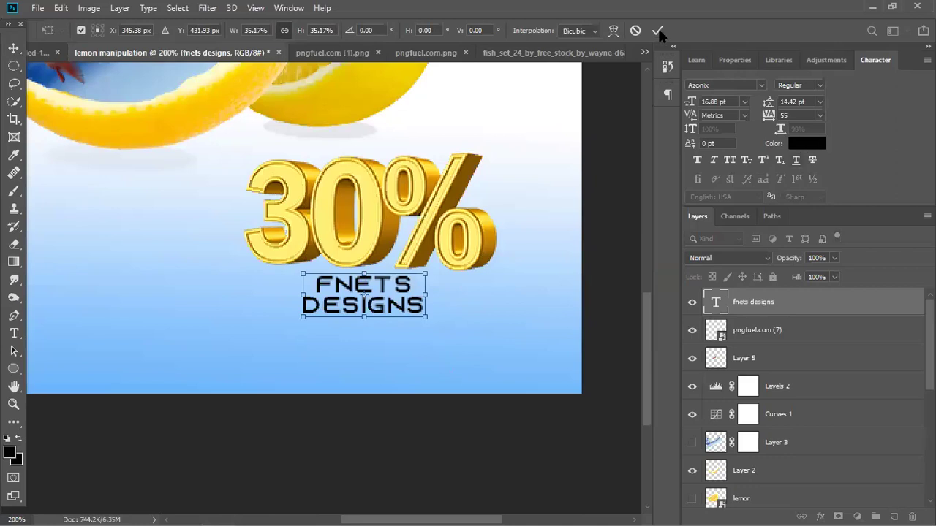
pyautogui.click(657, 30)
# Change the FNETS DESIGNS text colour to orange #df9b04.
pyautogui.click(807, 146)
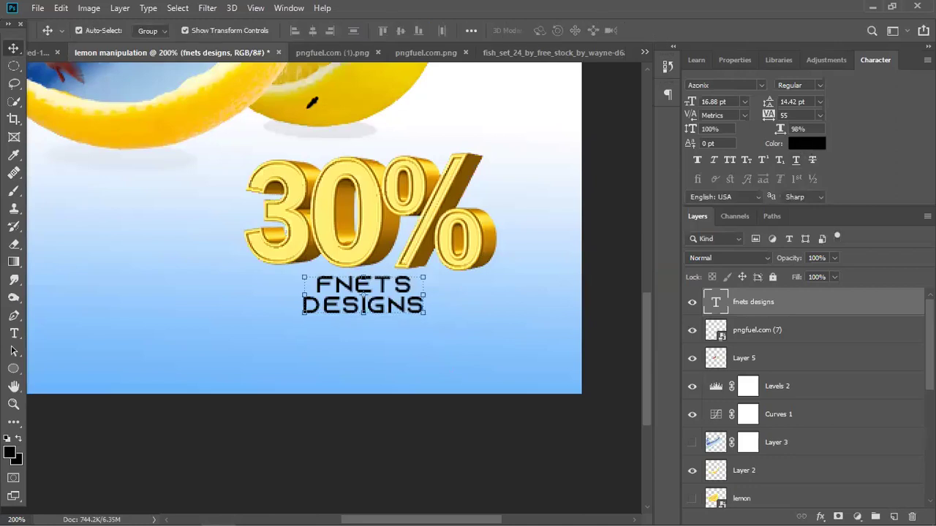
pyautogui.click(381, 79)
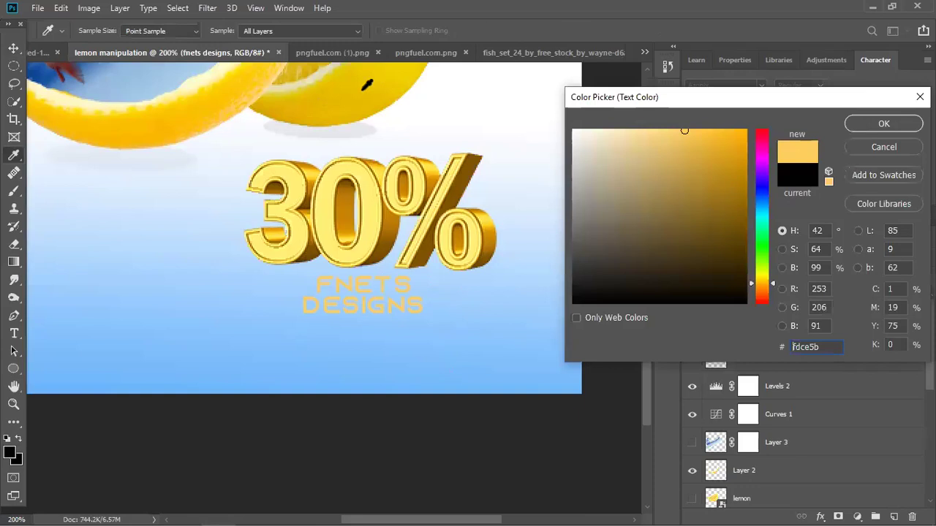
pyautogui.click(397, 110)
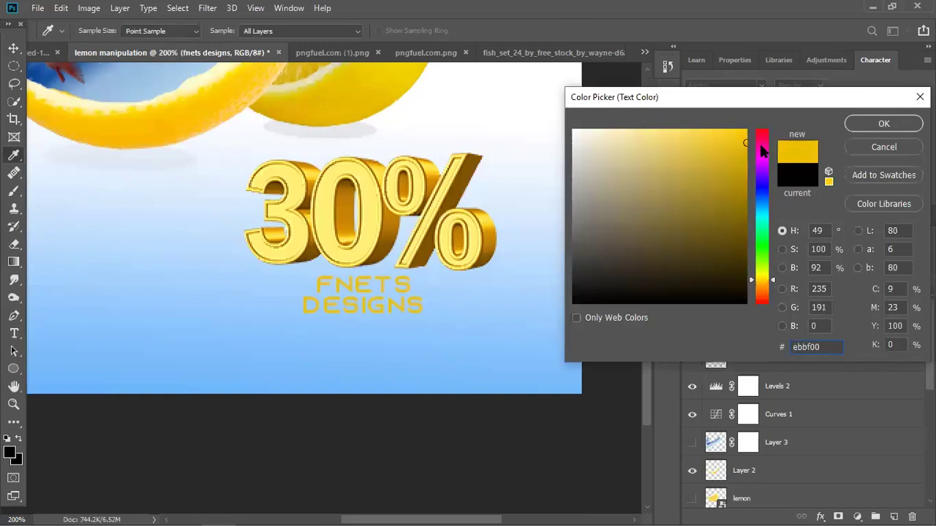
pyautogui.click(390, 183)
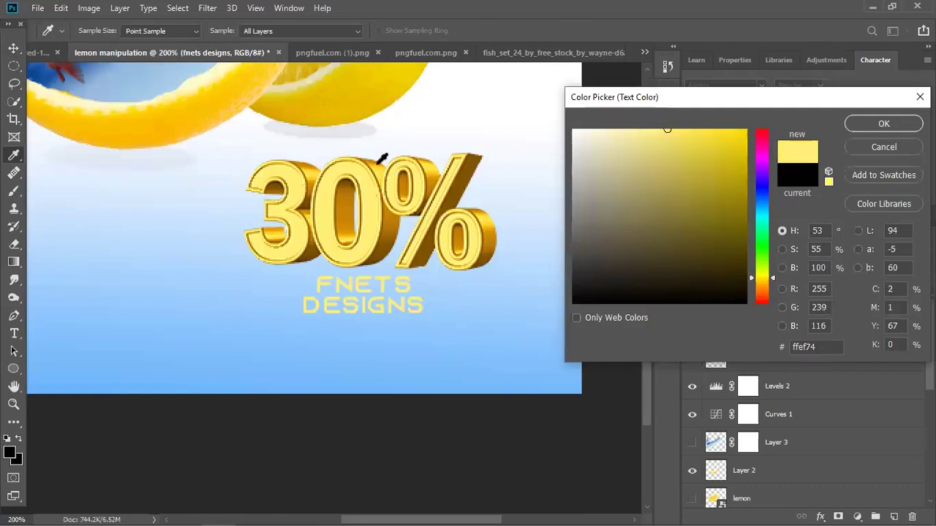
pyautogui.click(743, 151)
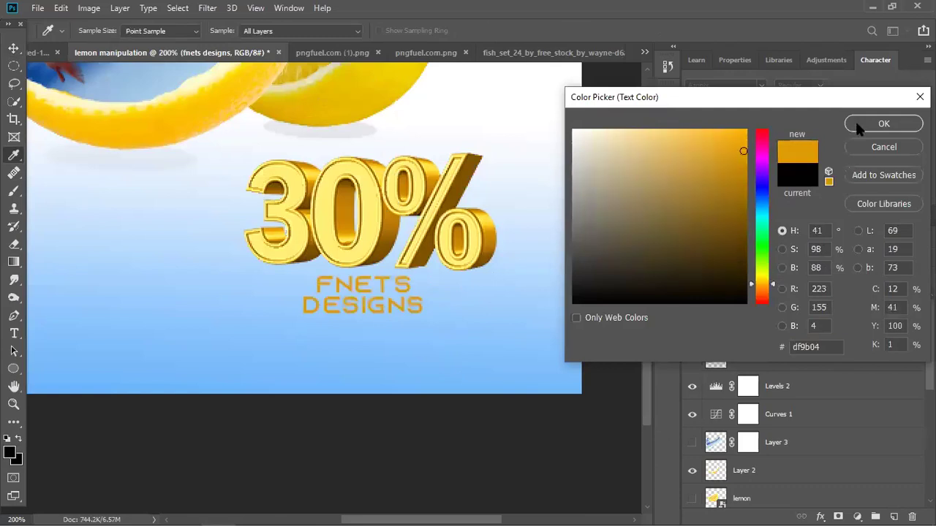
pyautogui.press('Return')
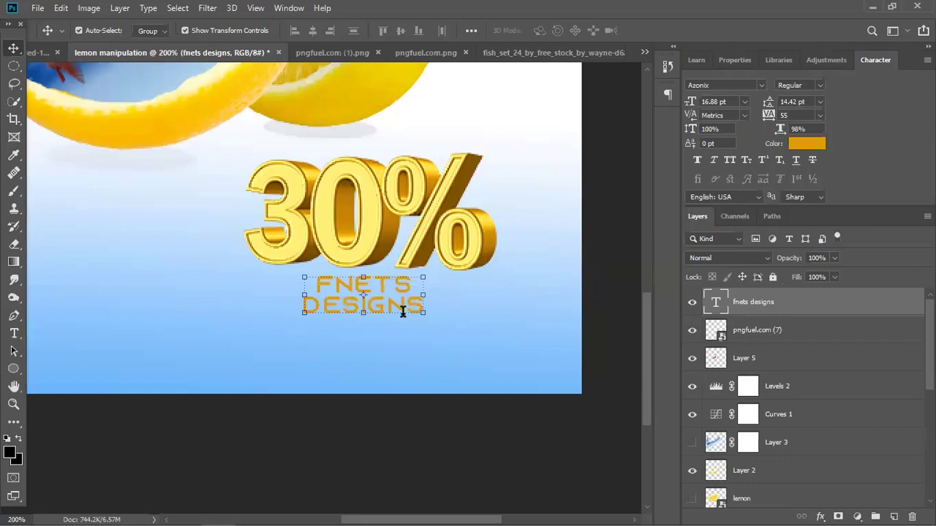
# Commit the text edit and zoom out to fit the whole poster.
pyautogui.click(653, 30)
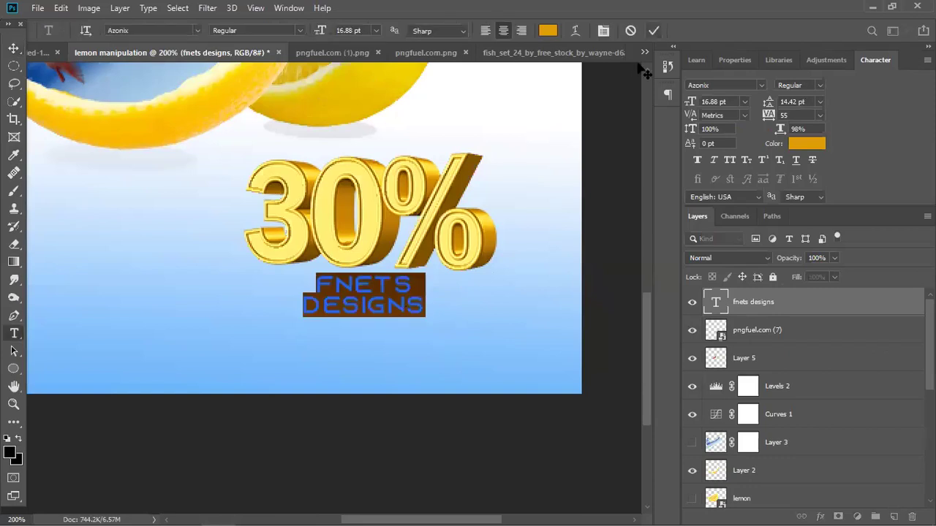
pyautogui.press('v')
pyautogui.hotkey('ctrl', '0')
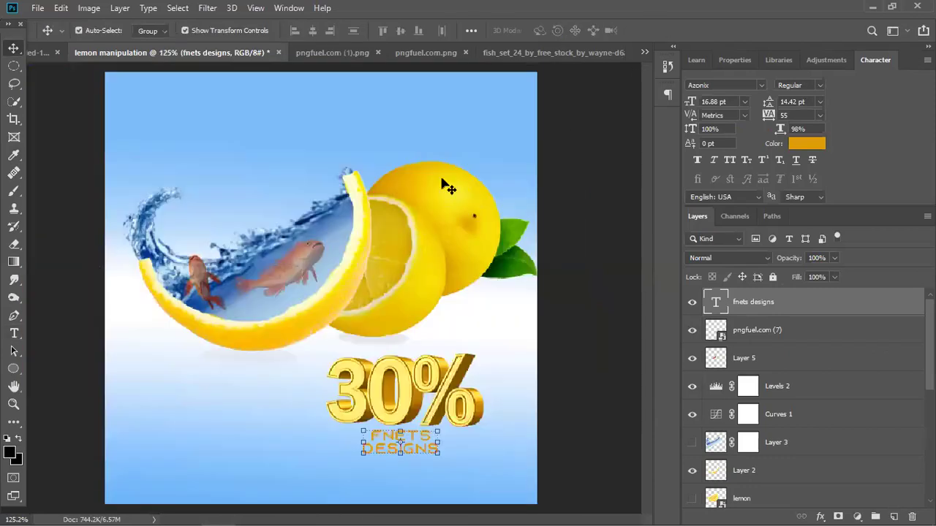
# Place the FNETS-TECH logo in the top-right corner, scaled to about 70%.
pyautogui.click(419, 314)
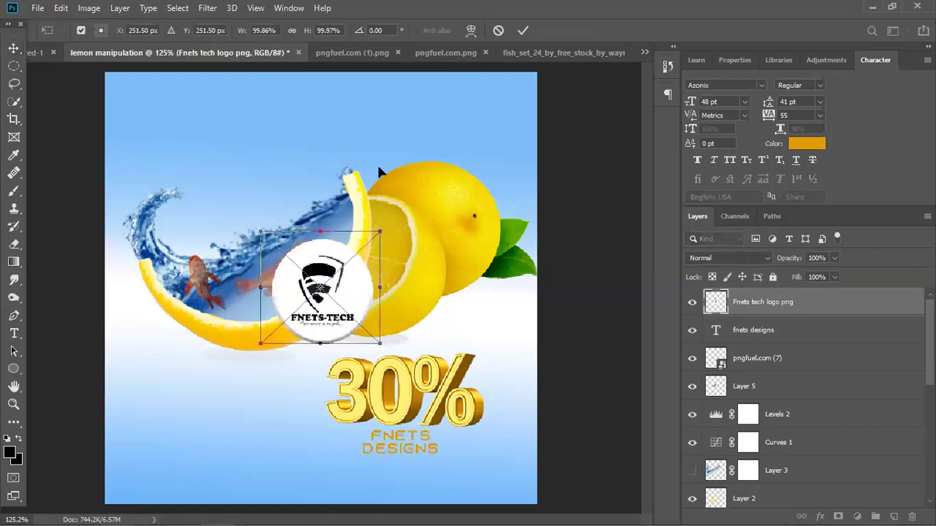
pyautogui.moveTo(252, 301); pyautogui.dragTo(229, 146)
pyautogui.moveTo(316, 145); pyautogui.dragTo(477, 110)
pyautogui.moveTo(514, 64); pyautogui.dragTo(477, 145)
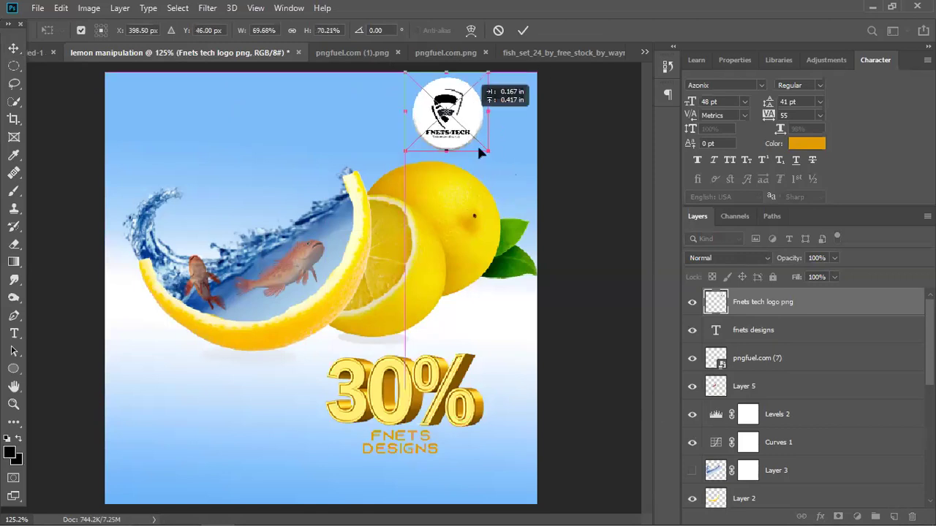
pyautogui.press('Return')
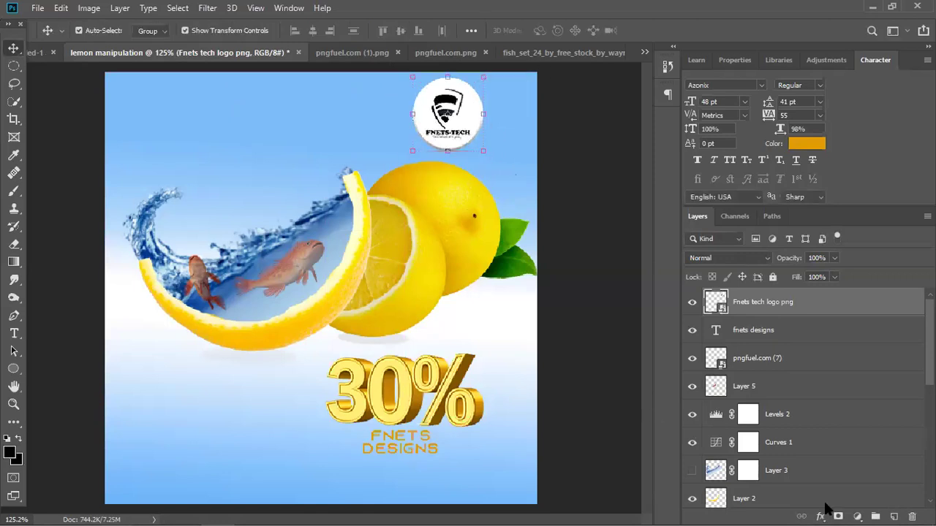
pyautogui.click(820, 516)
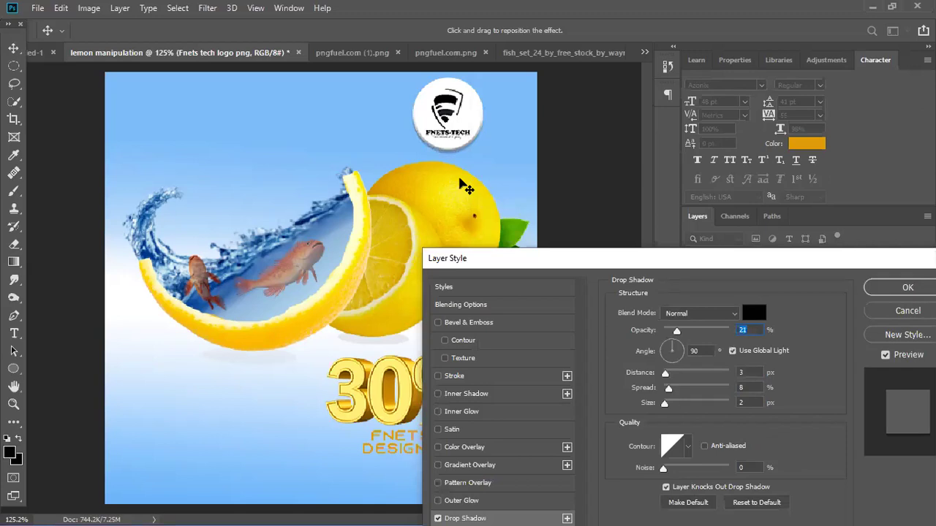
# Give the logo a drop shadow at 21% opacity, 161° angle and 6 px distance.
pyautogui.moveTo(459, 158); pyautogui.dragTo(458, 152)
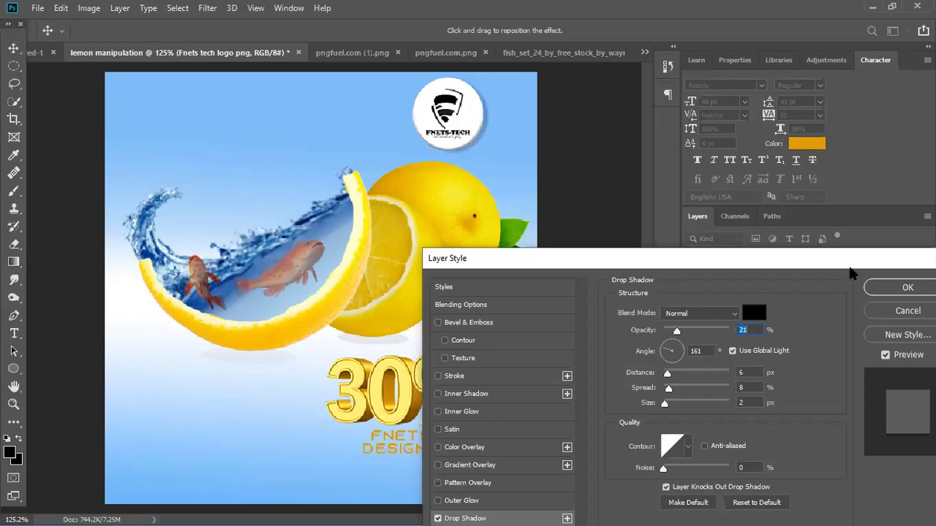
pyautogui.moveTo(789, 261); pyautogui.dragTo(658, 235)
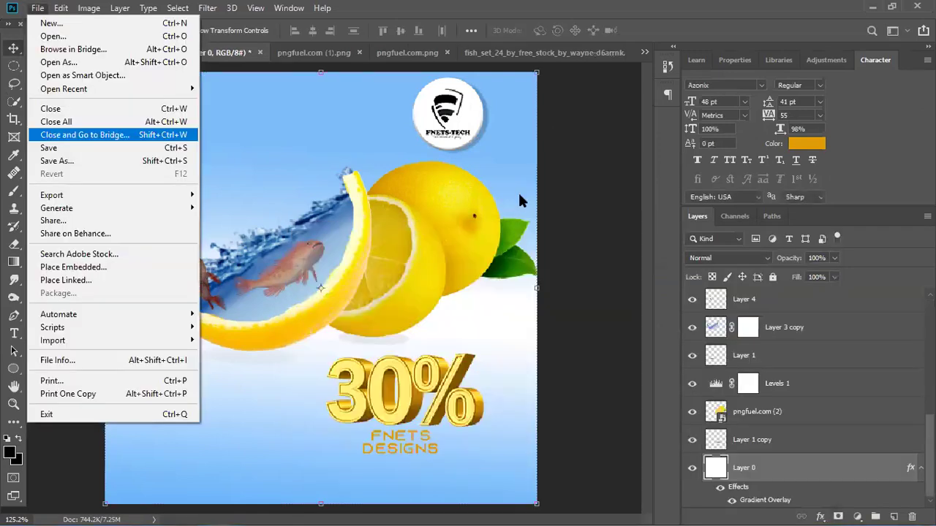
# Open Save As and browse to the Pictures > agfin > masterclass folder.
pyautogui.click(570, 184)
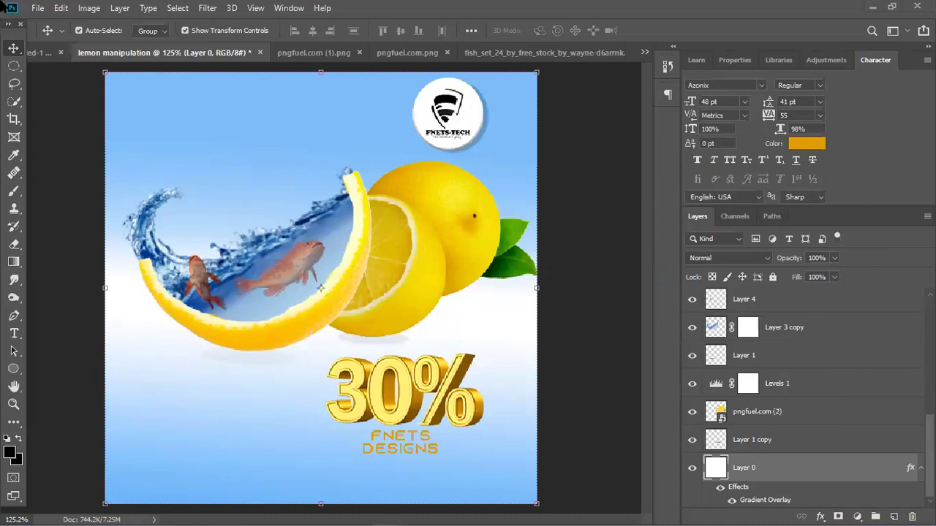
pyautogui.click(38, 8)
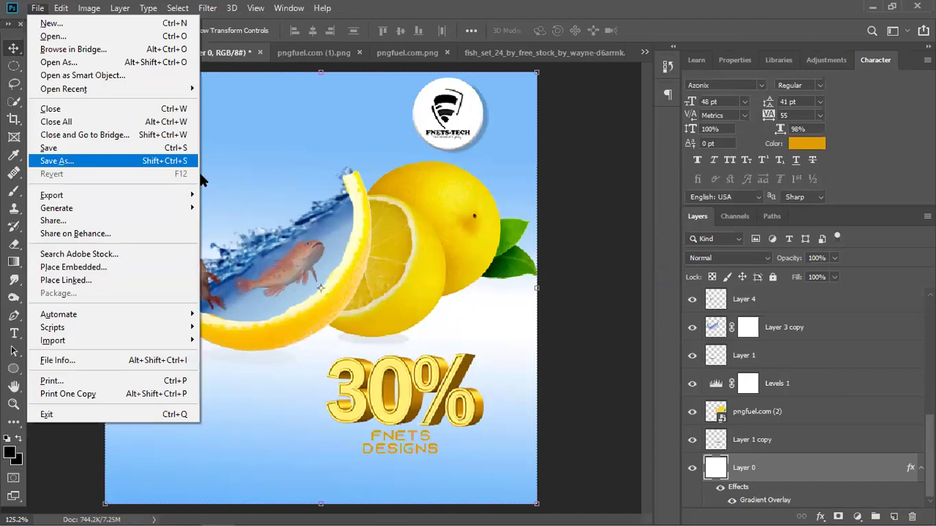
pyautogui.click(198, 166)
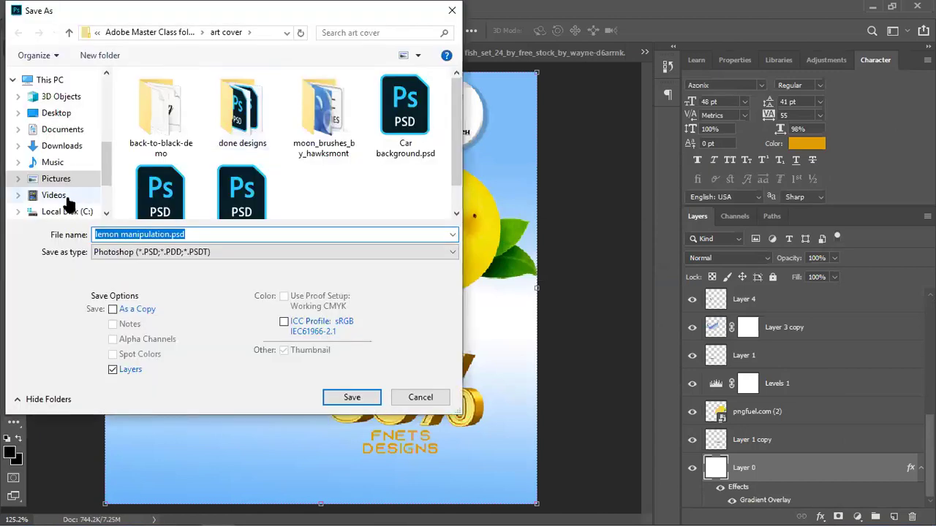
pyautogui.scroll(-1, 65, 191)
pyautogui.click(65, 141)
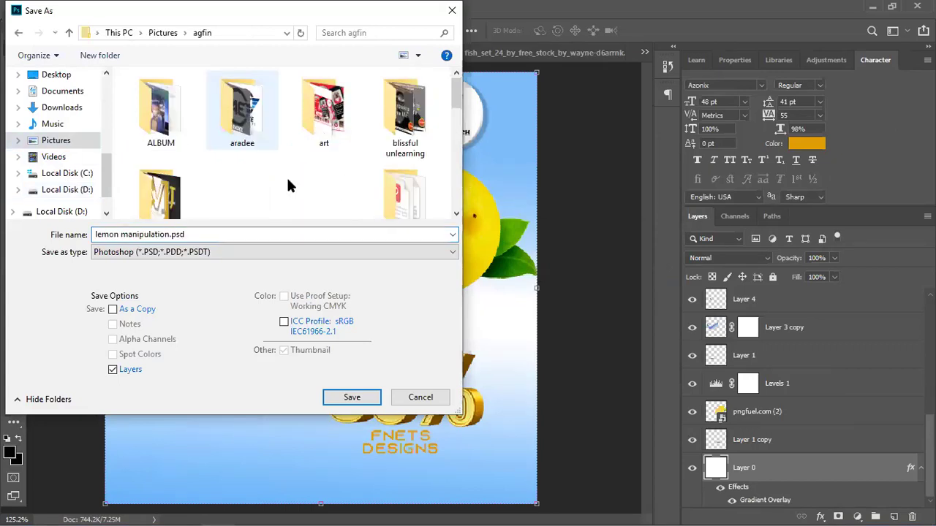
pyautogui.scroll(-1, 287, 187)
pyautogui.scroll(-3, 384, 176)
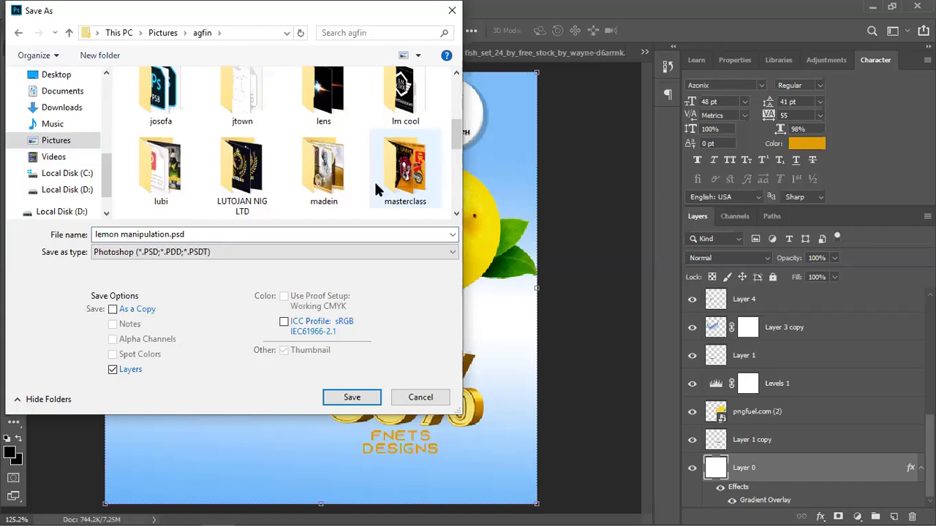
pyautogui.doubleClick(375, 181)
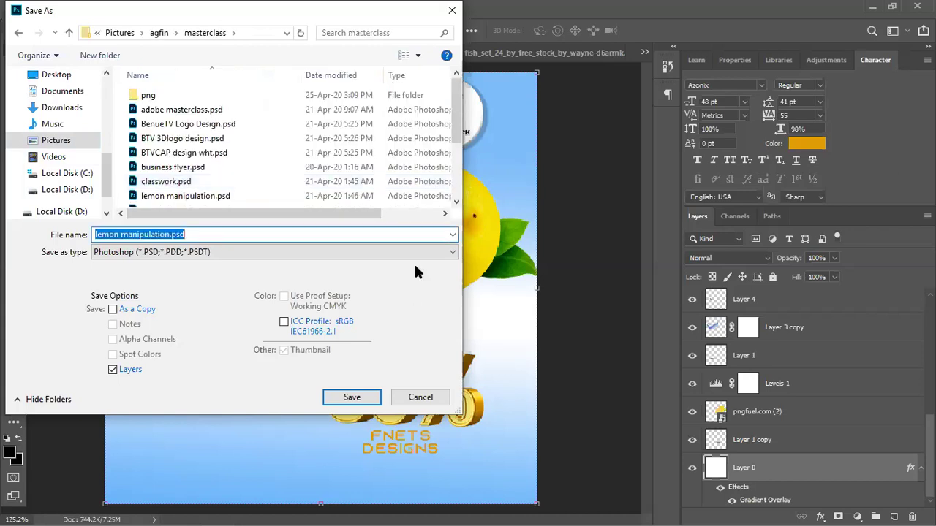
# Save the poster as JPEG 'lemon class.jpg' in the masterclass folder.
pyautogui.write('lemon class')
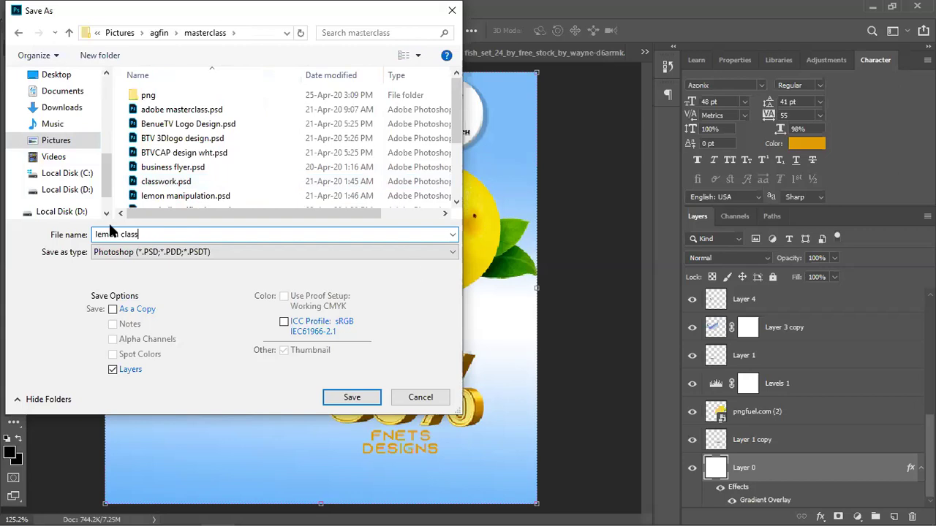
pyautogui.click(175, 252)
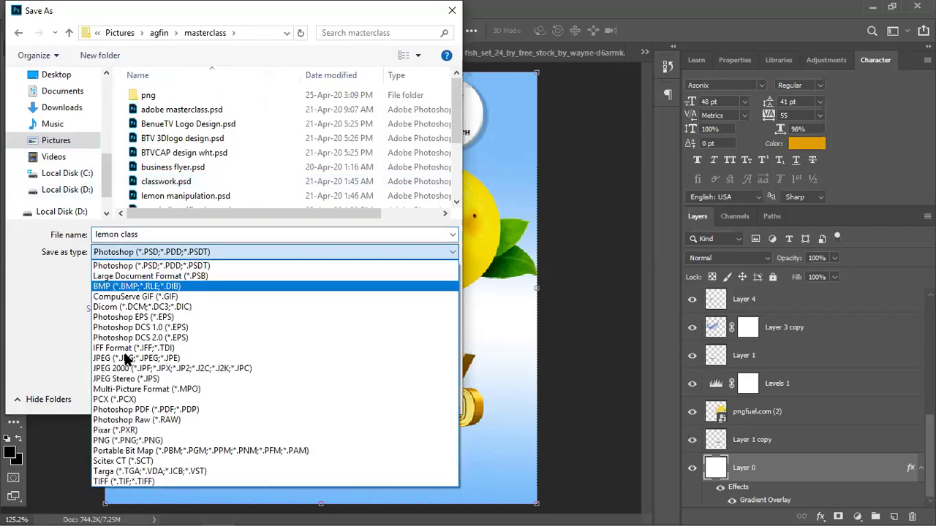
pyautogui.click(249, 358)
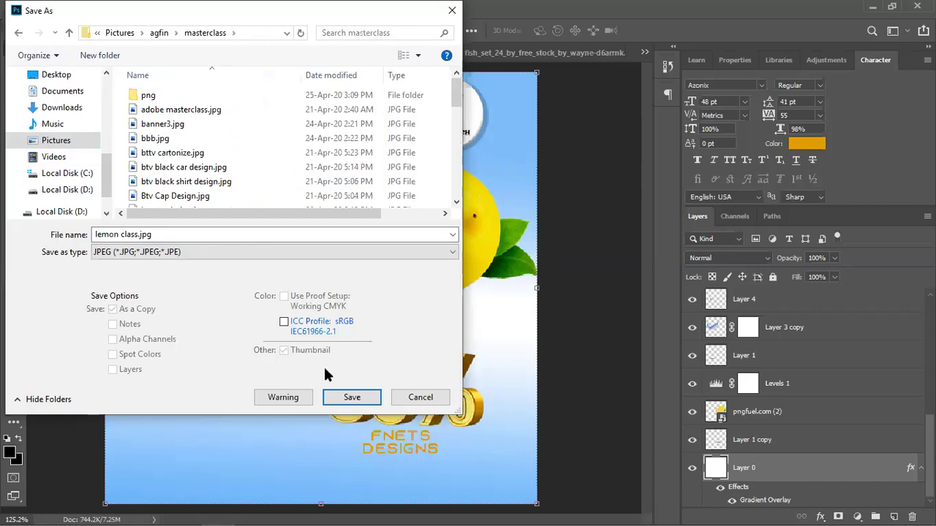
pyautogui.click(350, 397)
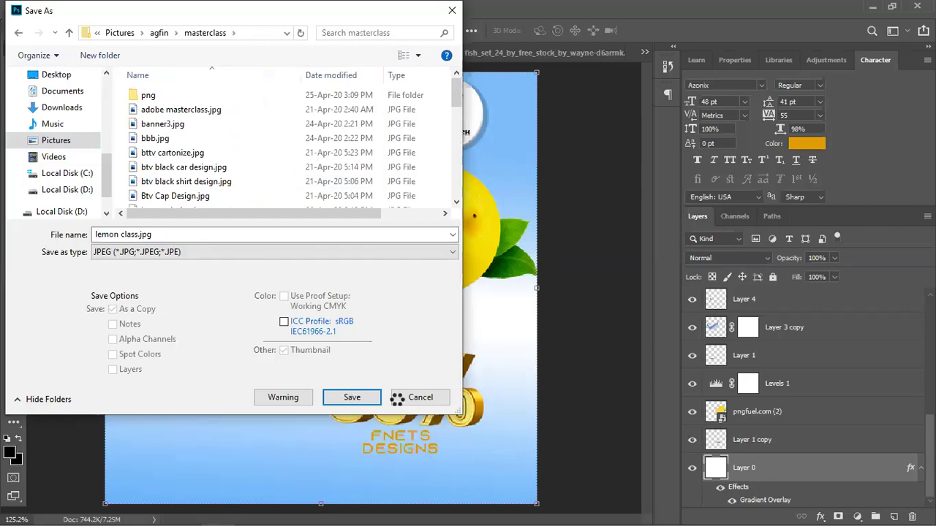